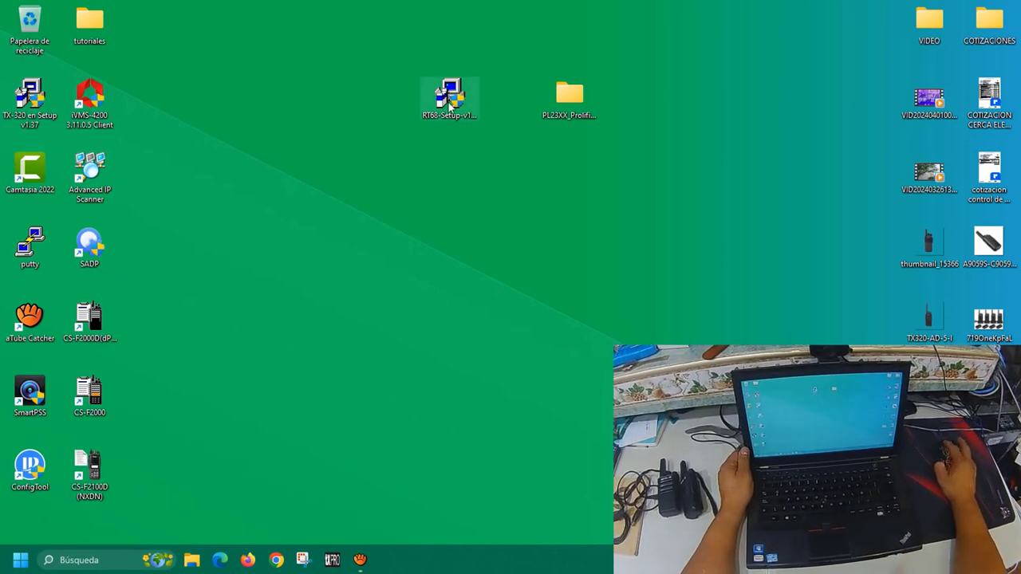
Move the PL23XX_Prolific_DriverInstaller_v206 folder right beside the RT68-Setup-v1.41 installer on the desktop.
{"action": "left_click", "coordinate": [445, 105]}
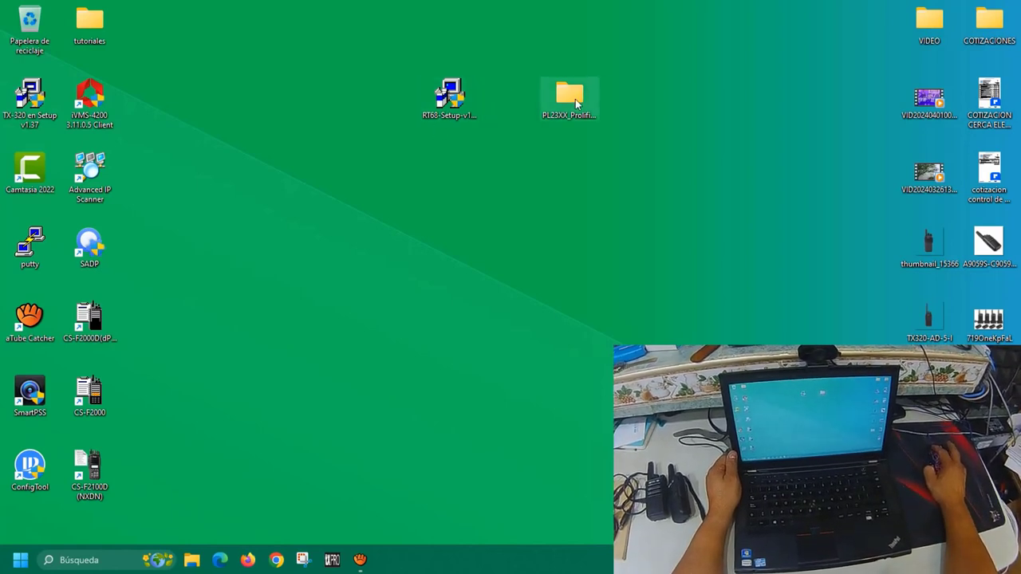
{"action": "left_click_drag", "start_coordinate": [575, 99], "coordinate": [538, 93]}
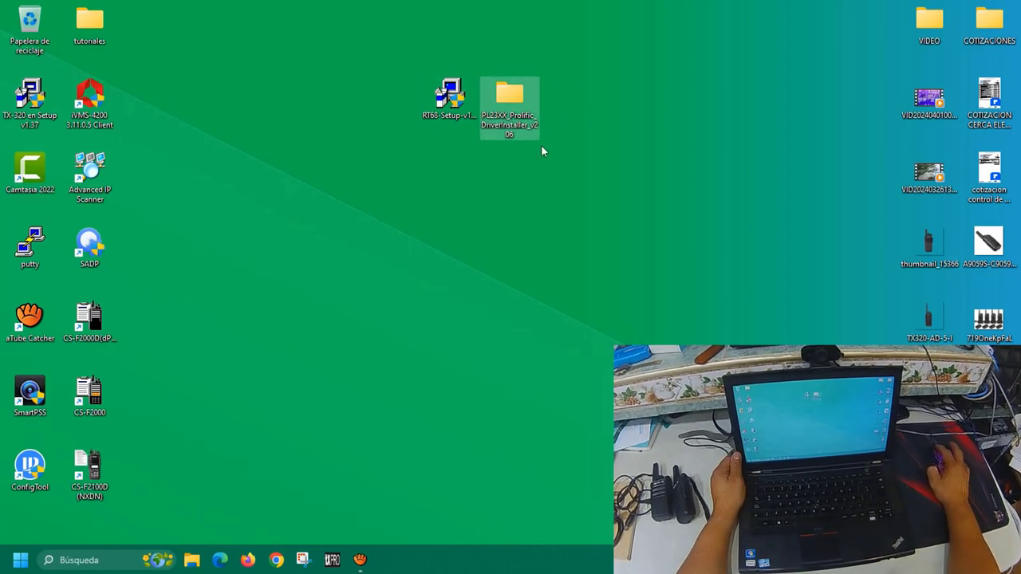
{"action": "left_click", "coordinate": [468, 232]}
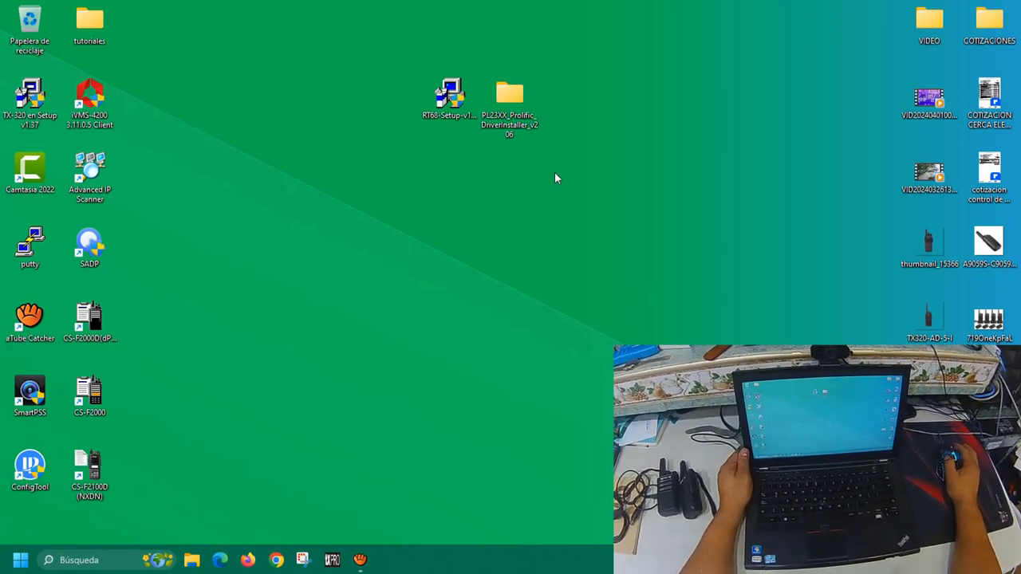
Switch to Chrome, look up retevis, open the retevis.com site and dismiss the translation prompt.
{"action": "left_click", "coordinate": [276, 560]}
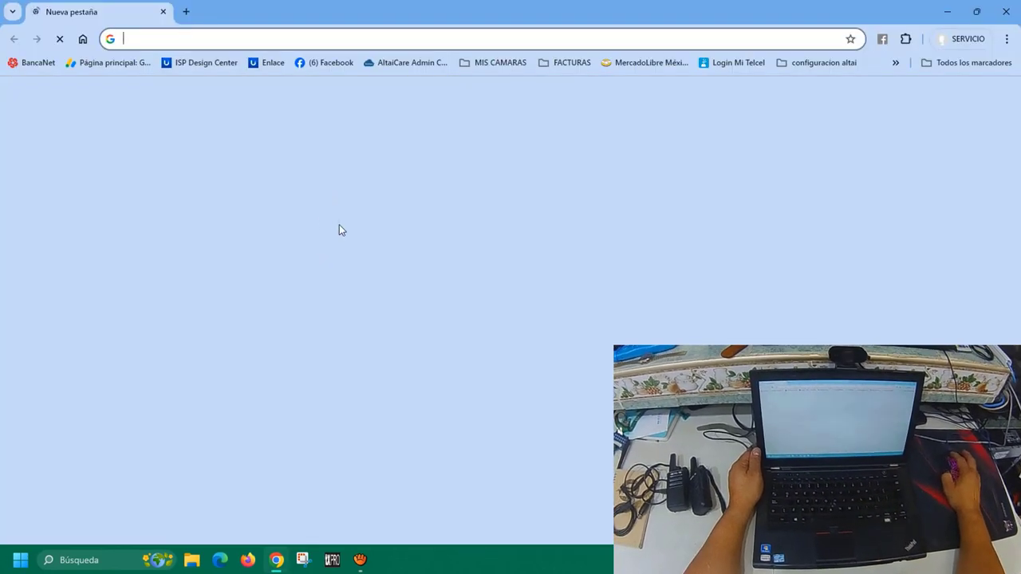
{"action": "left_click", "coordinate": [436, 282]}
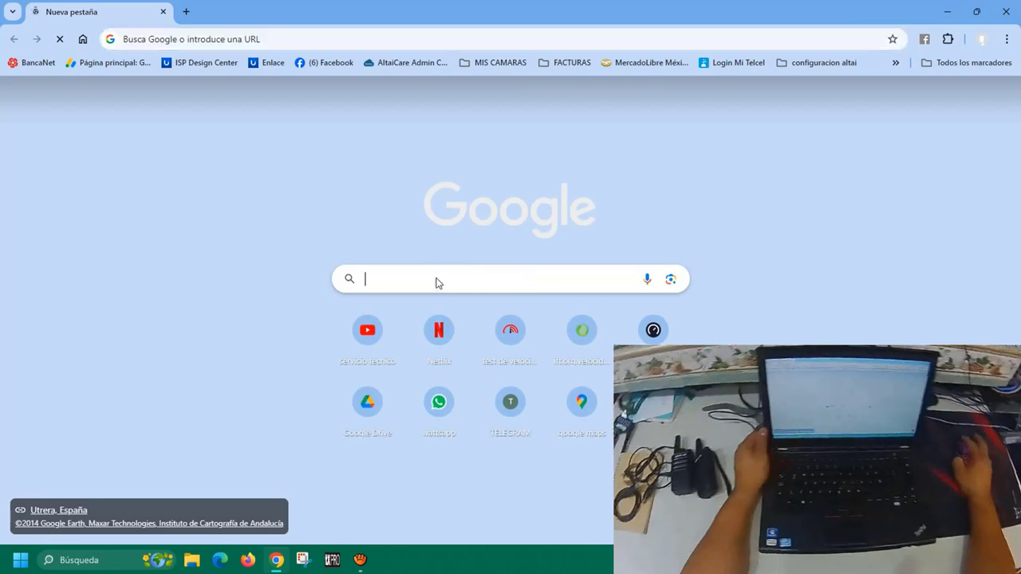
{"action": "type", "text": "retevis"}
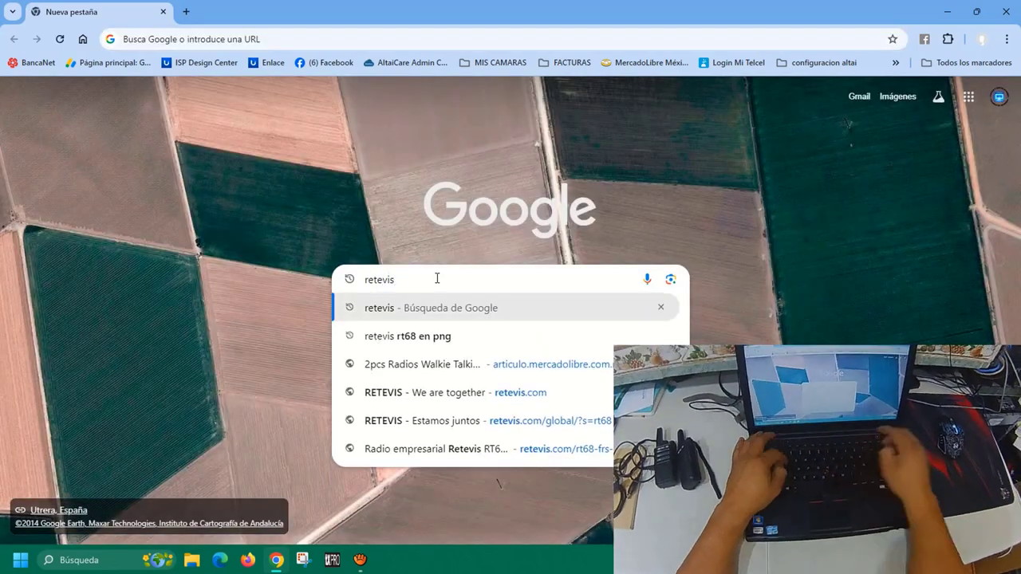
{"action": "key", "text": "Return"}
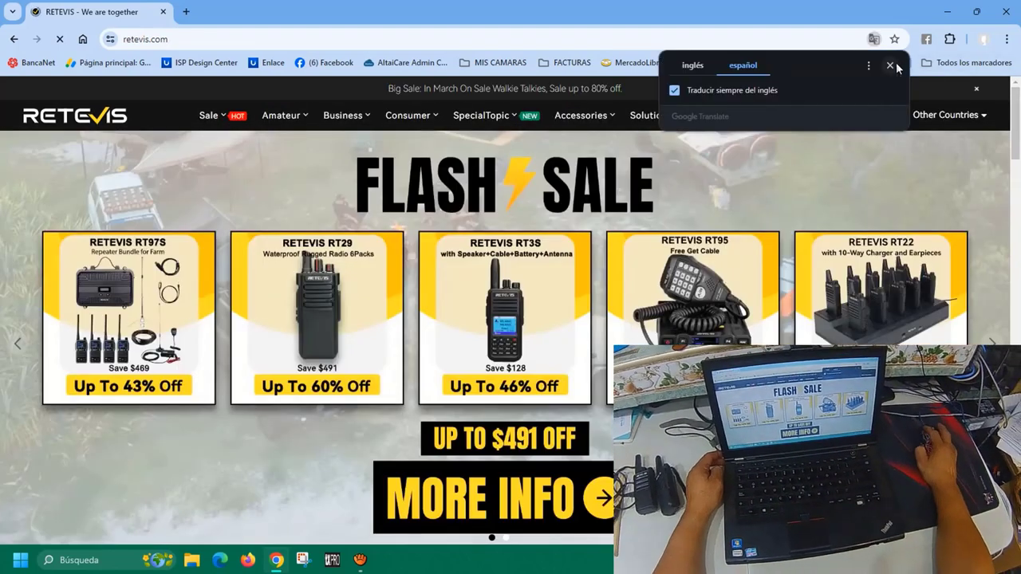
{"action": "left_click", "coordinate": [894, 65]}
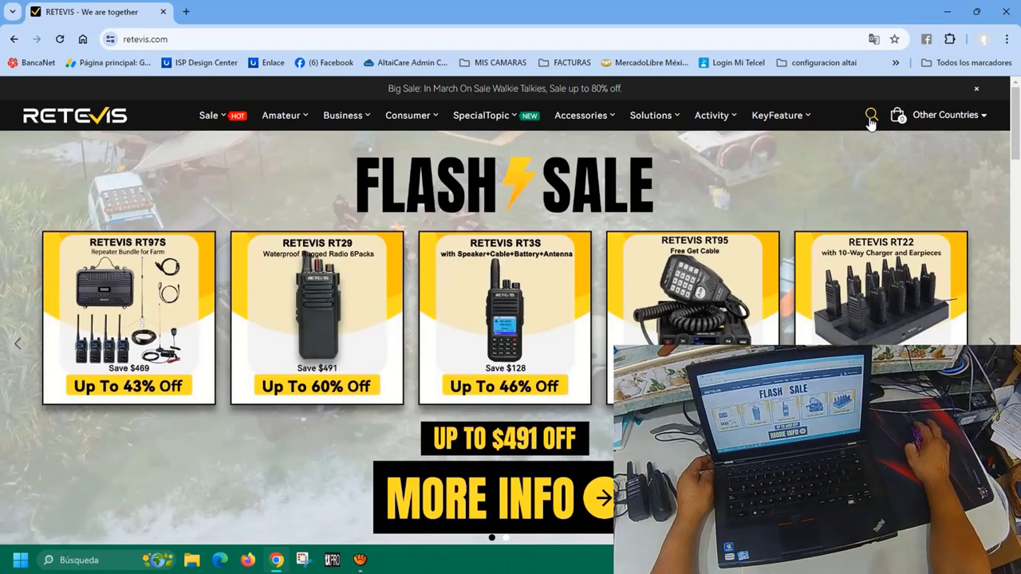
Search the Retevis store for rt68 and look through the listed products.
{"action": "left_click", "coordinate": [871, 118]}
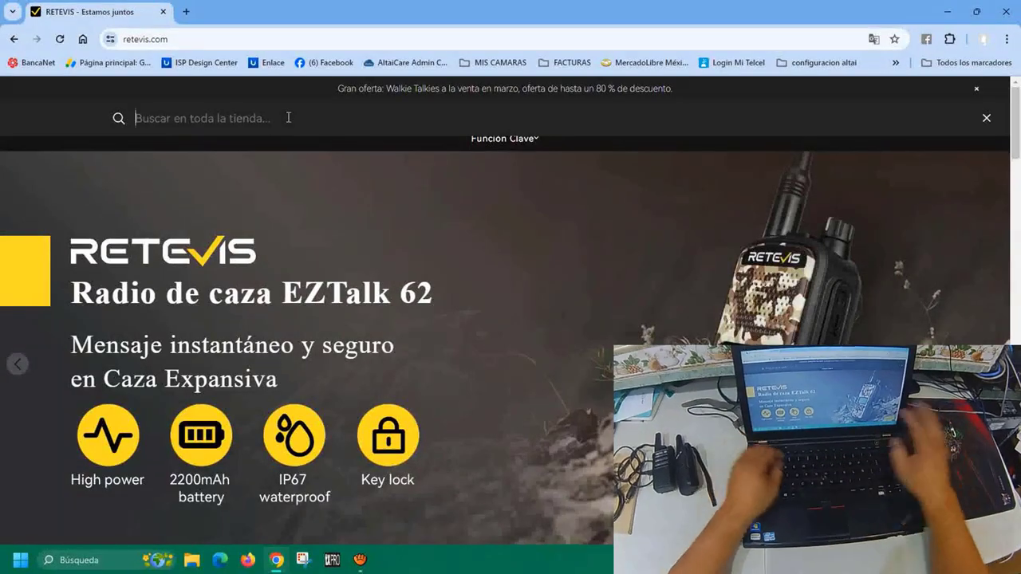
{"action": "type", "text": "rt"}
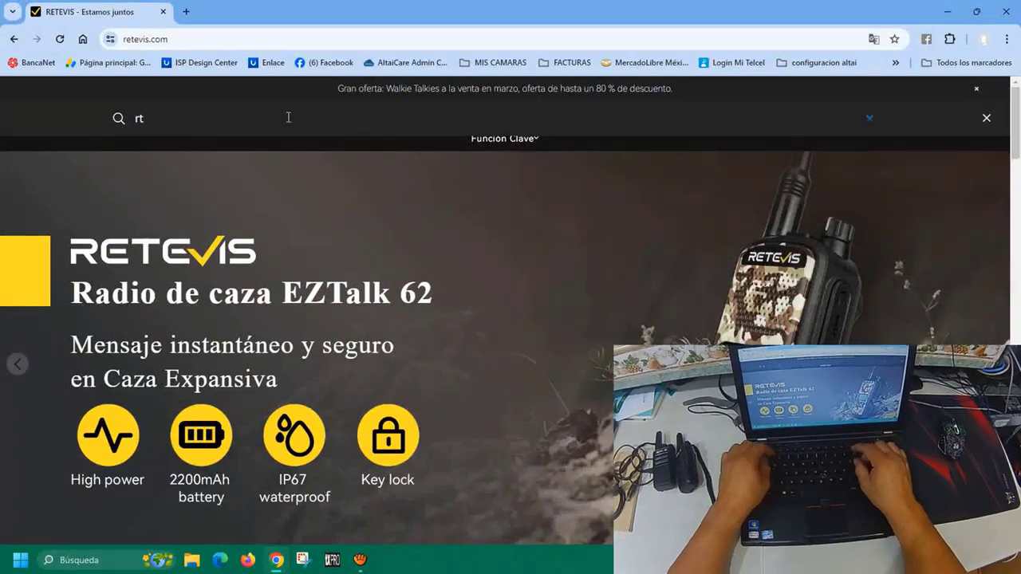
{"action": "type", "text": "68"}
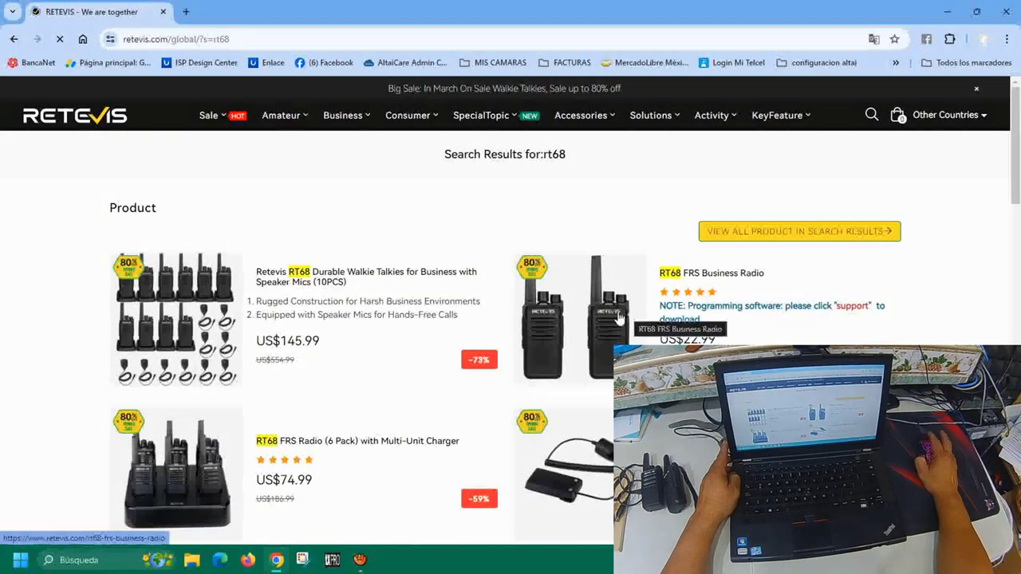
{"action": "scroll", "coordinate": [622, 319], "scroll_direction": "down", "scroll_amount": 3}
{"action": "scroll", "coordinate": [625, 340], "scroll_direction": "up", "scroll_amount": 4}
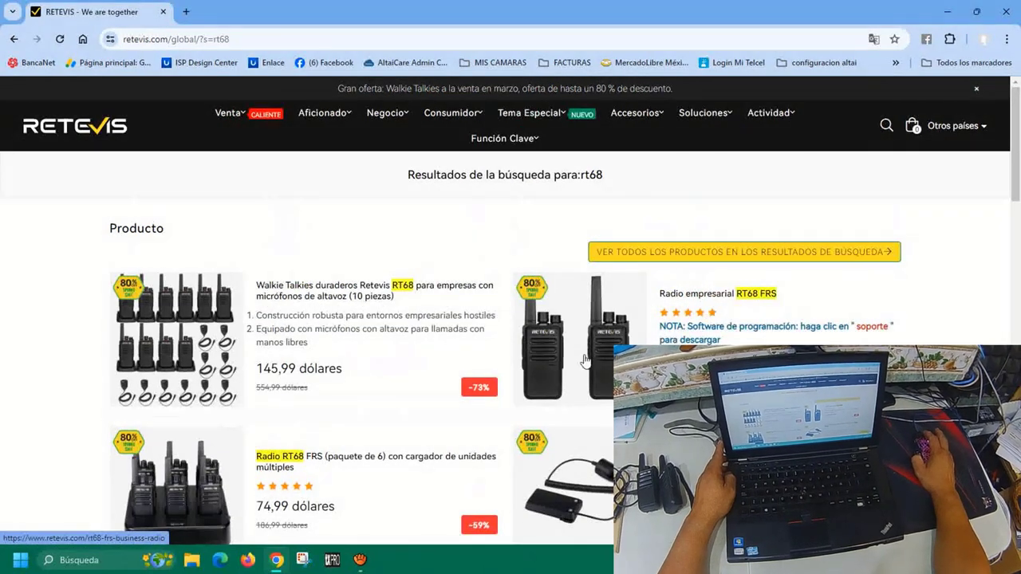
View the firmware and software downloads in the RT68 FRS business radio's support section, and close the browser.
{"action": "left_click", "coordinate": [610, 338]}
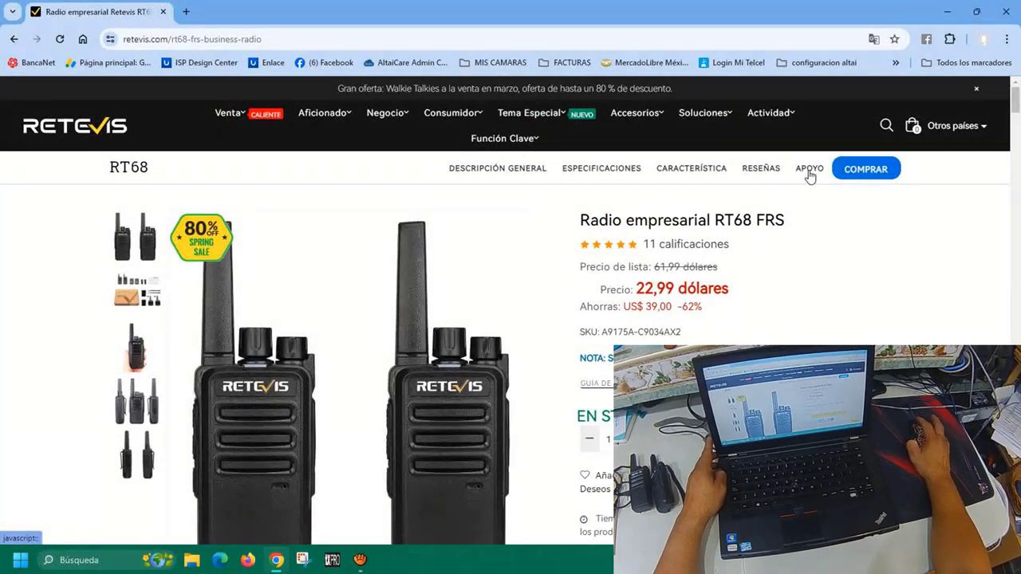
{"action": "left_click", "coordinate": [810, 175]}
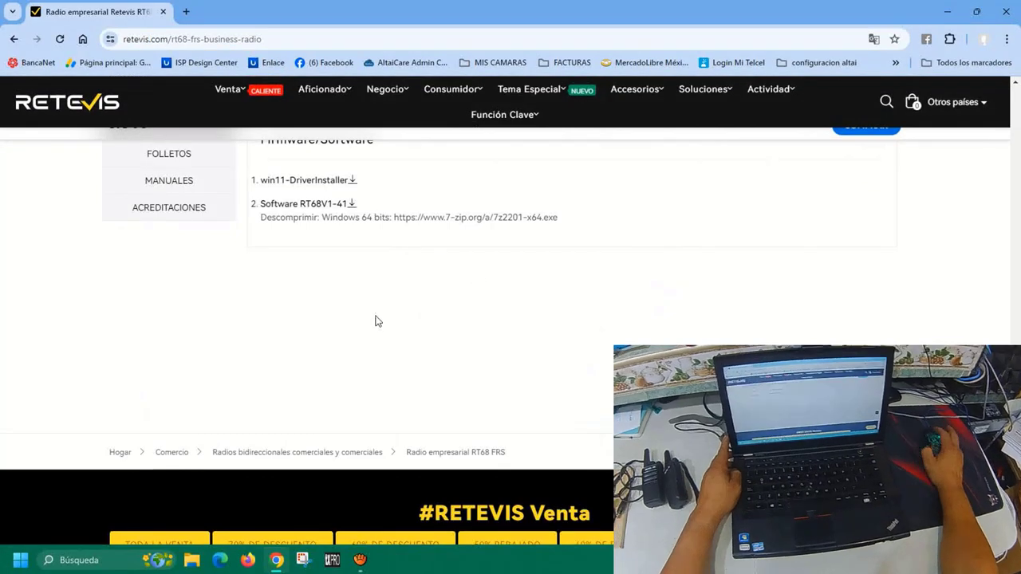
{"action": "scroll", "coordinate": [376, 319], "scroll_direction": "up", "scroll_amount": 1}
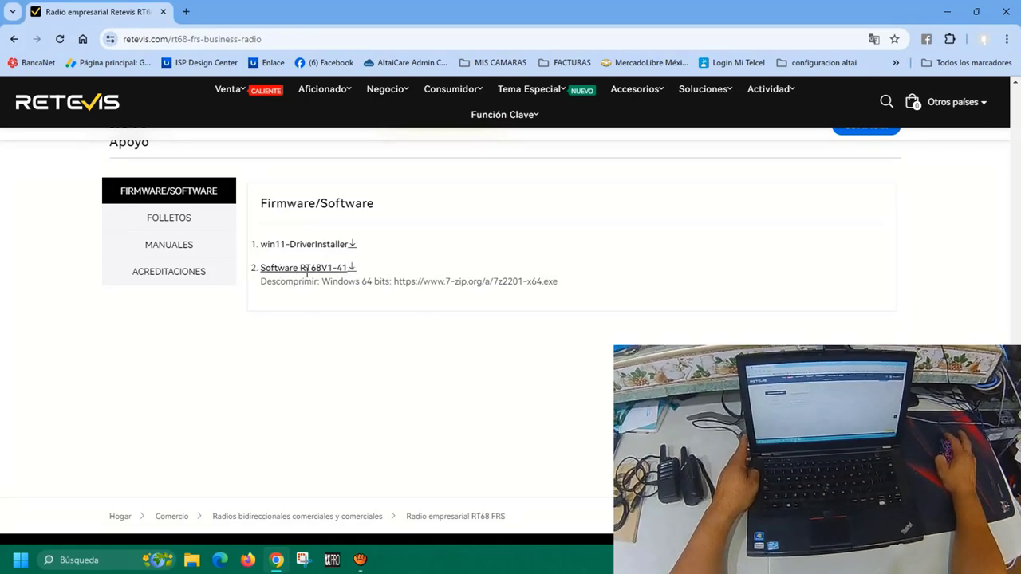
{"action": "left_click", "coordinate": [1005, 12]}
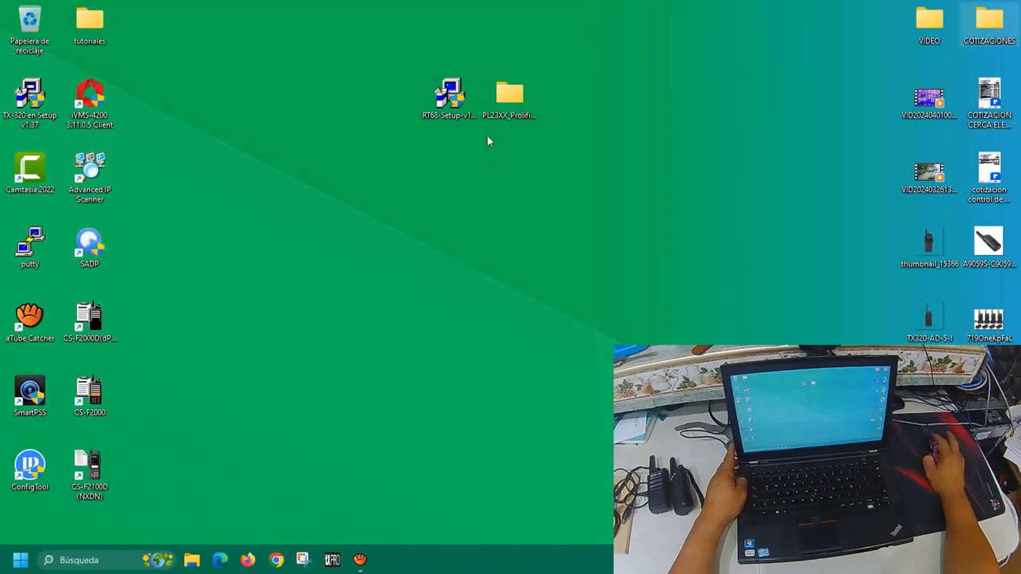
Move RT68-Setup-v1.41 away from the driver folder and run it as administrator, allowing it to make changes.
{"action": "left_click", "coordinate": [519, 99]}
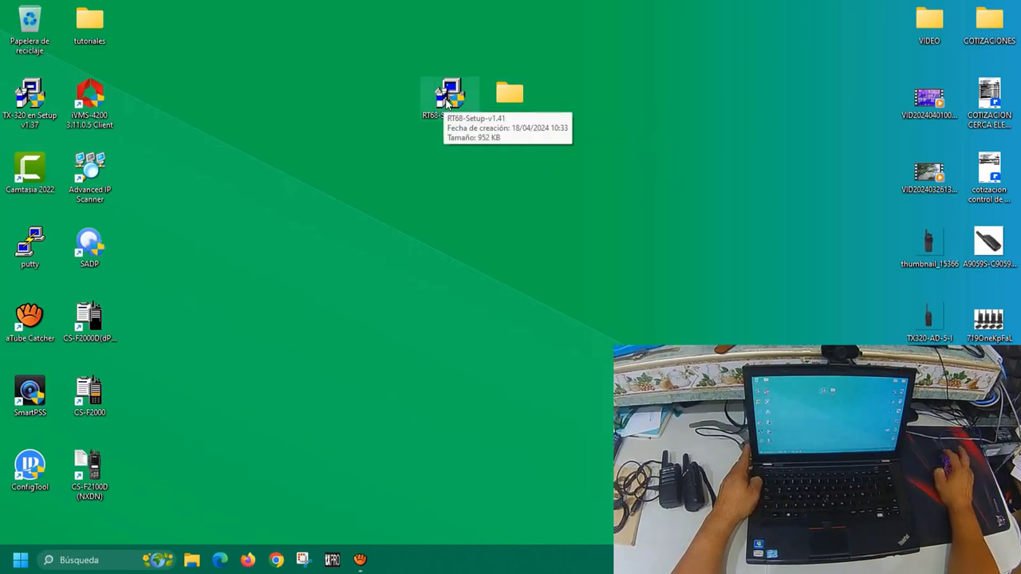
{"action": "left_click_drag", "start_coordinate": [447, 104], "coordinate": [395, 103]}
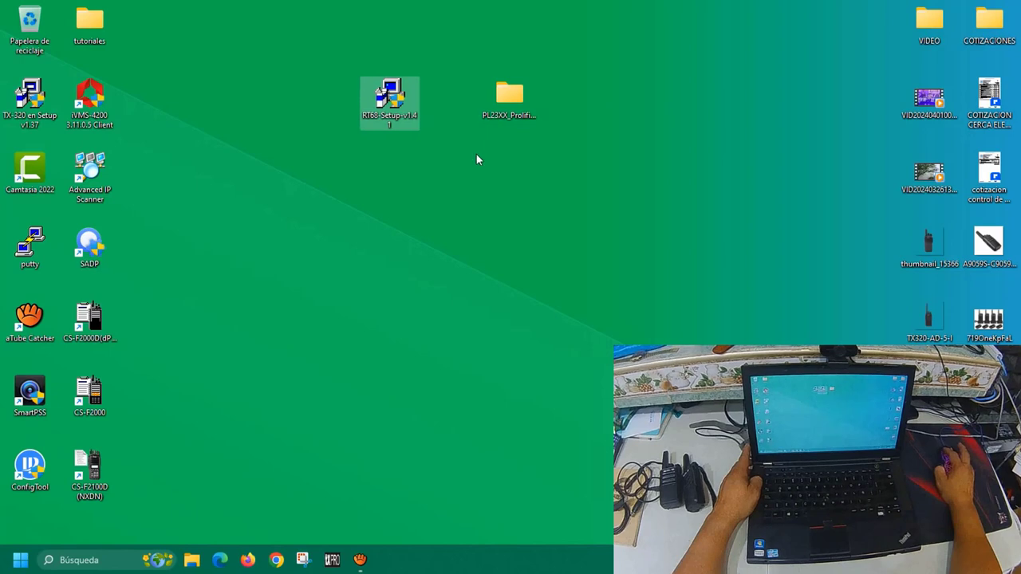
{"action": "right_click", "coordinate": [397, 108]}
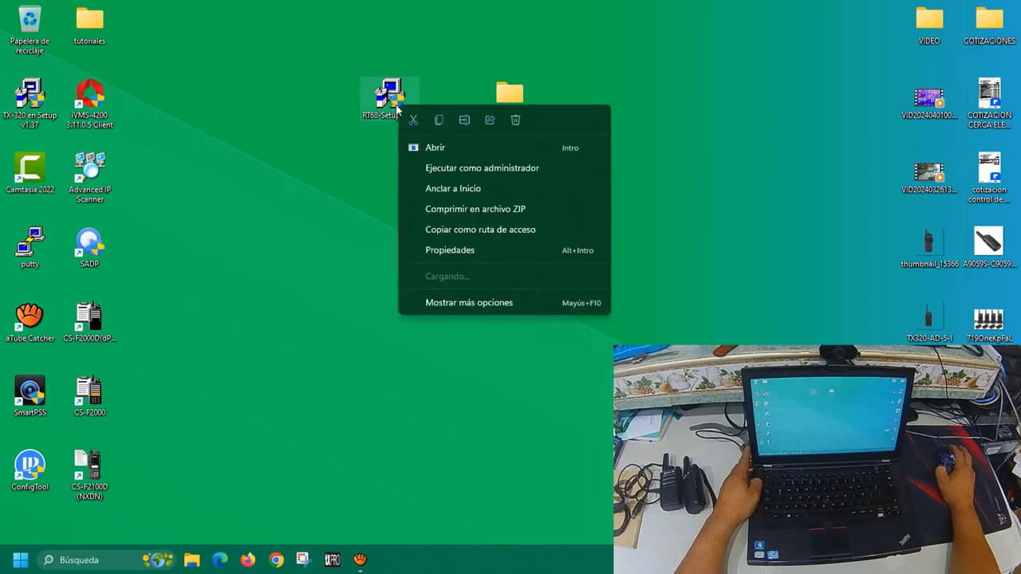
{"action": "left_click", "coordinate": [451, 167]}
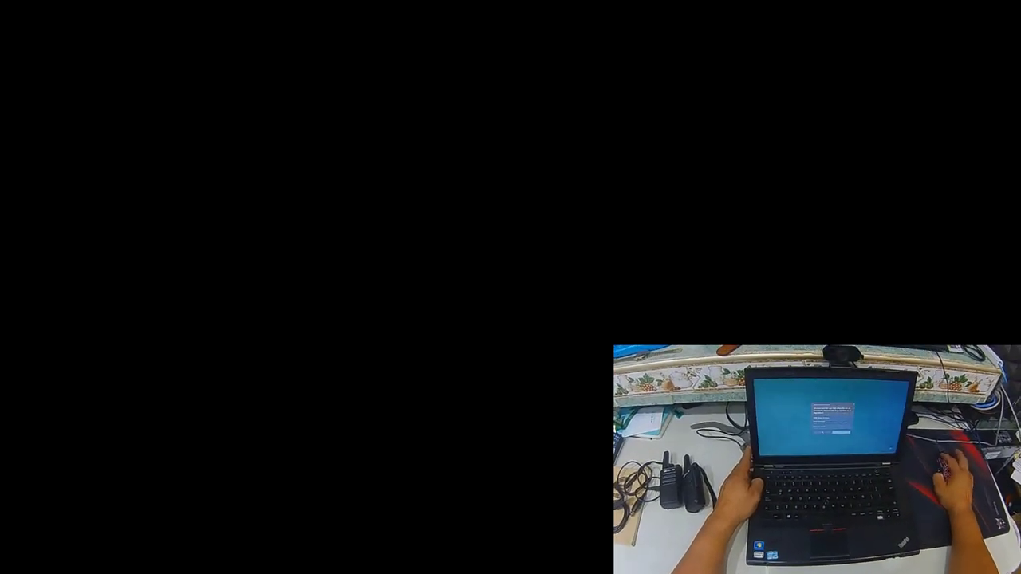
{"action": "left_click", "coordinate": [422, 384]}
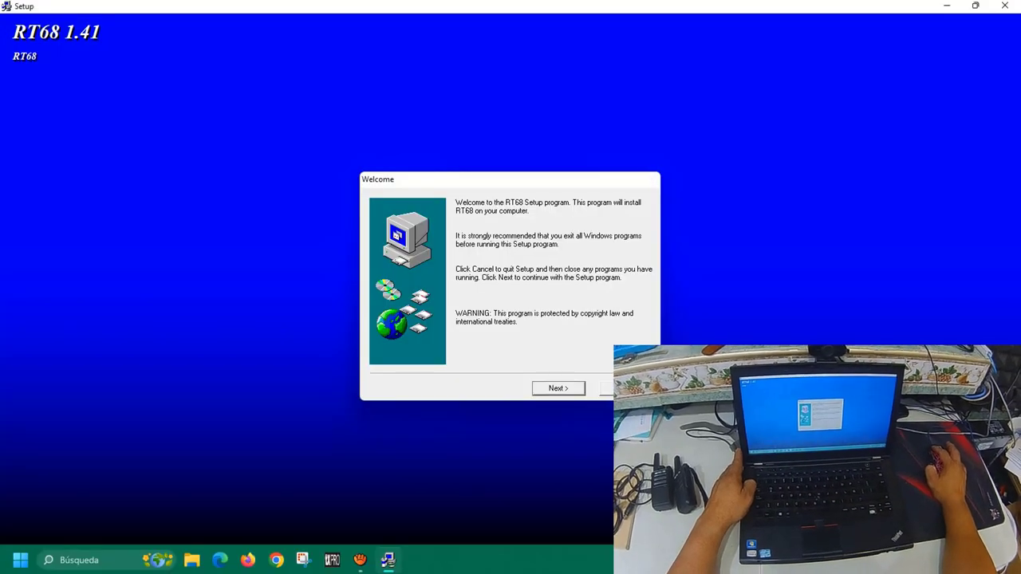
Install RT68 to C:\Program Files (x86)\RT68 with program folder RT68, finish the setup and dismiss the Setup2GO notice.
{"action": "key", "text": "Return"}
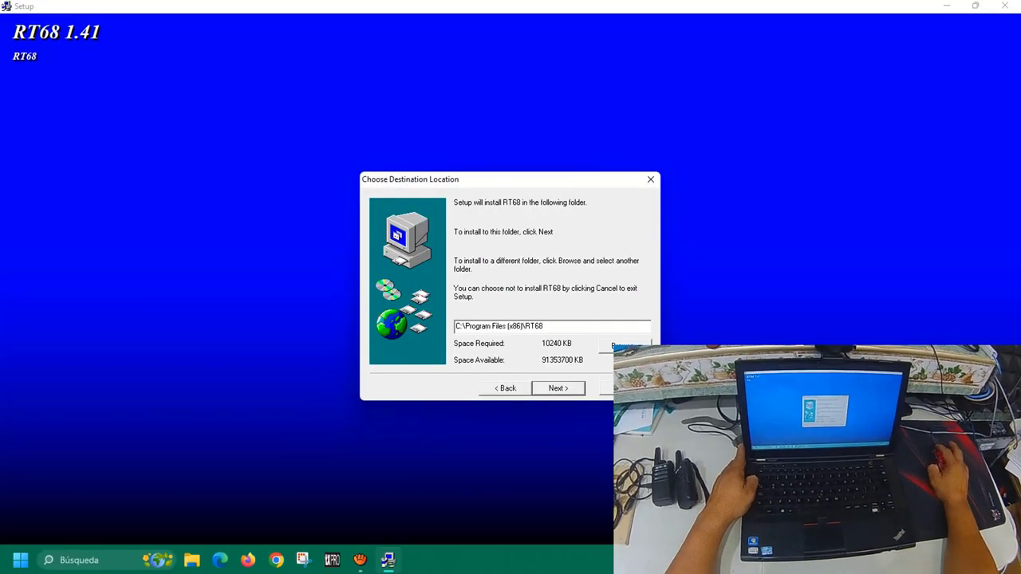
{"action": "key", "text": "Return"}
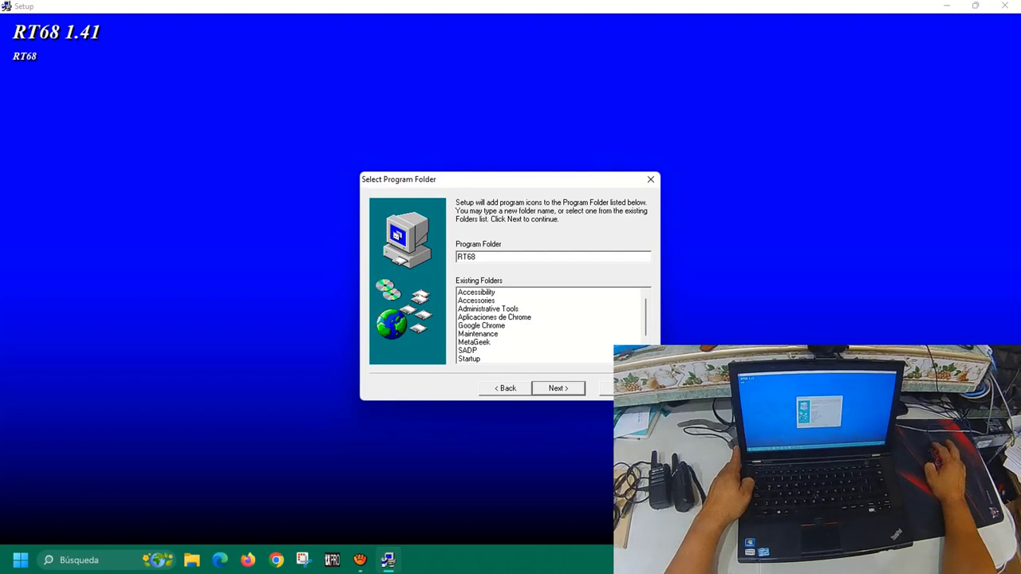
{"action": "key", "text": "Return"}
{"action": "key", "text": "Return"}
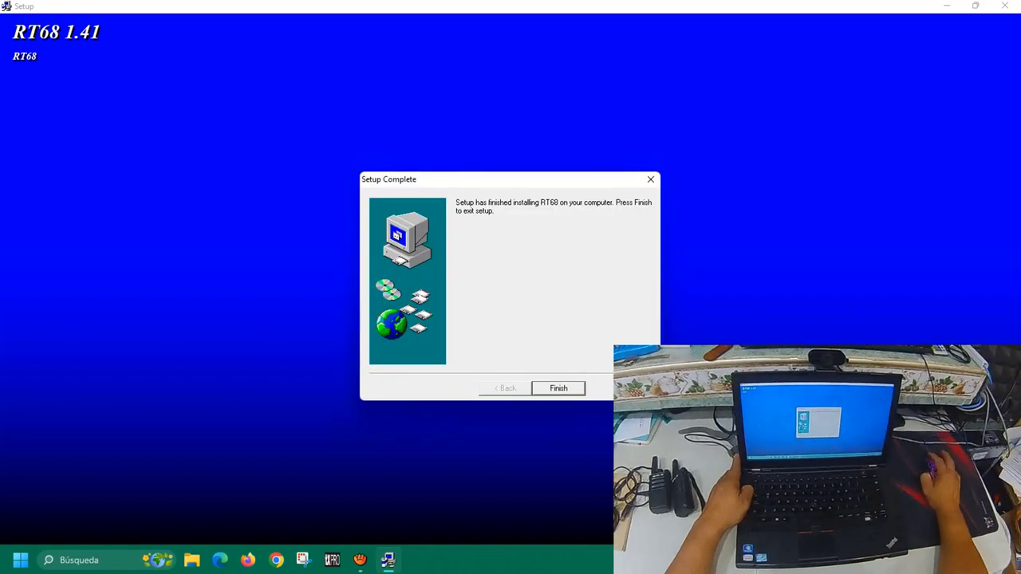
{"action": "key", "text": "Return"}
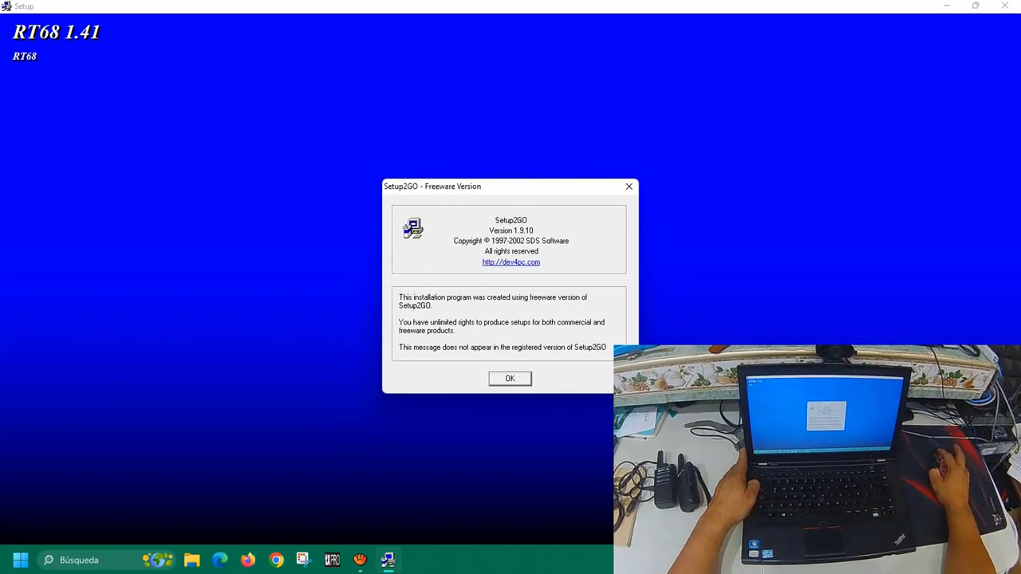
{"action": "key", "text": "Return"}
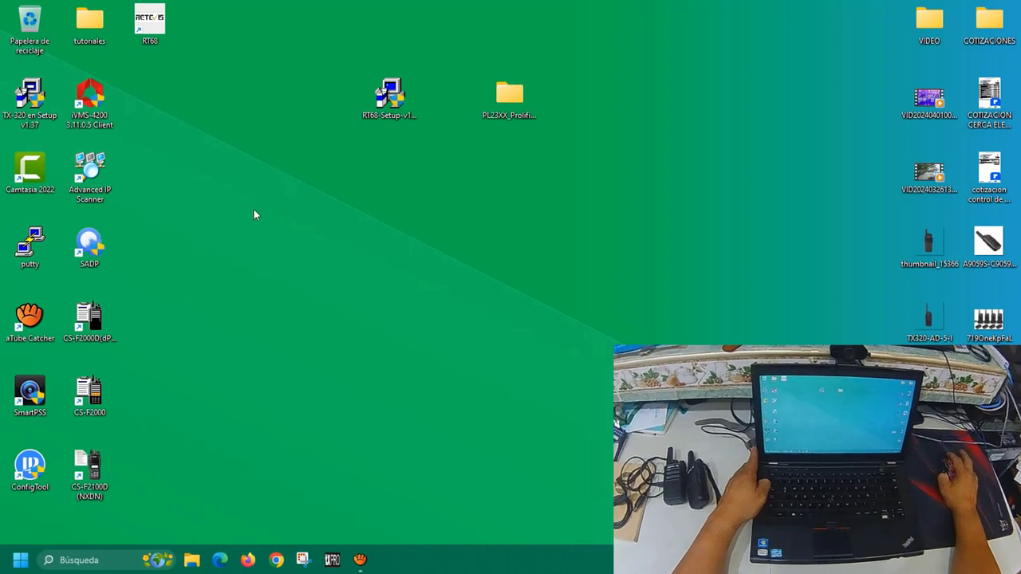
Move the RT68 shortcut to the middle of the desktop and the RT68-Setup-v1.41 installer beside the tutoriales folder.
{"action": "left_click_drag", "start_coordinate": [150, 20], "coordinate": [456, 328]}
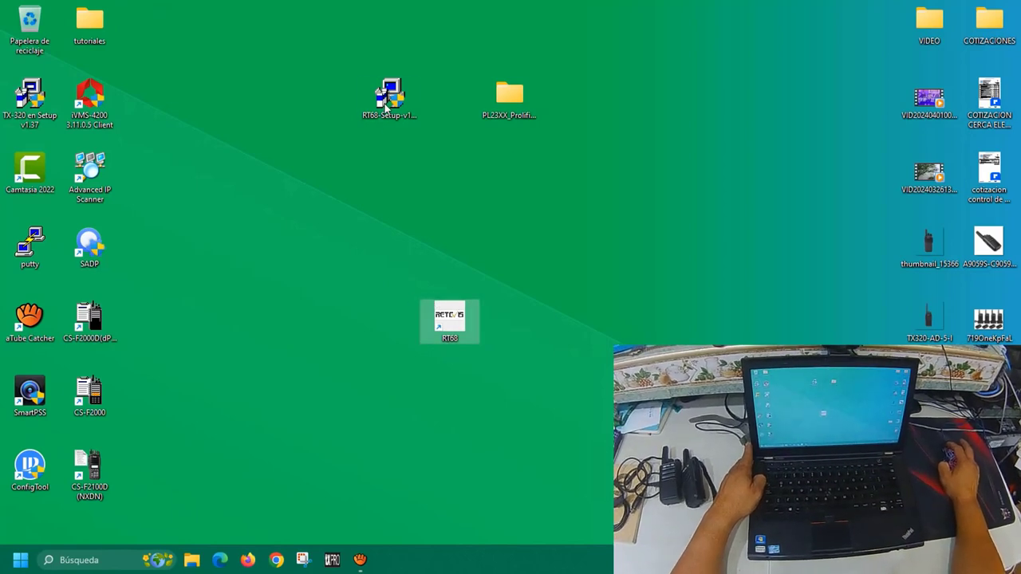
{"action": "left_click_drag", "start_coordinate": [389, 95], "coordinate": [142, 36]}
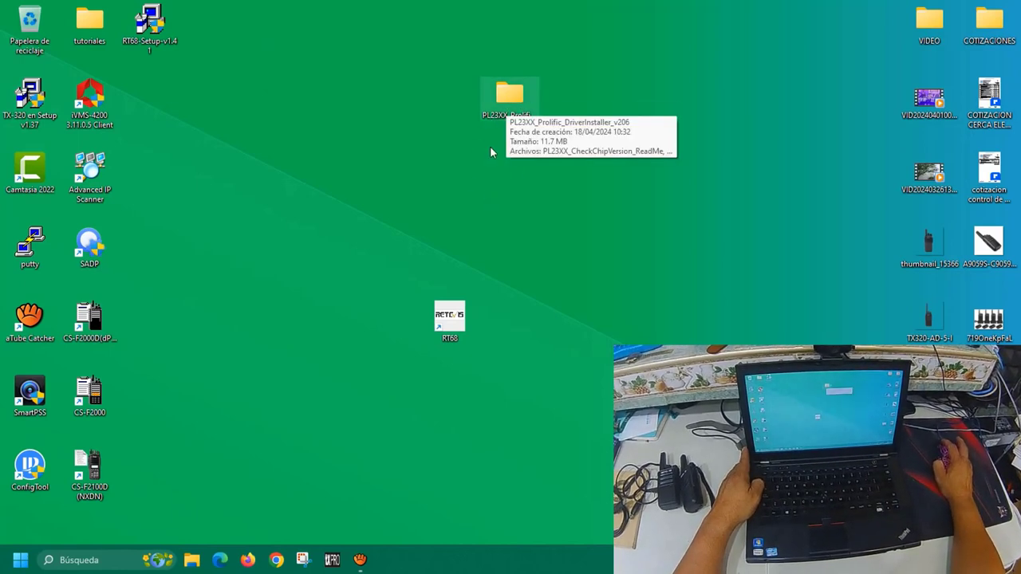
Run PL23XX_checkChipVersion_v1020 as administrator from the PL23XX_Prolific_DriverInstaller_v206 folder, and close the folder window.
{"action": "double_click", "coordinate": [511, 96]}
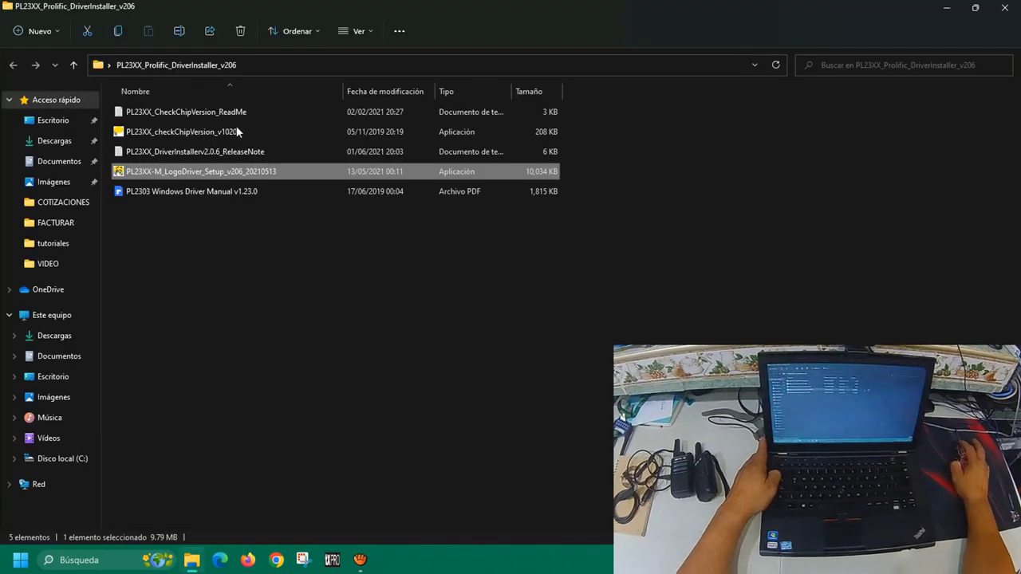
{"action": "left_click", "coordinate": [228, 132]}
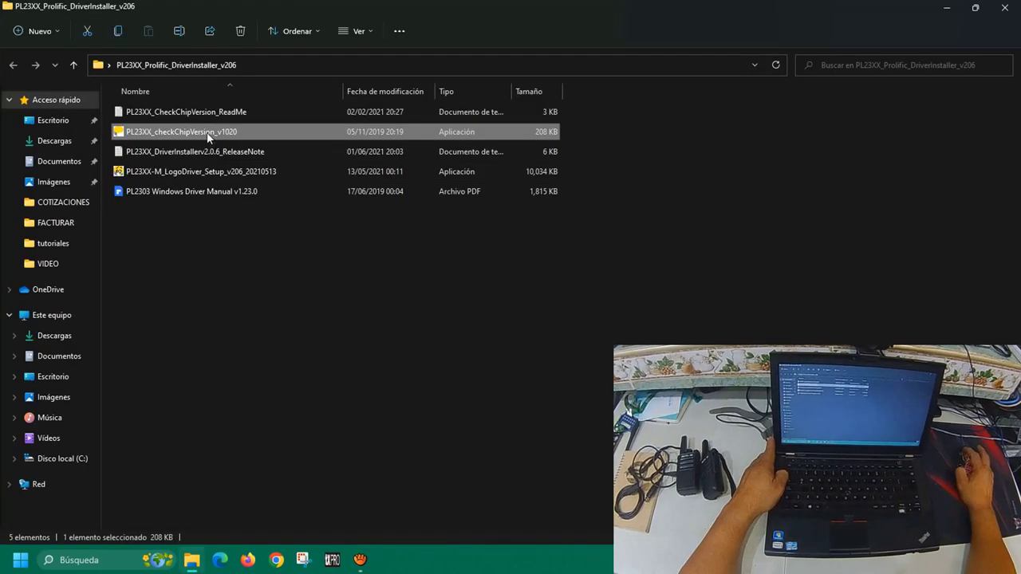
{"action": "right_click", "coordinate": [207, 136]}
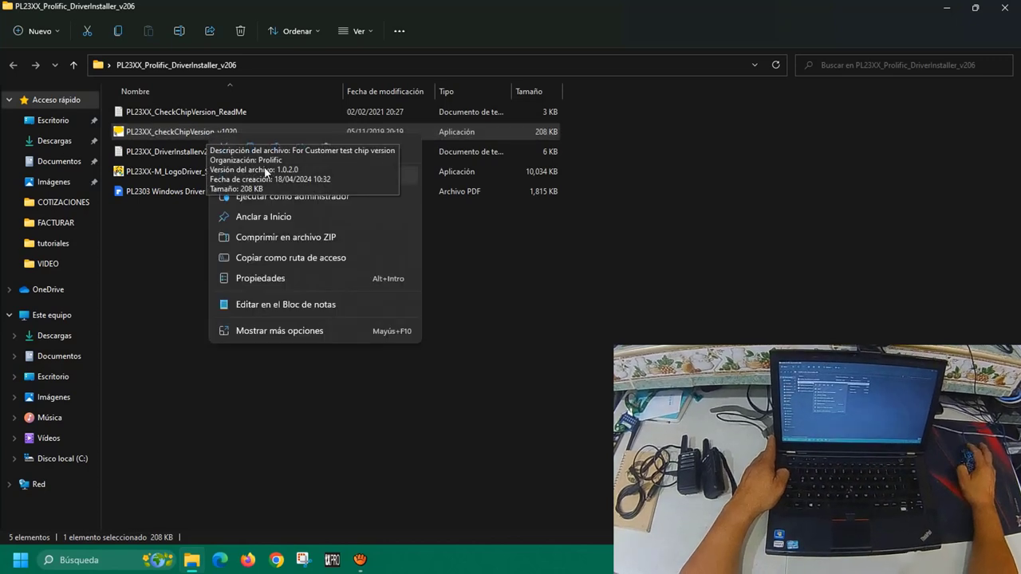
{"action": "left_click", "coordinate": [311, 200]}
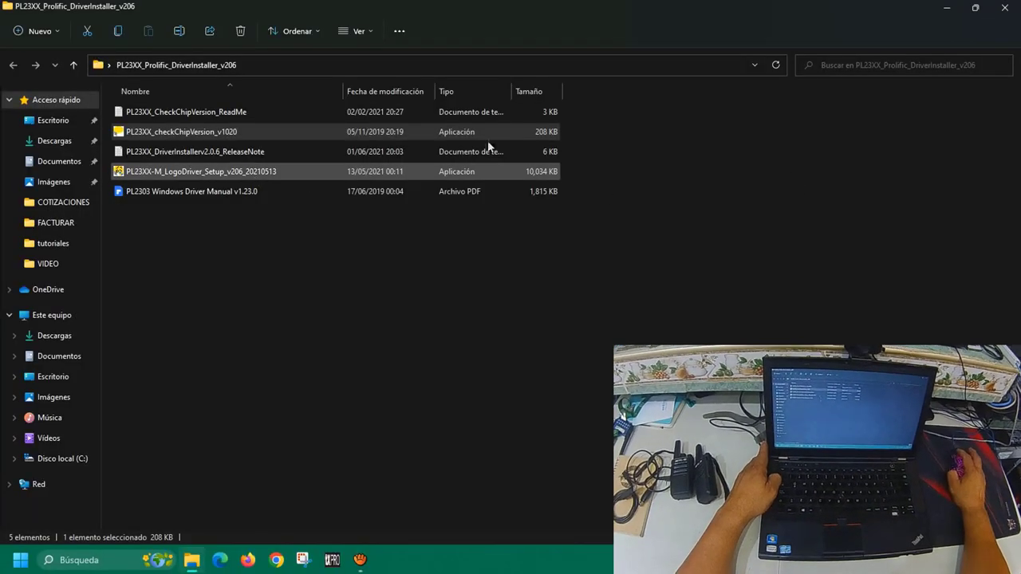
{"action": "left_click", "coordinate": [1004, 7]}
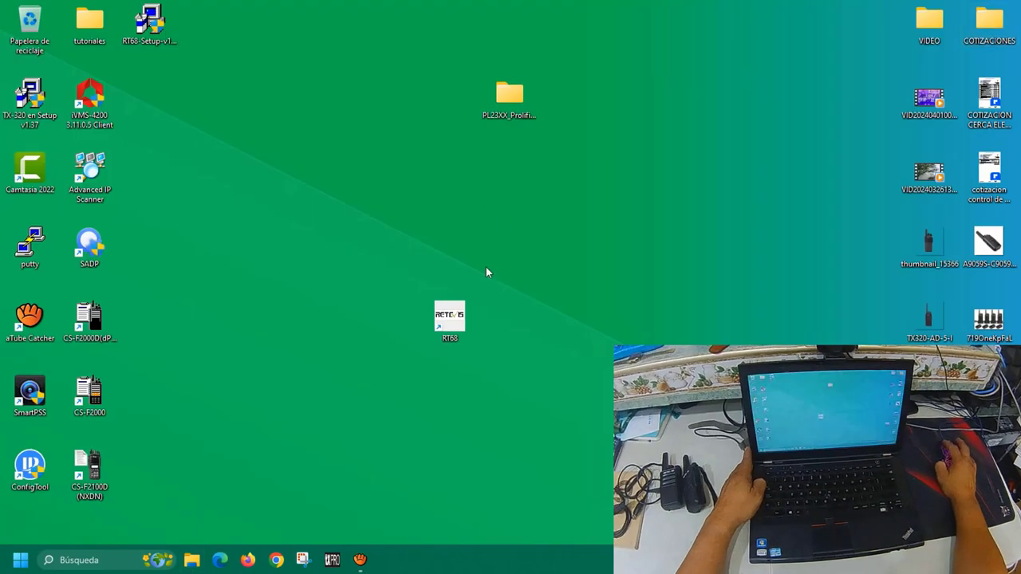
Move the PL23XX_Prolific_DriverInstaller_v206 folder directly below the RT68-Setup-v1.41 installer on the desktop and deselect it.
{"action": "left_click_drag", "start_coordinate": [508, 95], "coordinate": [167, 87]}
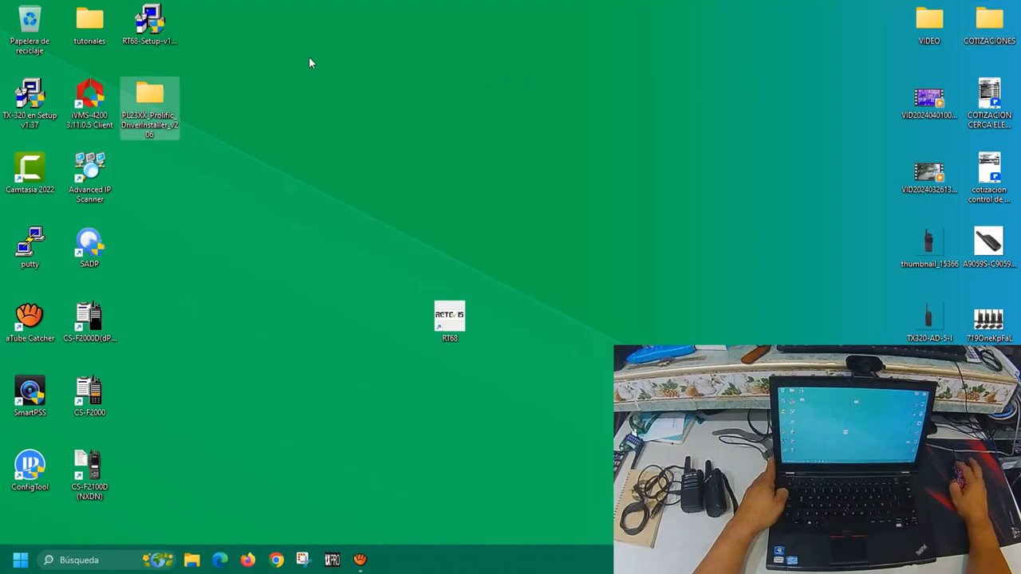
{"action": "left_click", "coordinate": [364, 71]}
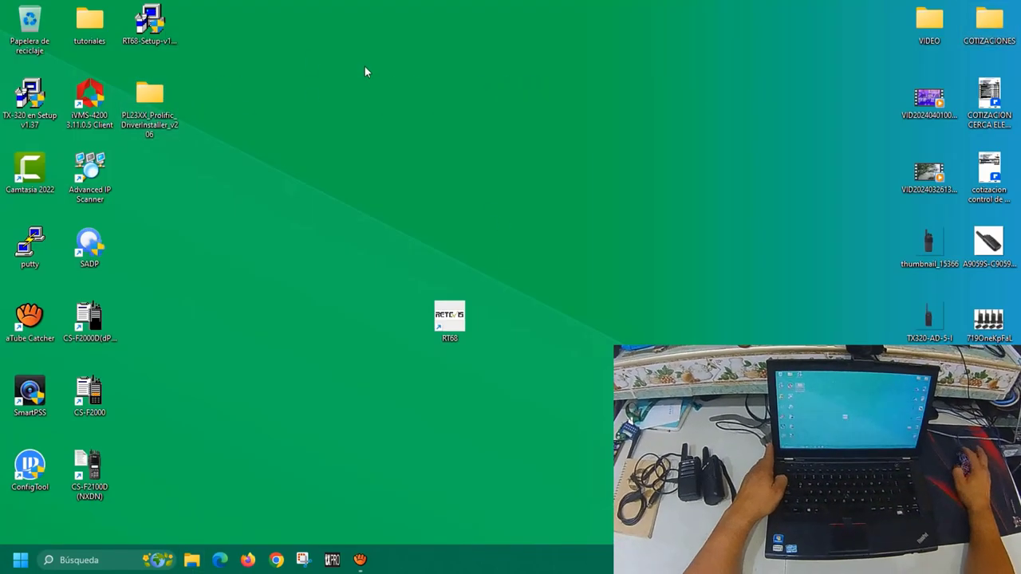
Launch RT68 from its desktop shortcut, maximize its window, and minimize it to return to the desktop.
{"action": "left_click", "coordinate": [448, 317]}
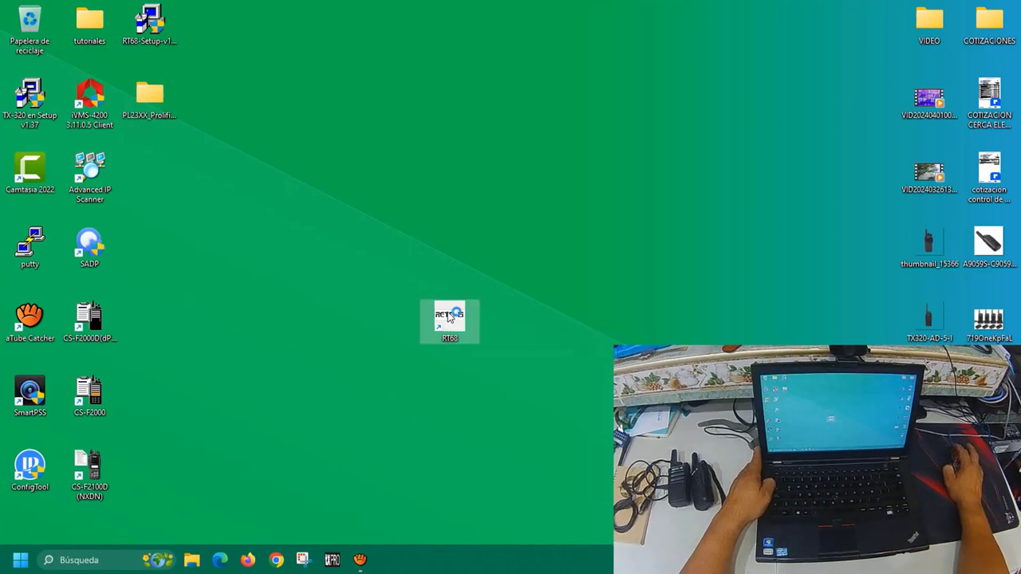
{"action": "double_click", "coordinate": [448, 317]}
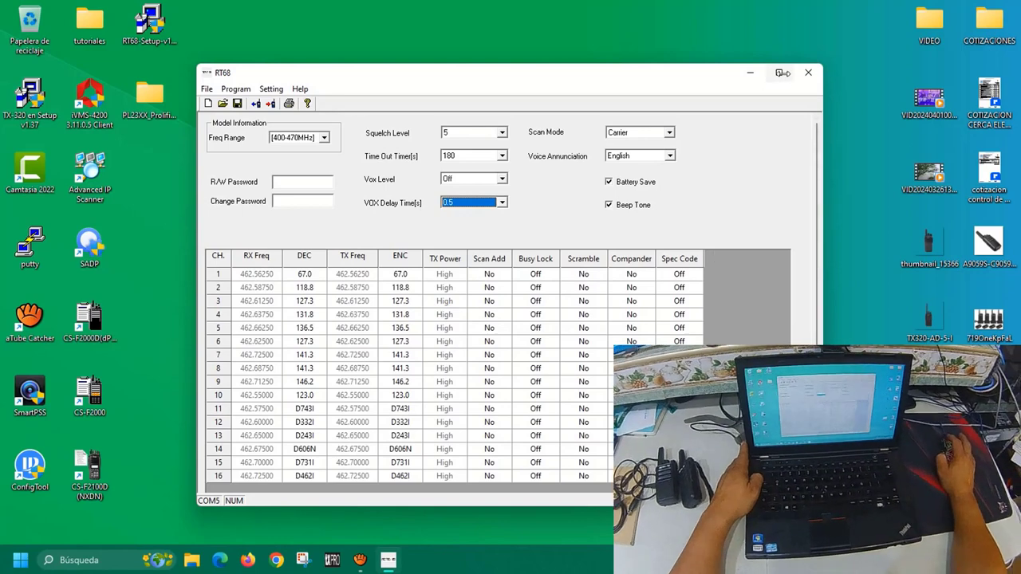
{"action": "left_click", "coordinate": [779, 72]}
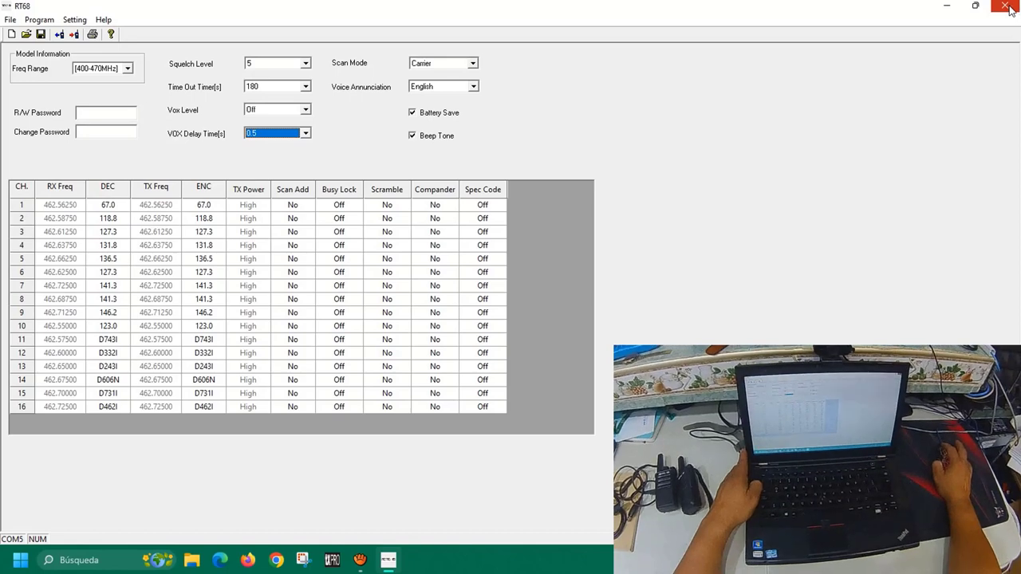
{"action": "left_click", "coordinate": [949, 8]}
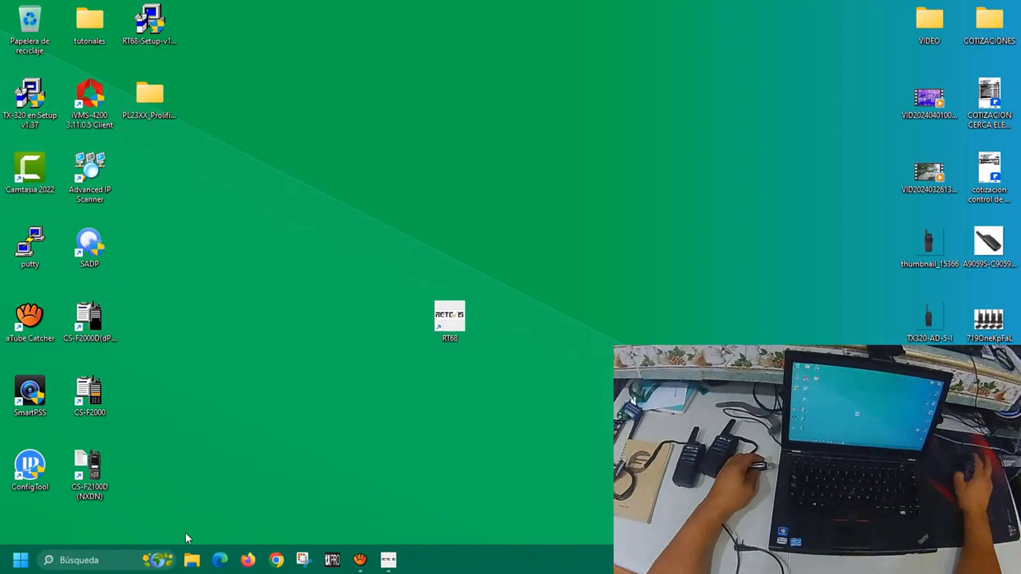
Find the Control Panel by searching for "panel" and open the Device Manager (Administrador de dispositivos) from it.
{"action": "left_click", "coordinate": [20, 560]}
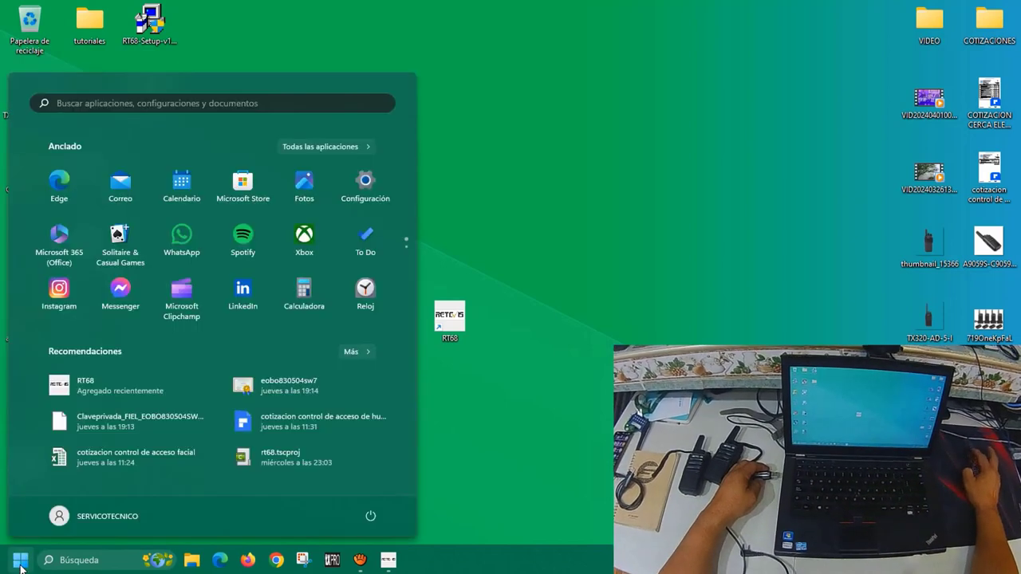
{"action": "left_click", "coordinate": [48, 563]}
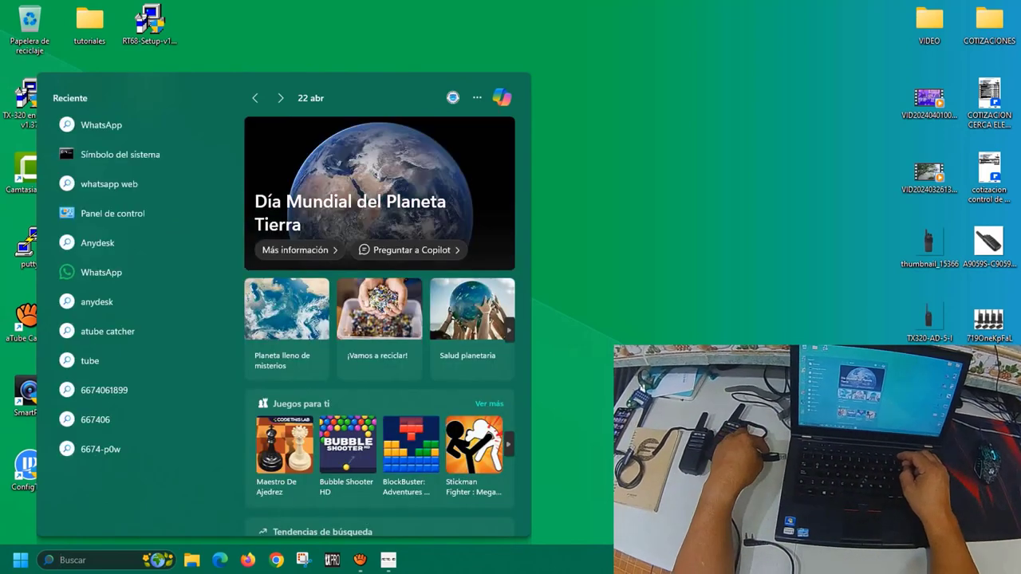
{"action": "type", "text": "panel"}
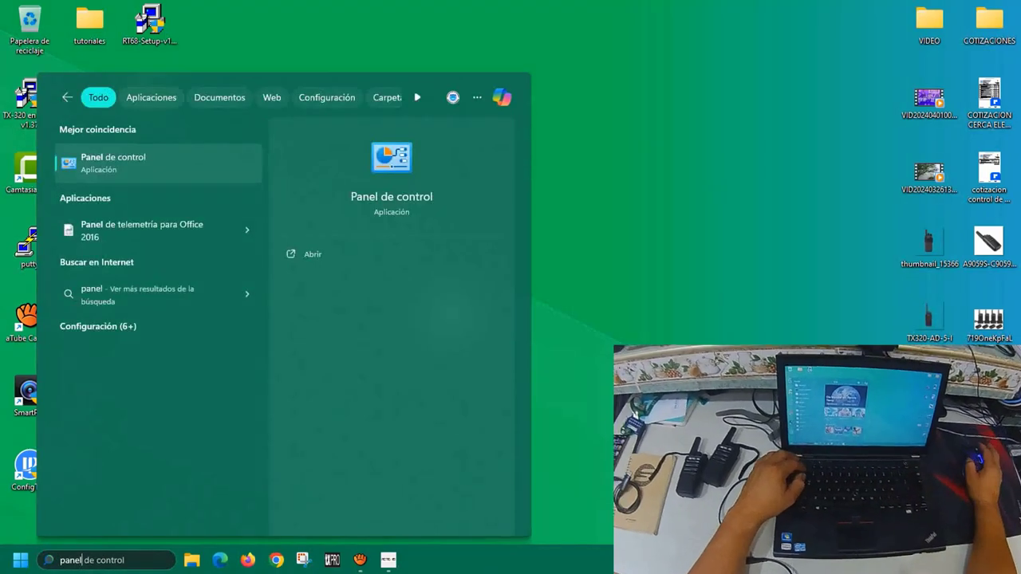
{"action": "key", "text": "Escape"}
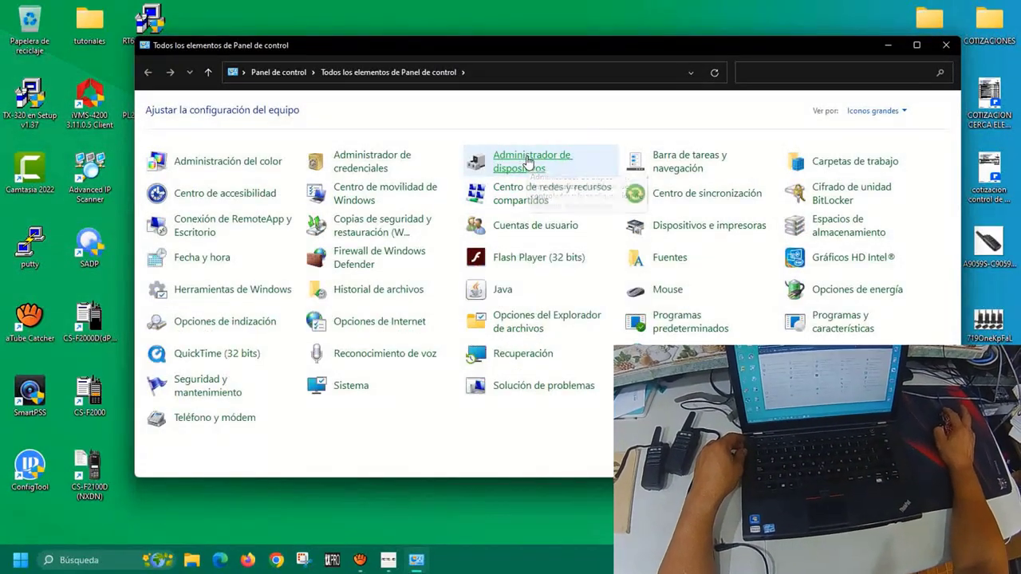
{"action": "left_click", "coordinate": [528, 162]}
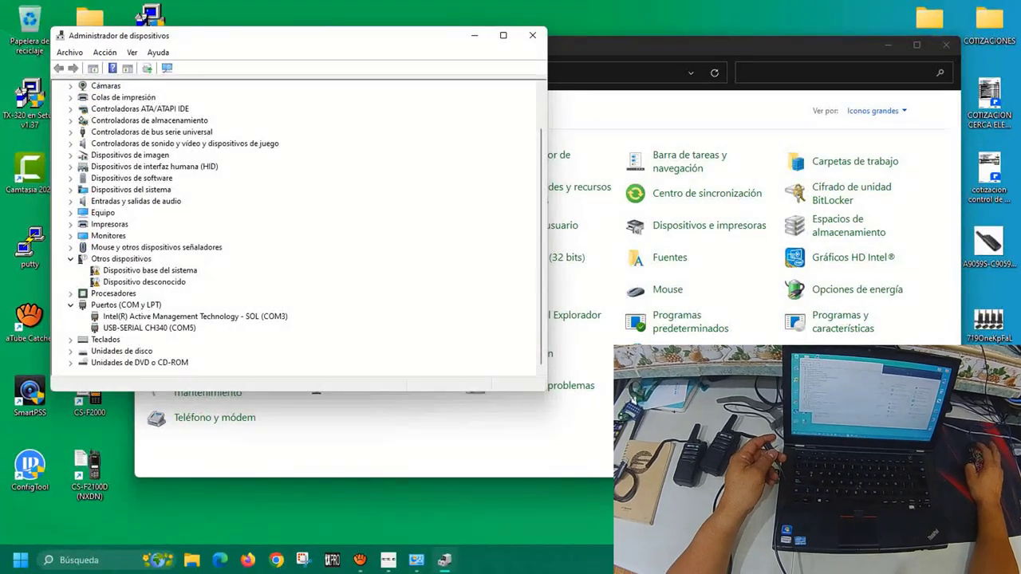
Check the COM port of the USB-SERIAL CH340 cable under Puertos (COM y LPT), and close the Device Manager and Control Panel.
{"action": "left_click", "coordinate": [149, 328]}
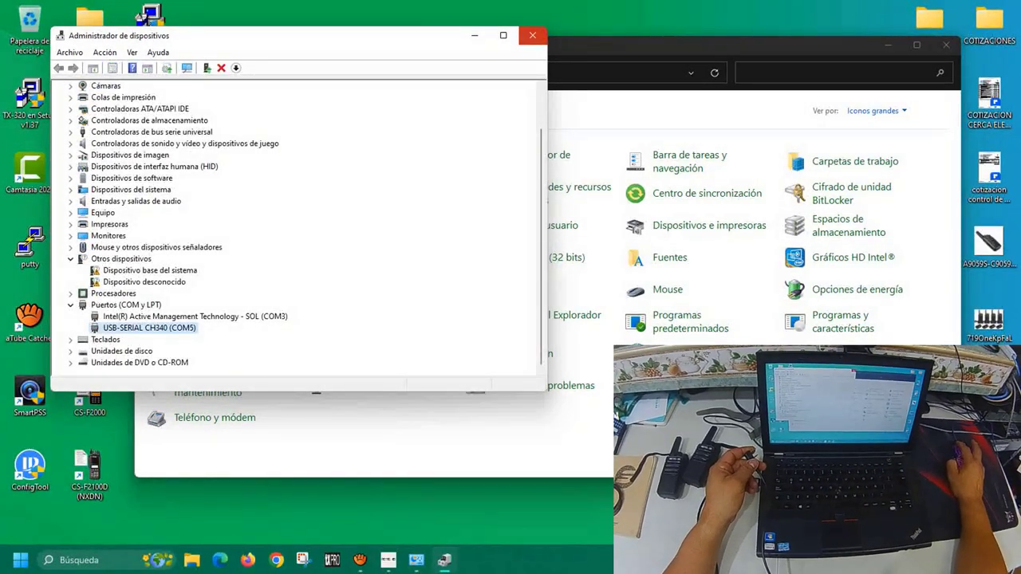
{"action": "left_click", "coordinate": [532, 35]}
{"action": "left_click", "coordinate": [945, 44]}
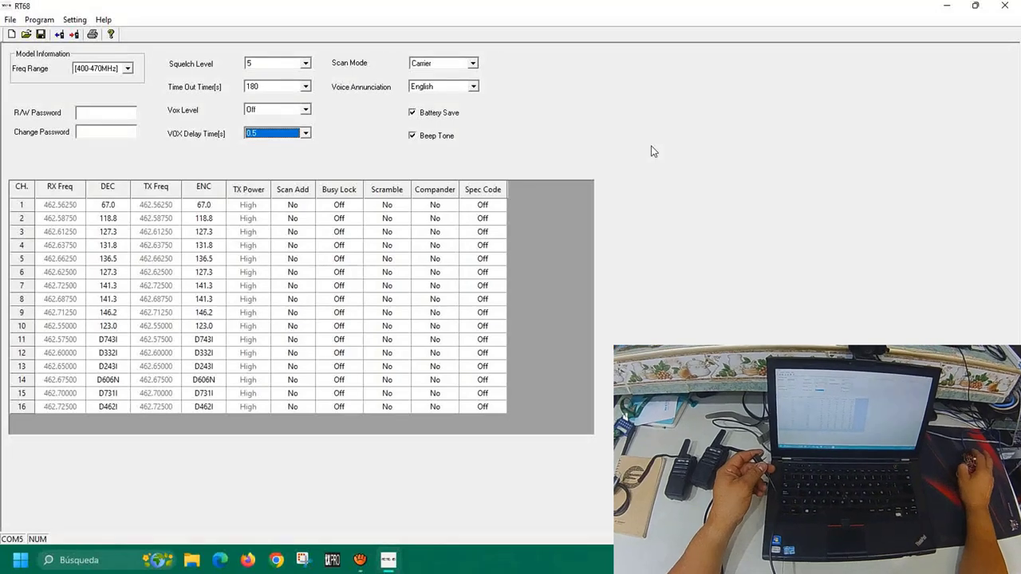
Switch back to RT68 and confirm COM5 as the communication port.
{"action": "left_click", "coordinate": [81, 22]}
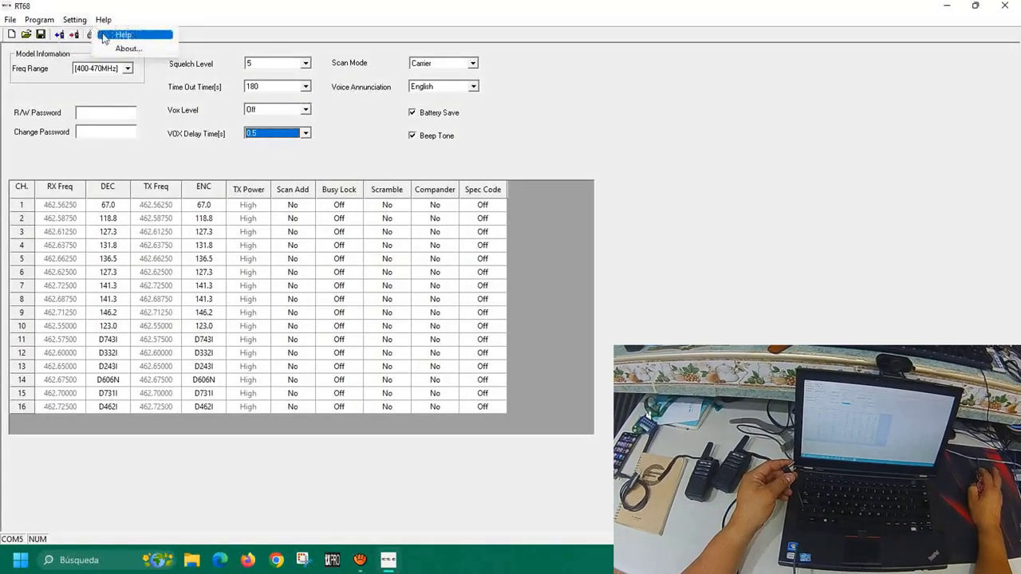
{"action": "left_click", "coordinate": [94, 35]}
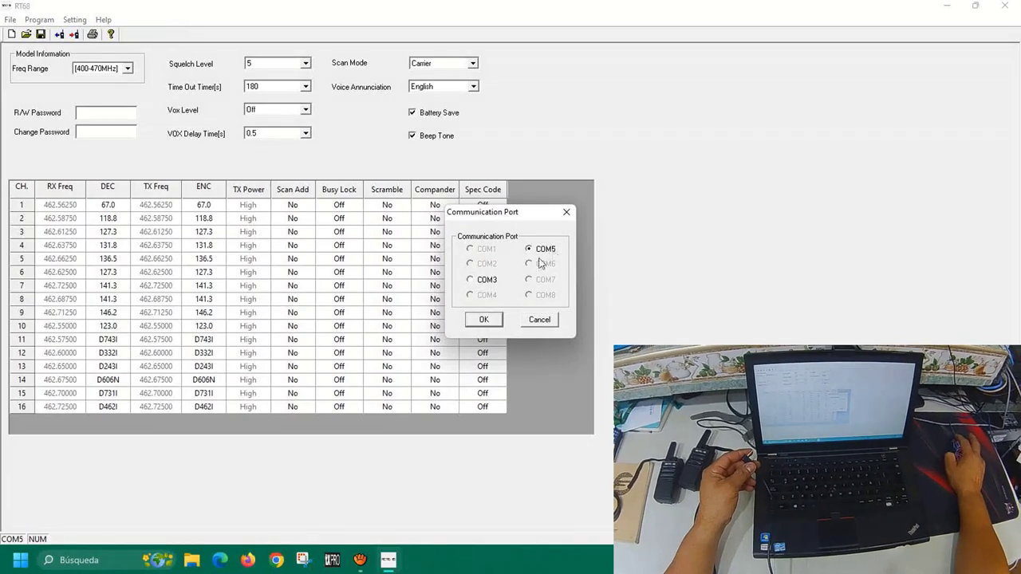
{"action": "left_click", "coordinate": [484, 321]}
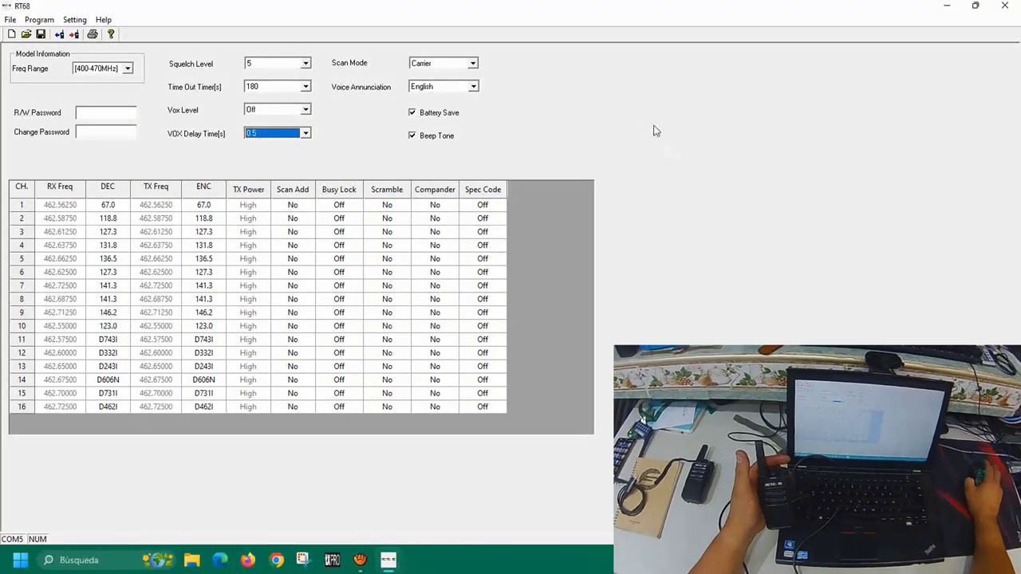
{"action": "left_click", "coordinate": [75, 19]}
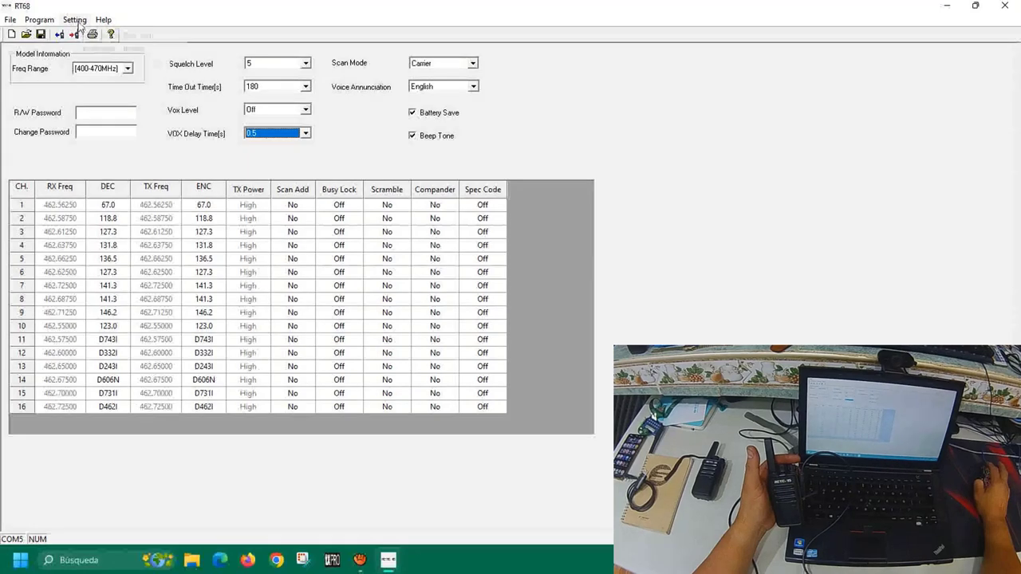
{"action": "left_click", "coordinate": [111, 33]}
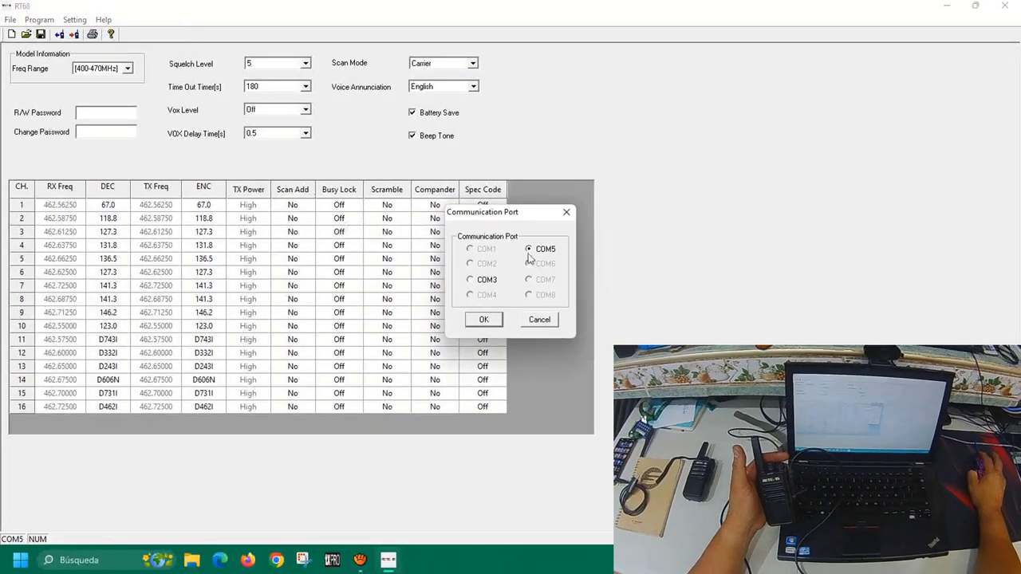
{"action": "left_click", "coordinate": [494, 319]}
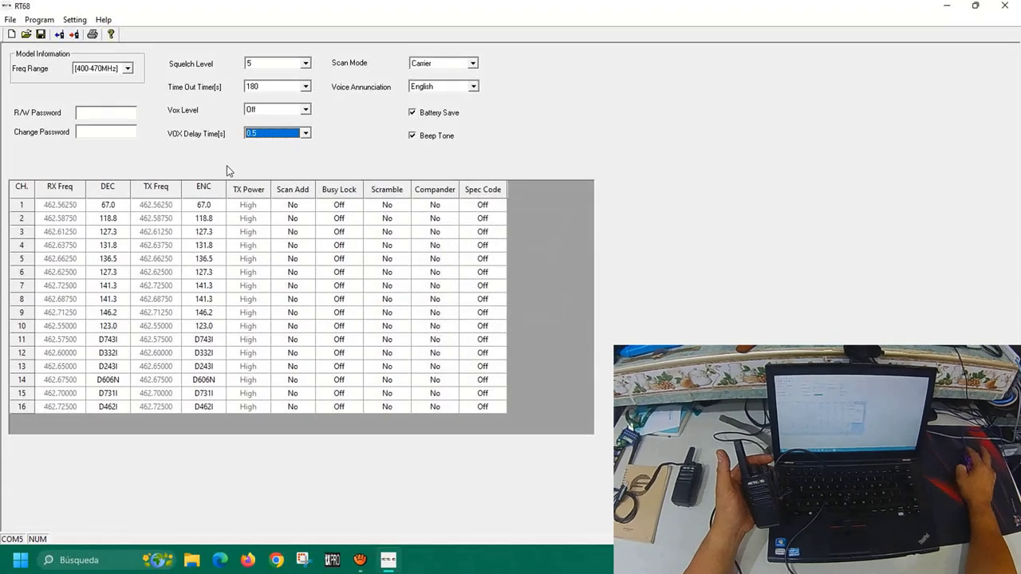
Read the data from the connected radio and close the read dialog.
{"action": "left_click", "coordinate": [50, 23]}
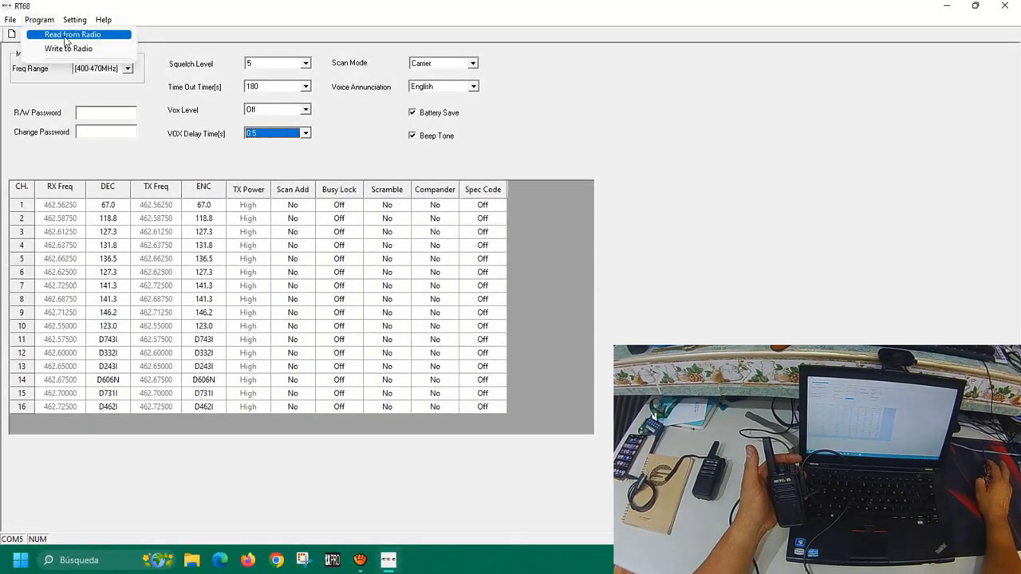
{"action": "left_click", "coordinate": [67, 38]}
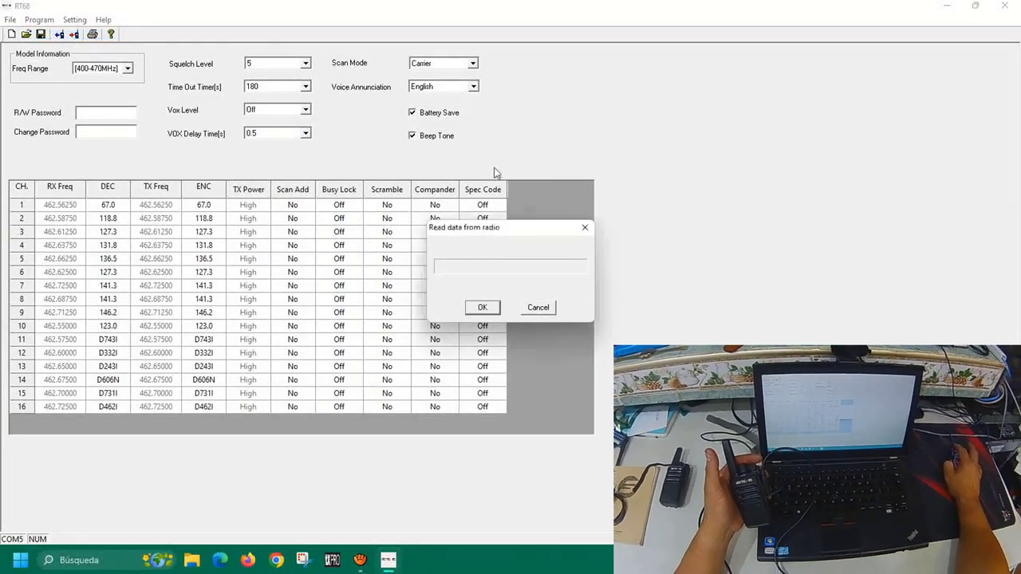
{"action": "left_click", "coordinate": [482, 310]}
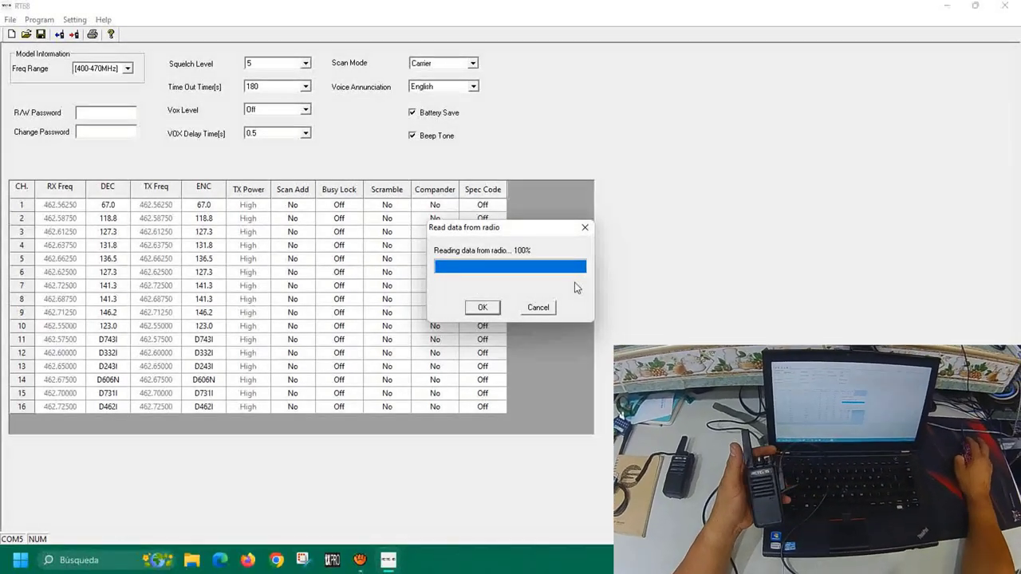
{"action": "left_click", "coordinate": [585, 227]}
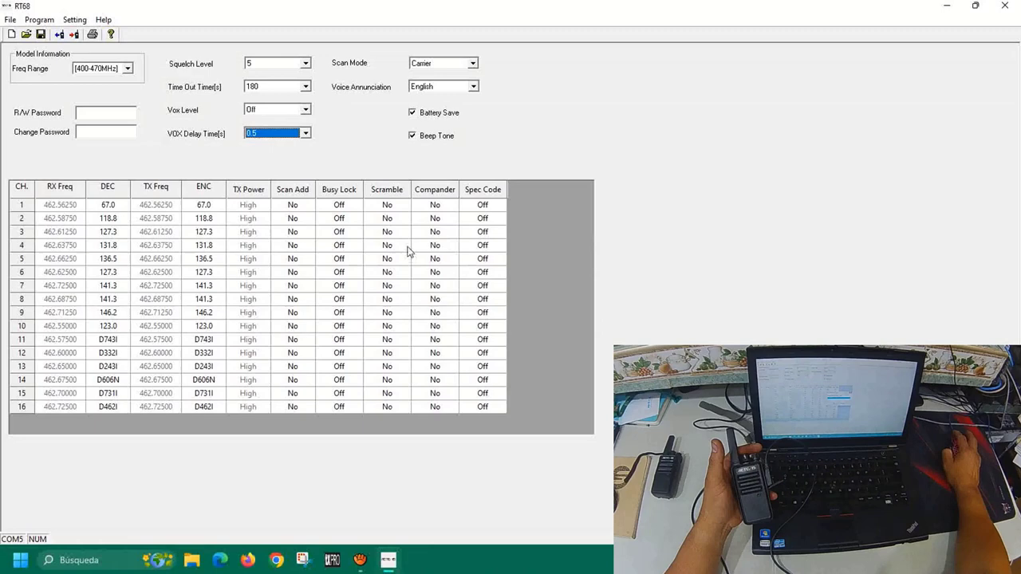
Examine the RX frequencies of channels 1 and 2 and the available ENC tones for channel 1.
{"action": "left_click", "coordinate": [76, 206]}
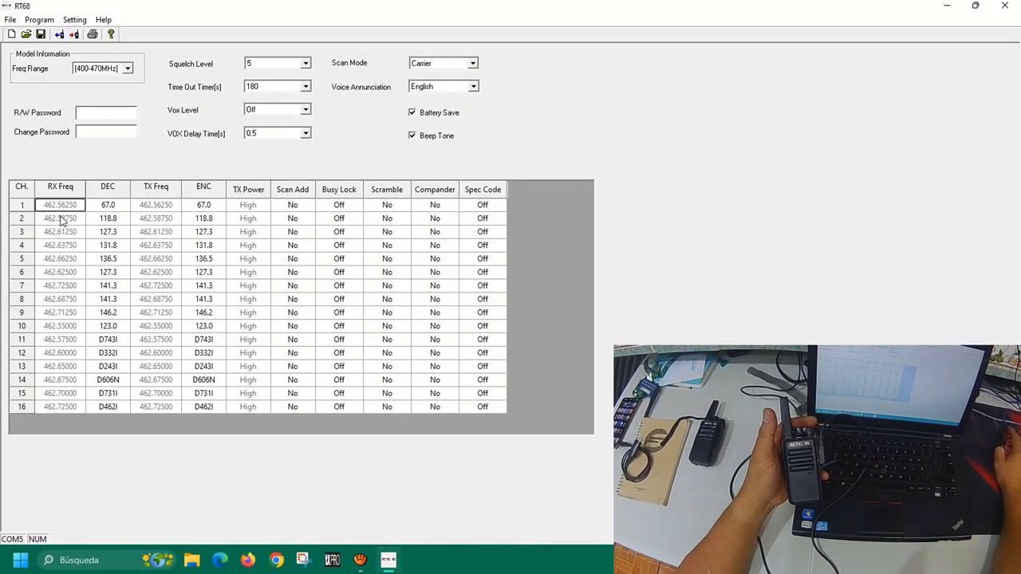
{"action": "left_click", "coordinate": [67, 221]}
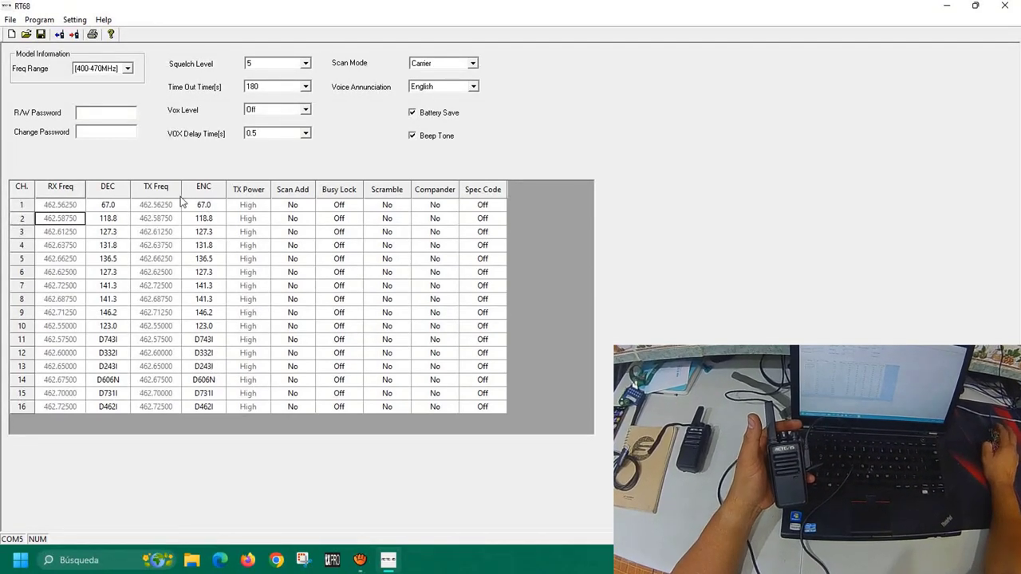
{"action": "left_click", "coordinate": [206, 206]}
{"action": "left_click", "coordinate": [218, 205]}
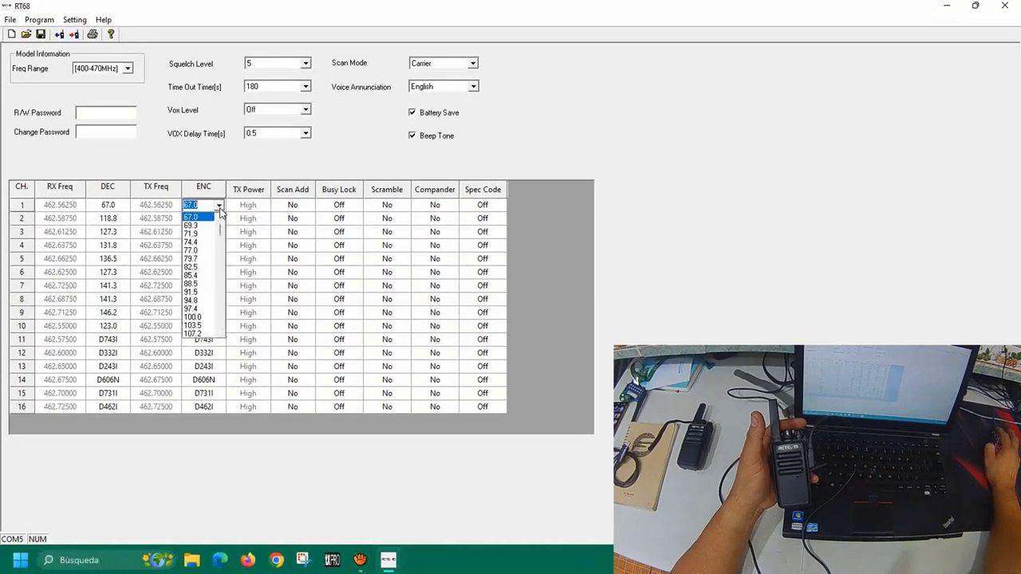
{"action": "left_click", "coordinate": [219, 206]}
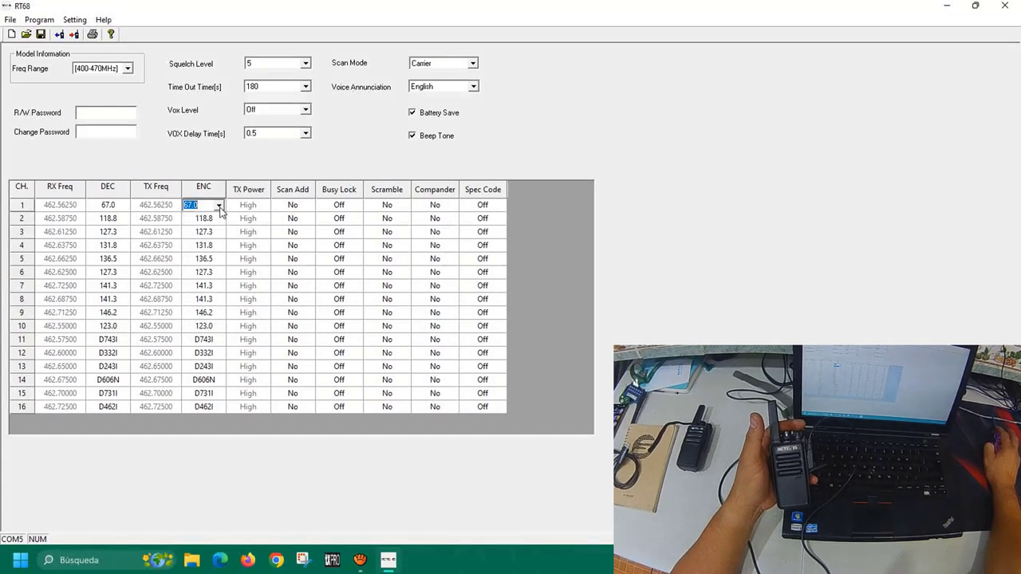
{"action": "left_click", "coordinate": [68, 205]}
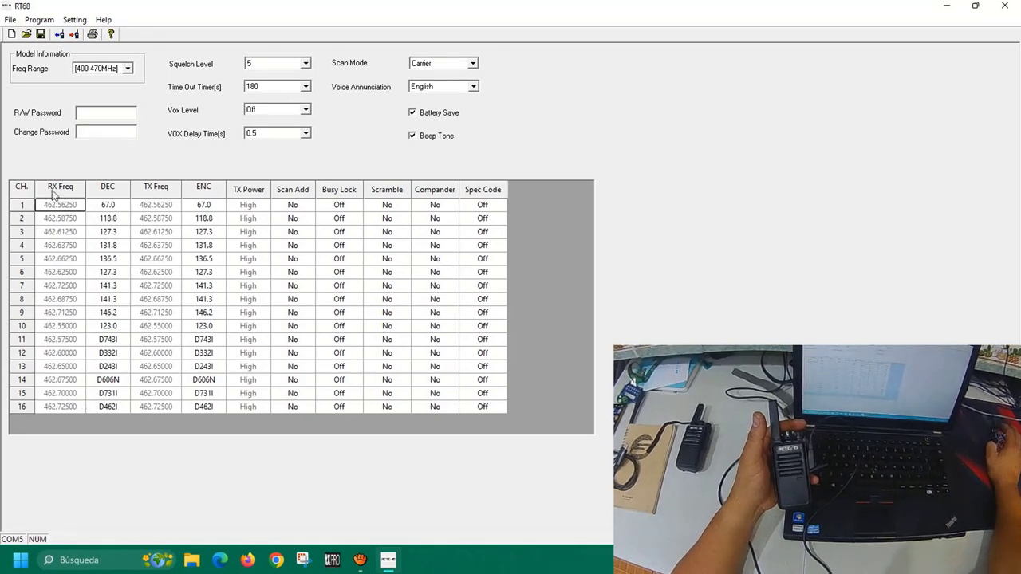
{"action": "left_click", "coordinate": [58, 224]}
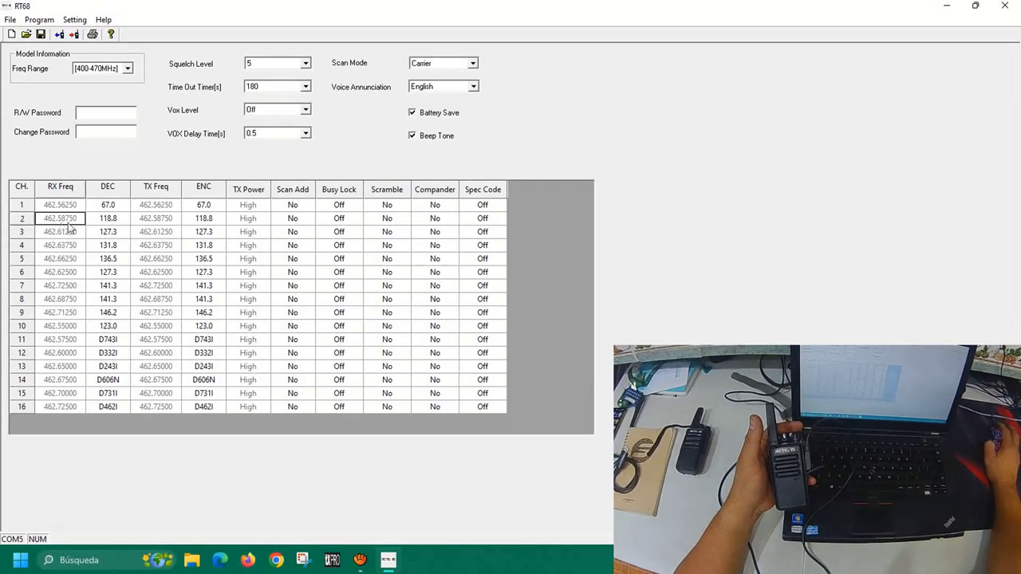
{"action": "left_click", "coordinate": [71, 211]}
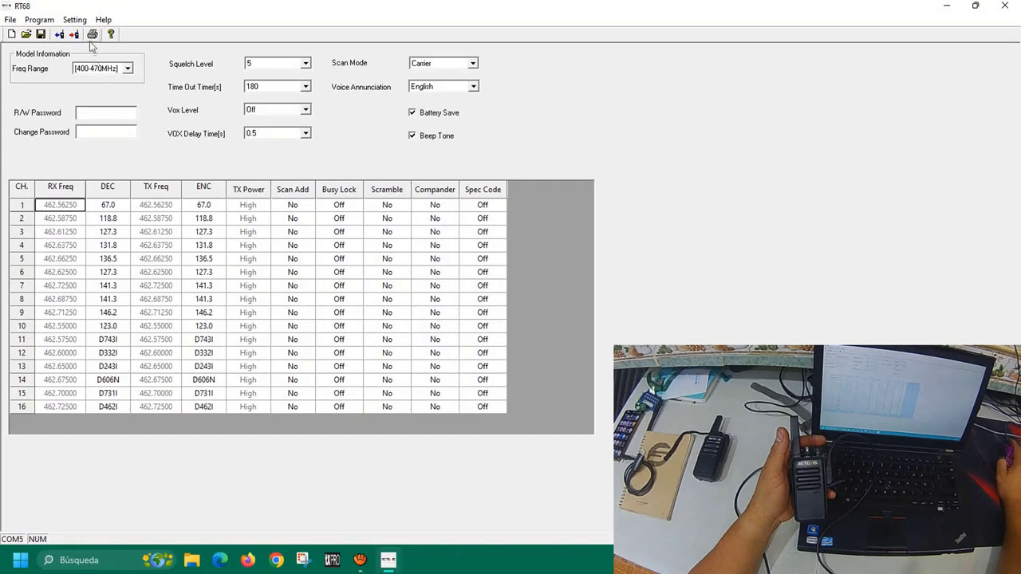
Set both the DEC and ENC codes of channel 1 to D023N.
{"action": "left_click", "coordinate": [108, 205]}
{"action": "key", "text": "d"}
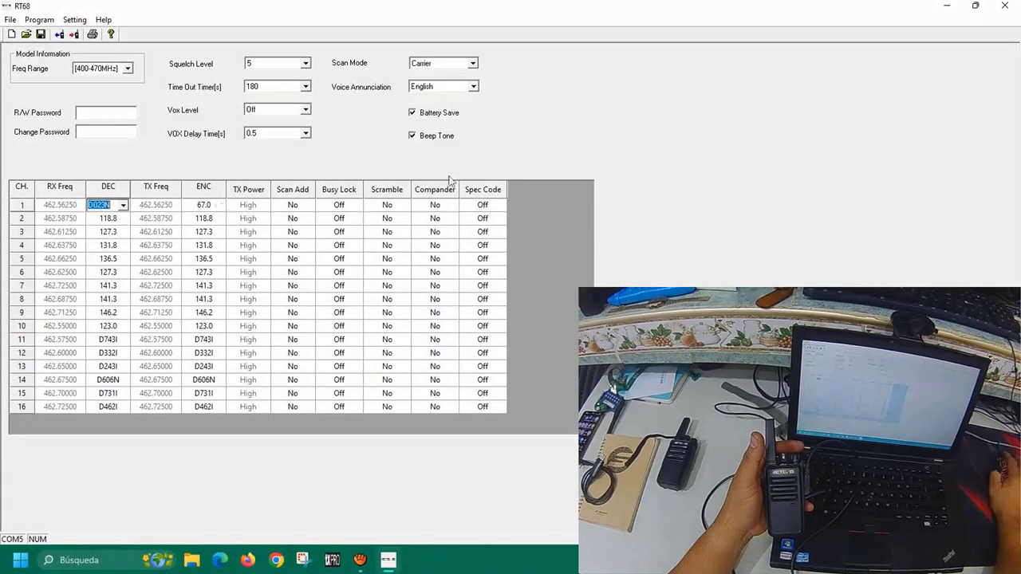
{"action": "key", "text": "Tab"}
{"action": "key", "text": "d"}
{"action": "left_click", "coordinate": [543, 207]}
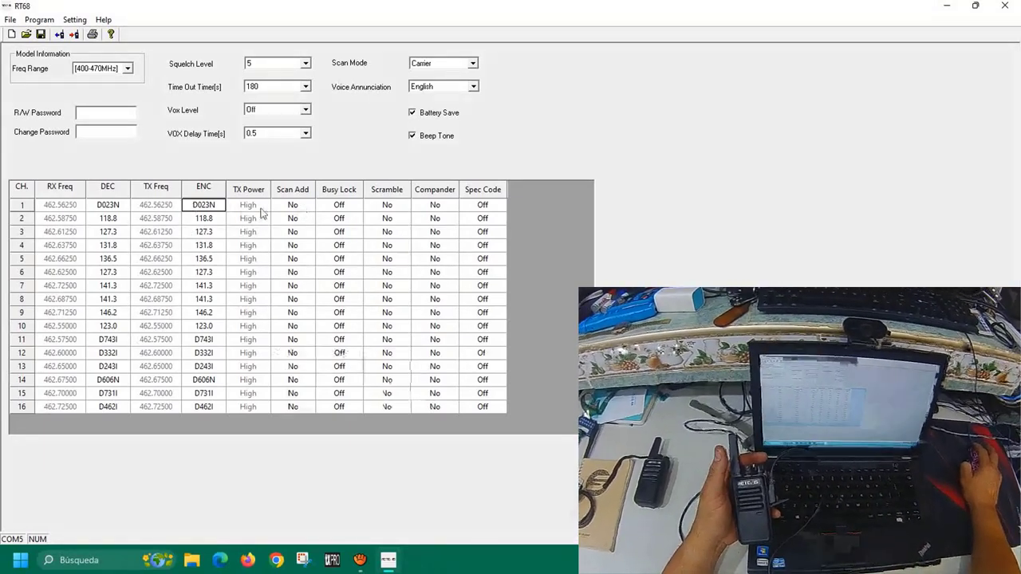
Set both the DEC and ENC codes of channel 2 to D025N.
{"action": "left_click", "coordinate": [110, 221]}
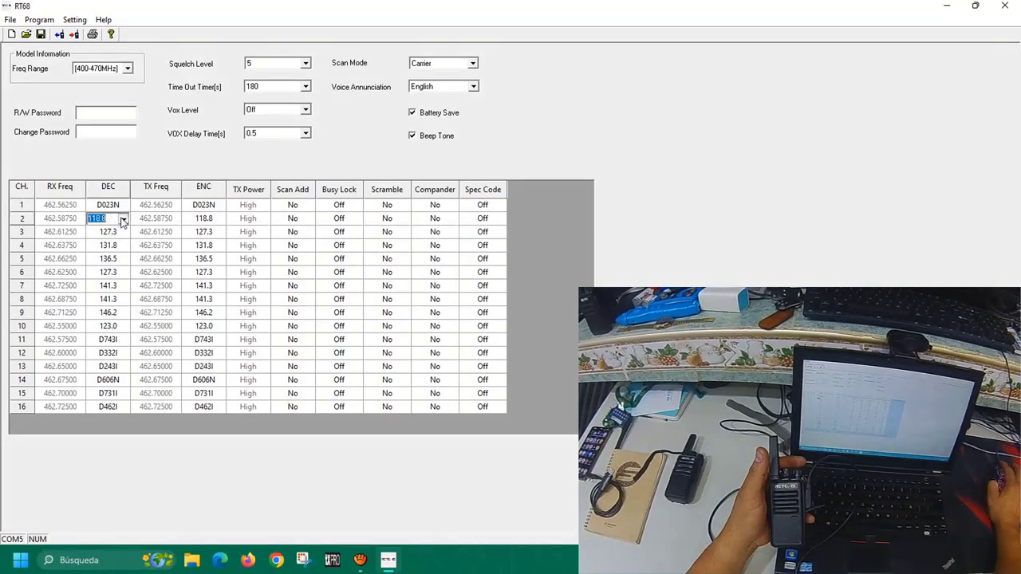
{"action": "left_click", "coordinate": [124, 219]}
{"action": "scroll", "coordinate": [118, 305], "scroll_direction": "down", "scroll_amount": 10}
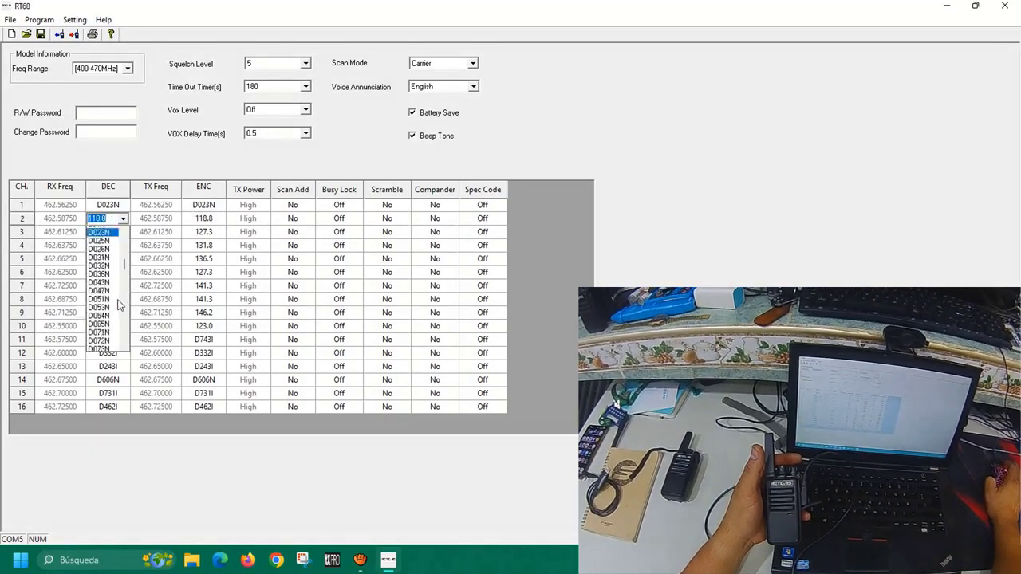
{"action": "scroll", "coordinate": [118, 304], "scroll_direction": "up", "scroll_amount": 1}
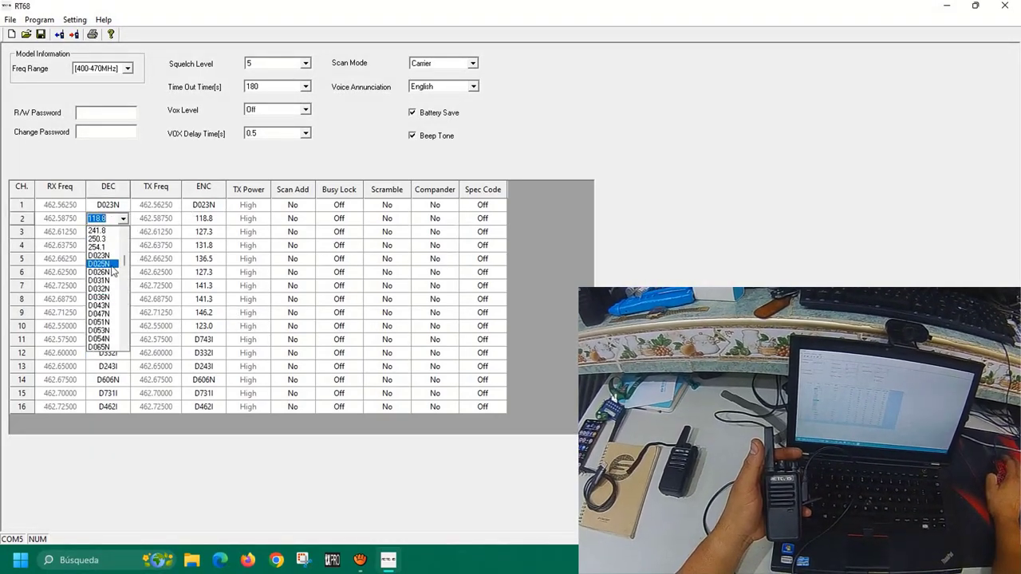
{"action": "left_click", "coordinate": [114, 264]}
{"action": "left_click", "coordinate": [201, 220]}
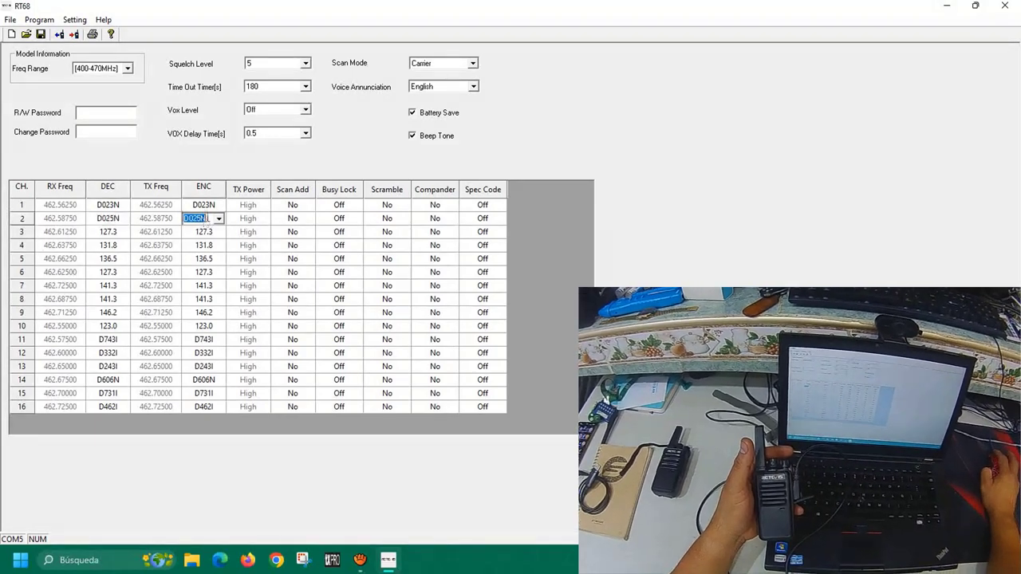
{"action": "left_click", "coordinate": [205, 219]}
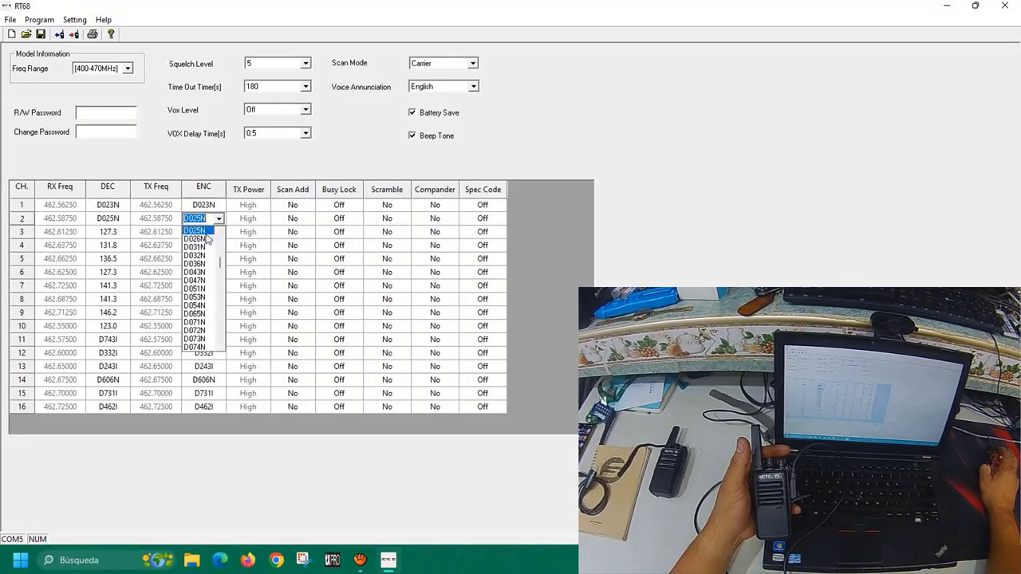
{"action": "left_click", "coordinate": [195, 230]}
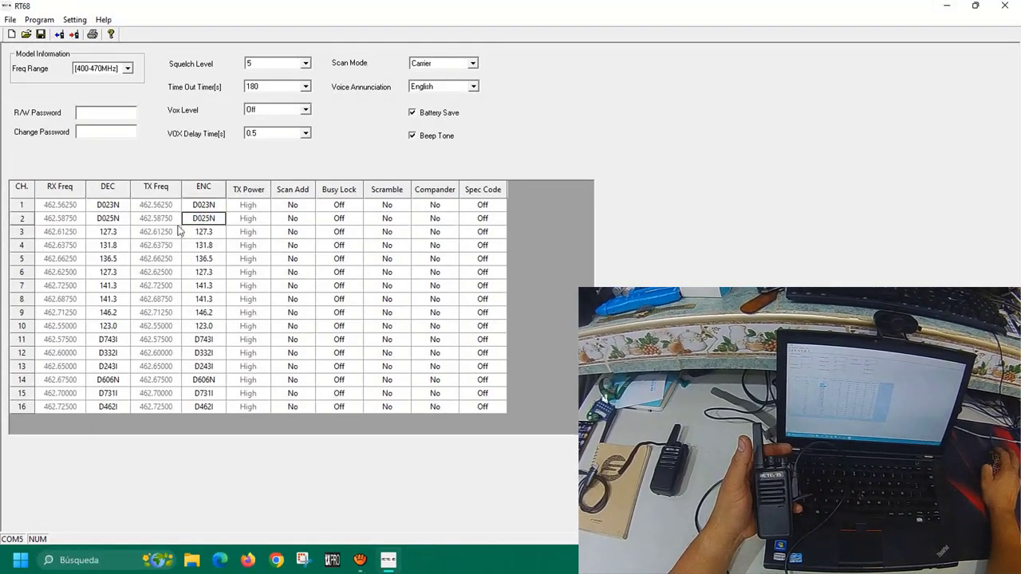
Set both the DEC and ENC codes of channel 3 to D054N.
{"action": "left_click", "coordinate": [124, 233]}
{"action": "left_click", "coordinate": [123, 232]}
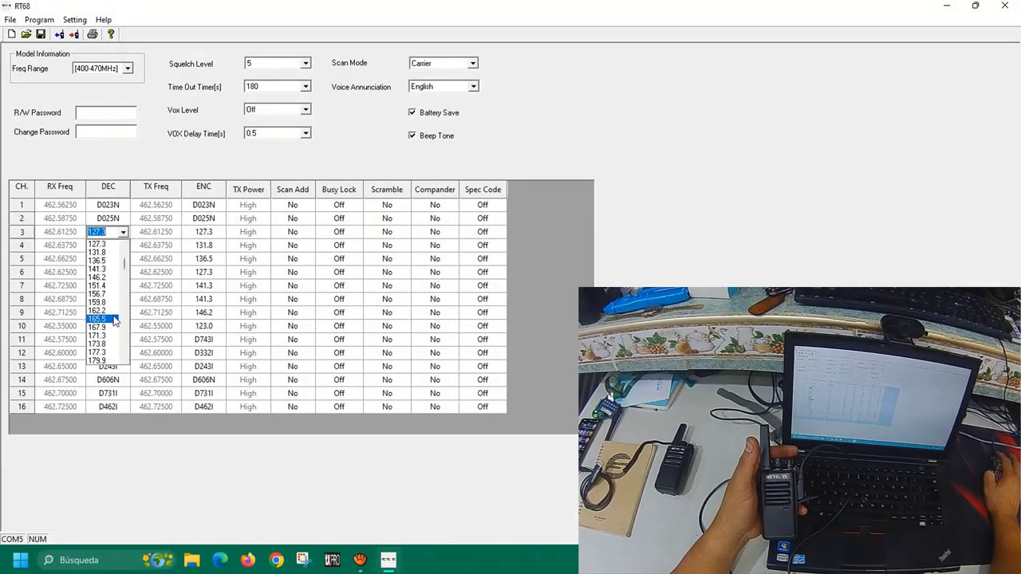
{"action": "scroll", "coordinate": [114, 319], "scroll_direction": "down", "scroll_amount": 12}
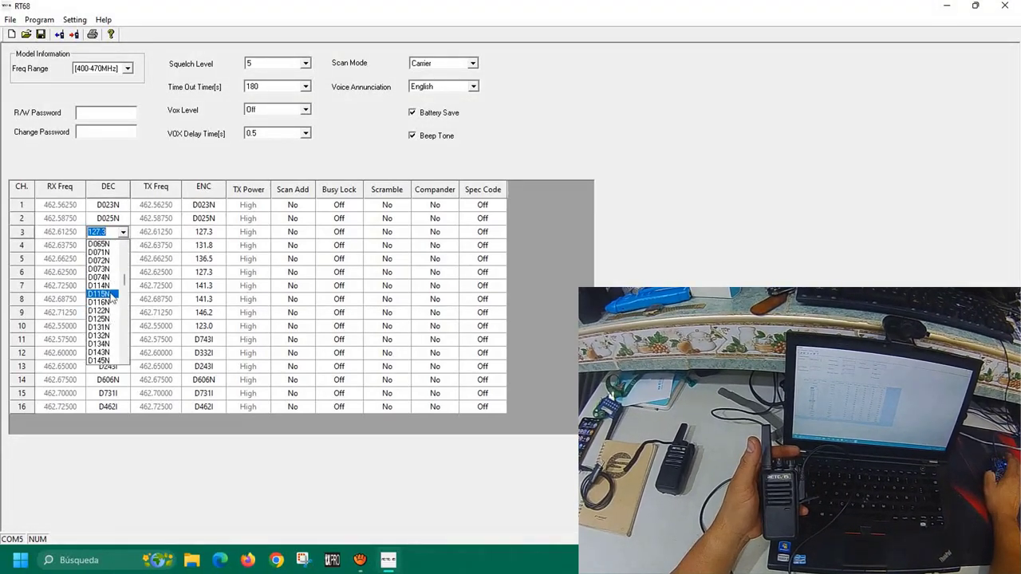
{"action": "scroll", "coordinate": [113, 298], "scroll_direction": "down", "scroll_amount": 1}
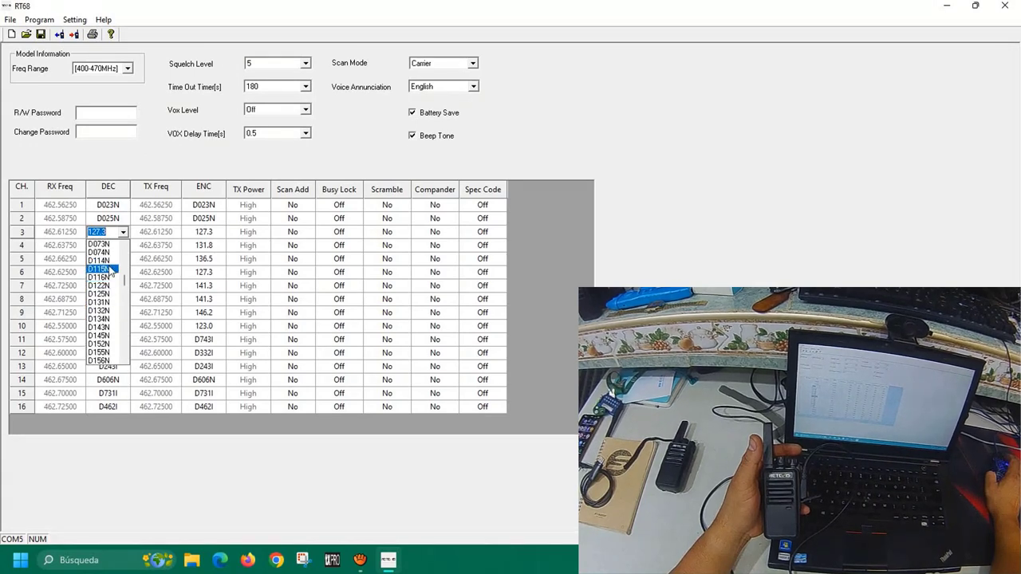
{"action": "scroll", "coordinate": [112, 272], "scroll_direction": "up", "scroll_amount": 3}
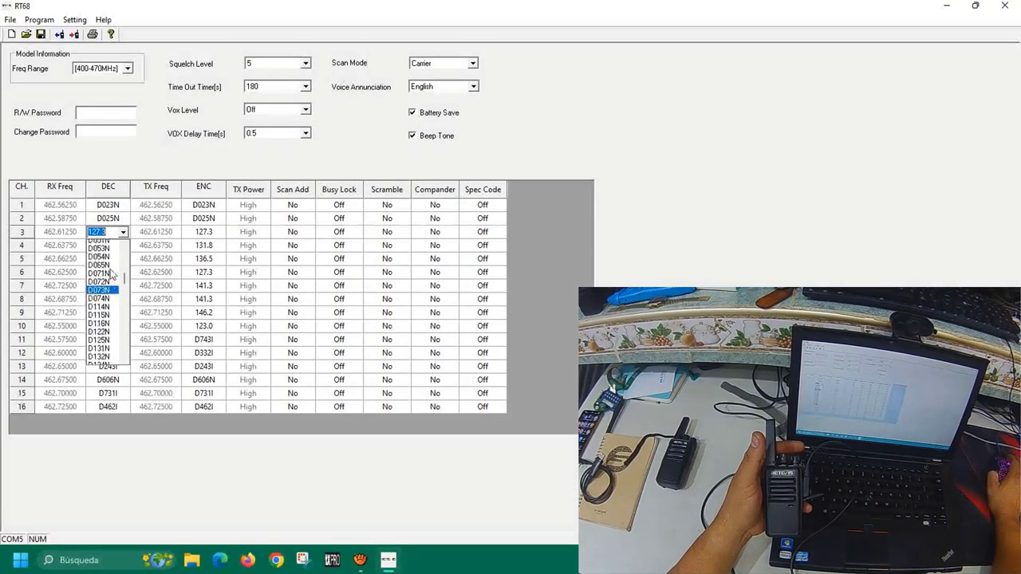
{"action": "scroll", "coordinate": [112, 275], "scroll_direction": "up", "scroll_amount": 1}
{"action": "left_click", "coordinate": [102, 261]}
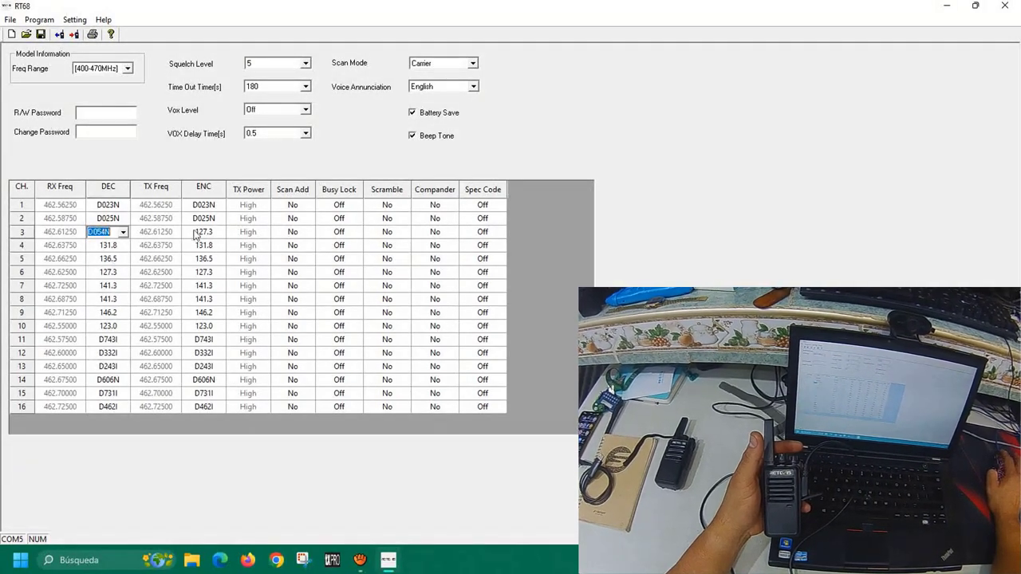
{"action": "left_click", "coordinate": [206, 232]}
{"action": "left_click", "coordinate": [290, 233]}
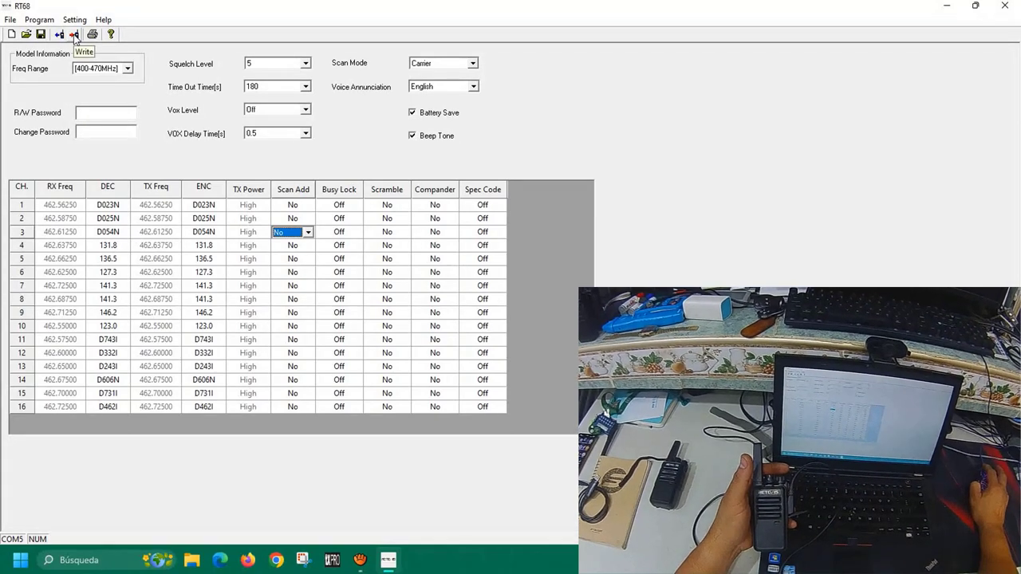
Try to write the edited channel data to the connected radio, repeating the attempt, and close the write dialog.
{"action": "left_click", "coordinate": [75, 36]}
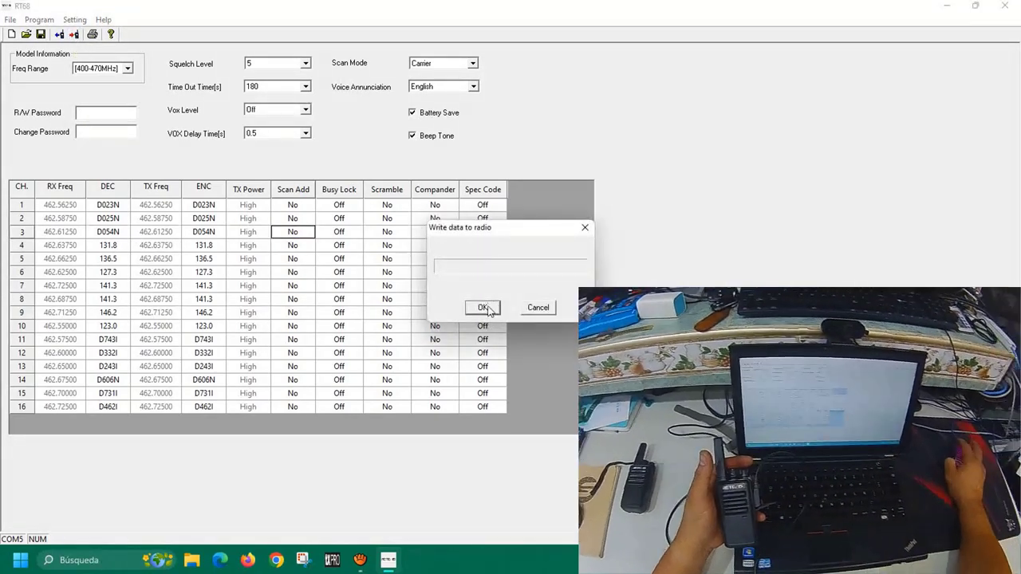
{"action": "left_click", "coordinate": [484, 307]}
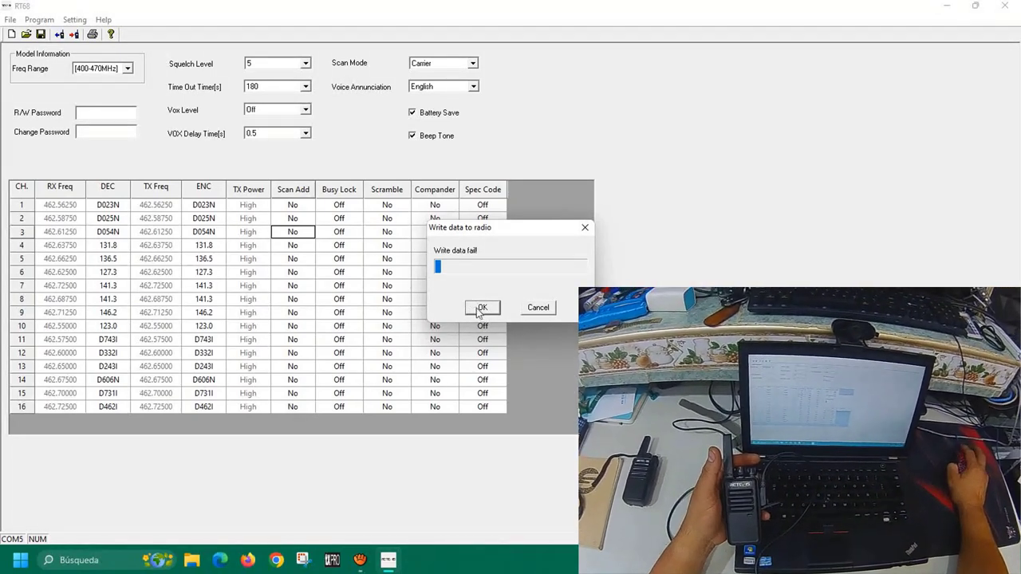
{"action": "left_click", "coordinate": [482, 307]}
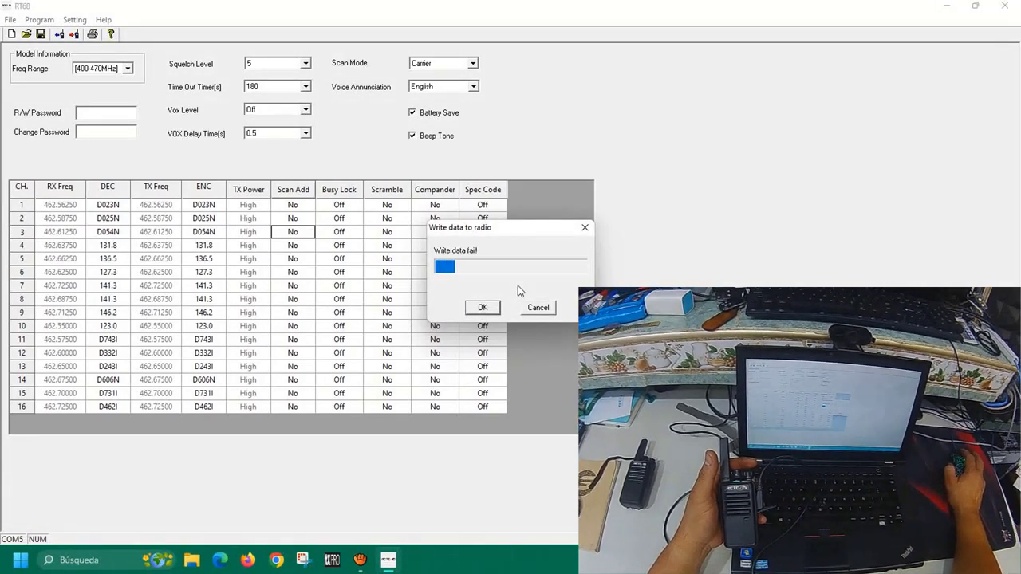
{"action": "left_click", "coordinate": [488, 311]}
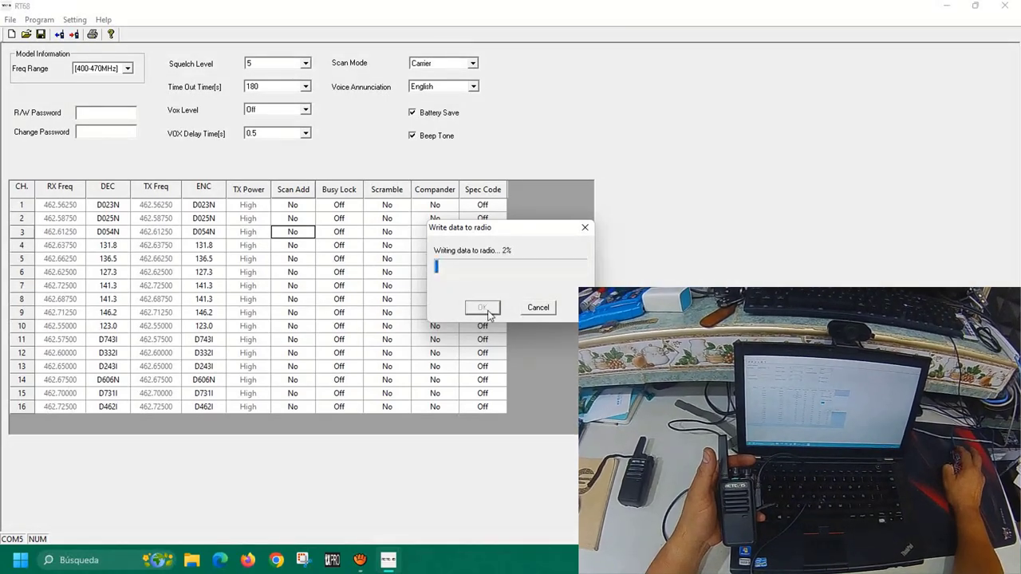
{"action": "left_click", "coordinate": [488, 311]}
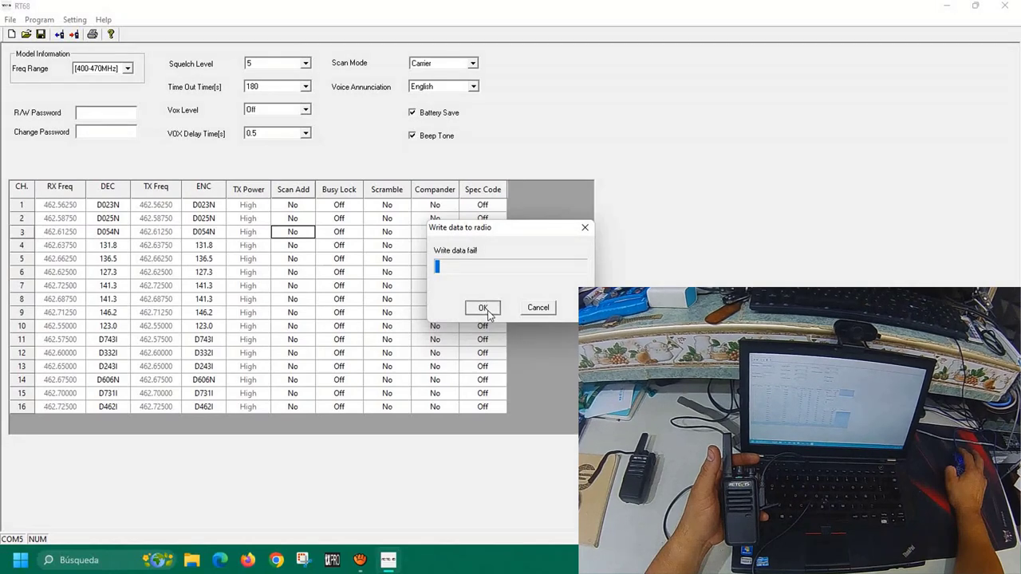
{"action": "left_click", "coordinate": [488, 311]}
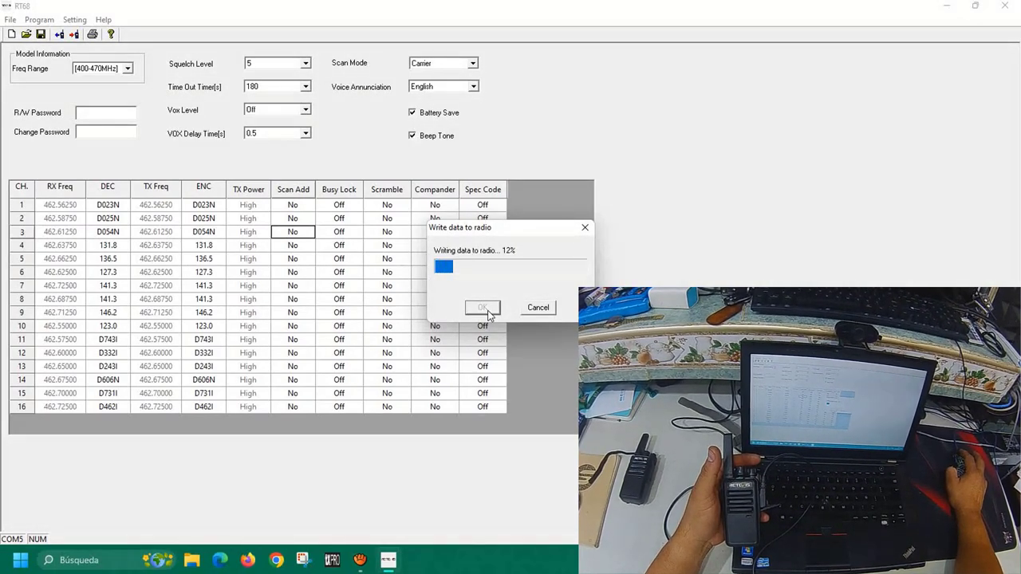
{"action": "left_click", "coordinate": [488, 312]}
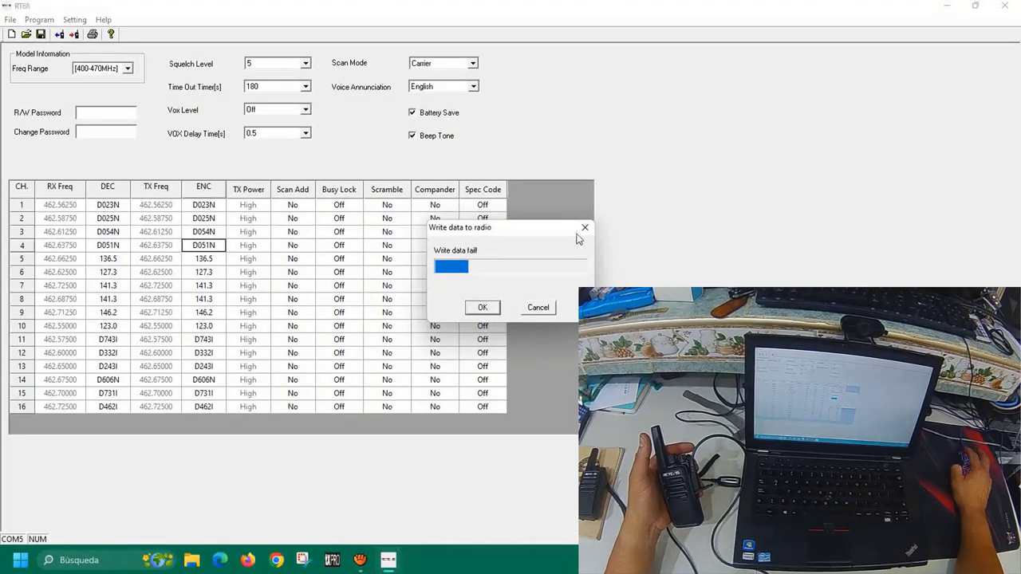
{"action": "left_click", "coordinate": [584, 227]}
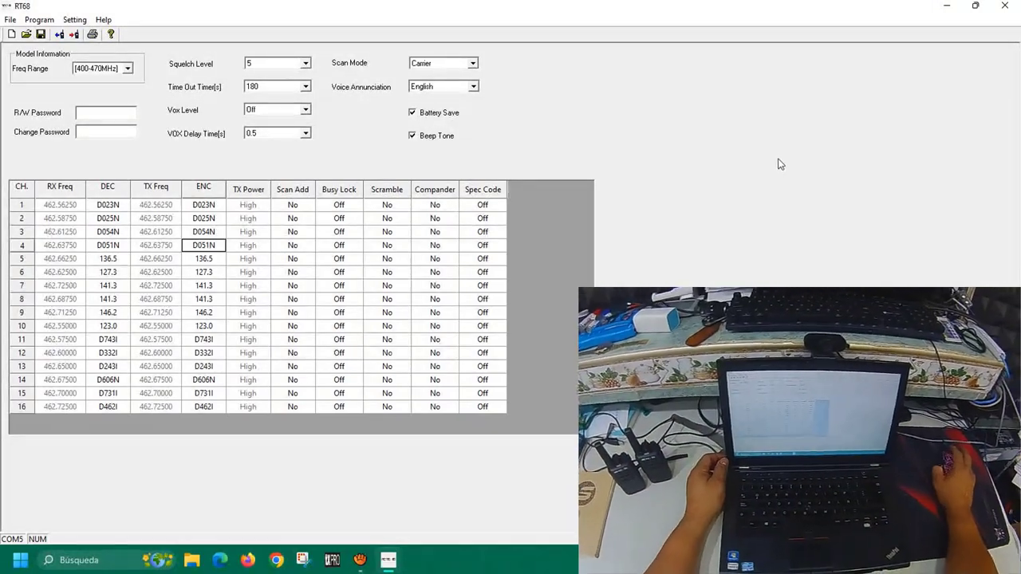
Close RT68 without saving the changes and move its desktop shortcut below the PL23XX driver folder.
{"action": "left_click", "coordinate": [1005, 7]}
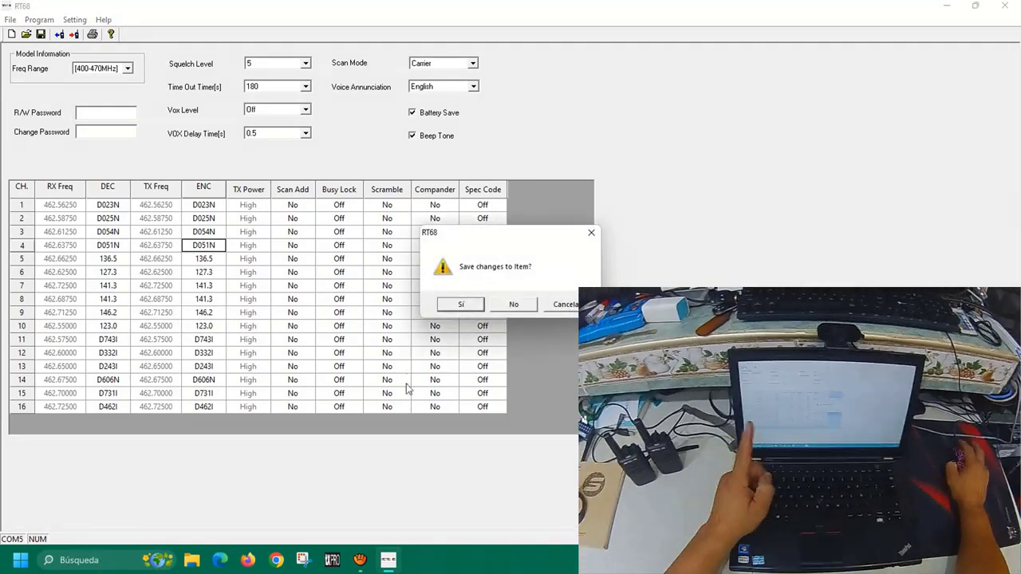
{"action": "left_click", "coordinate": [524, 305]}
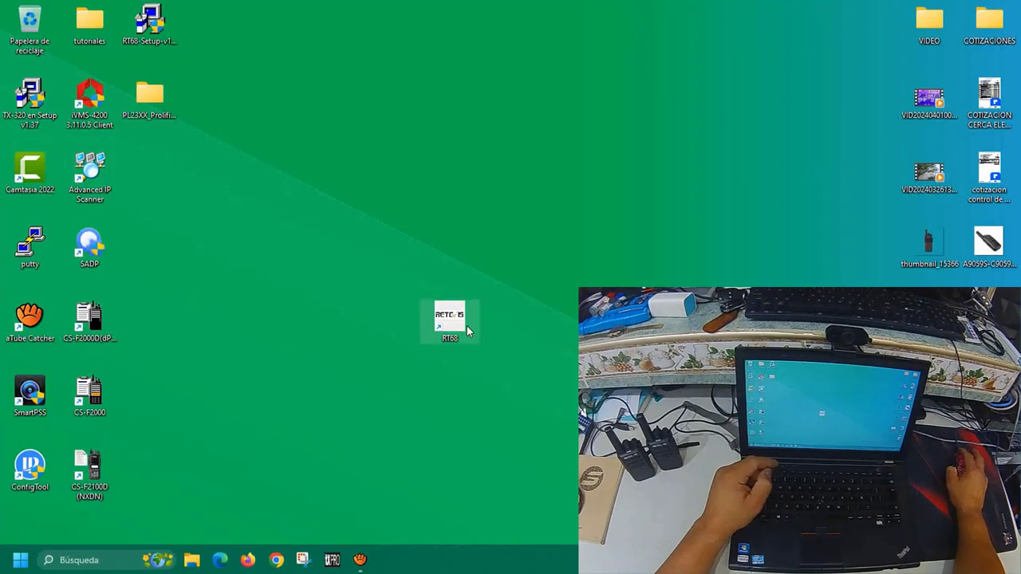
{"action": "left_click_drag", "start_coordinate": [467, 329], "coordinate": [164, 177]}
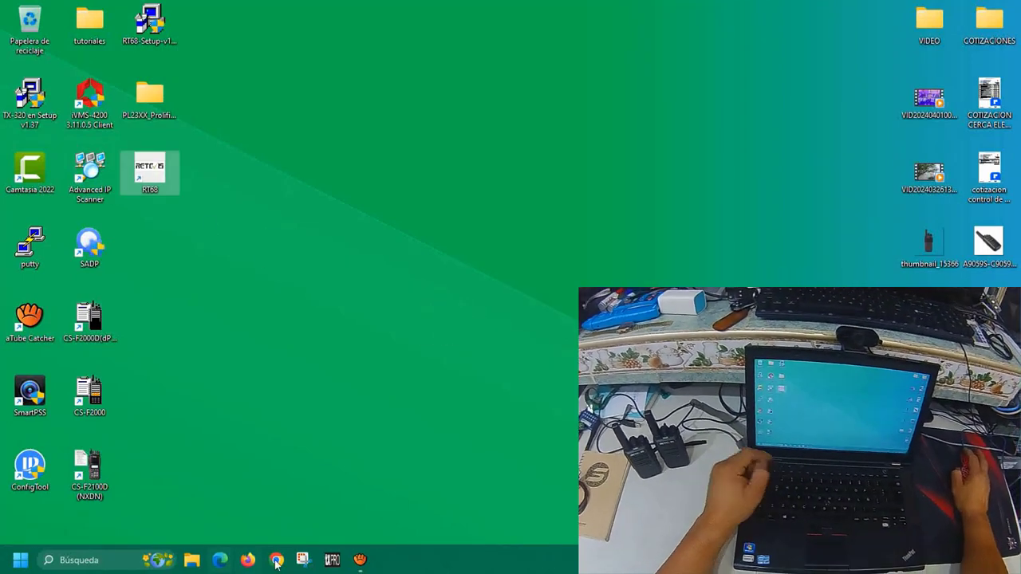
Switch to Chrome and search Google for "chirp".
{"action": "left_click", "coordinate": [407, 185]}
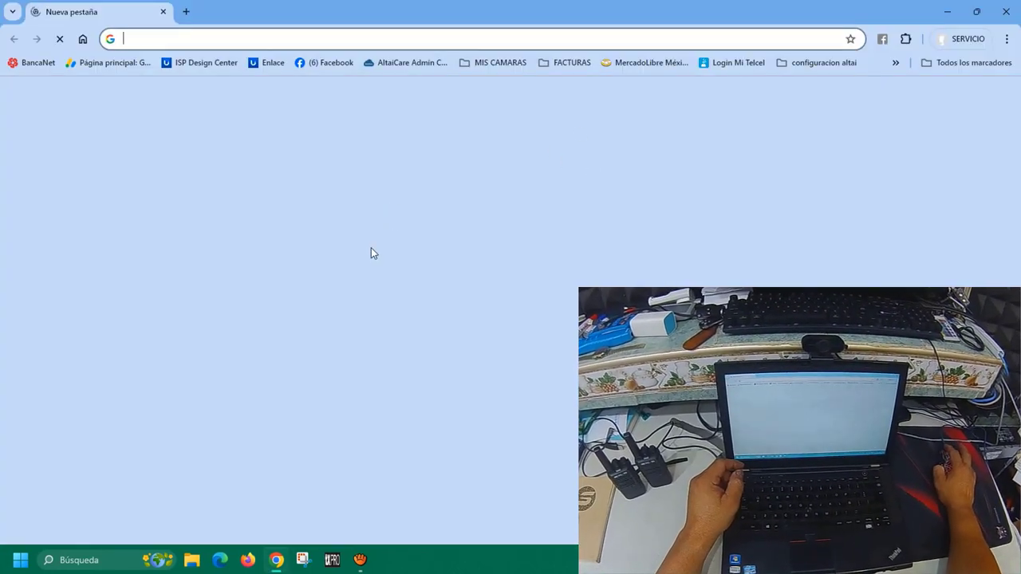
{"action": "left_click", "coordinate": [371, 284]}
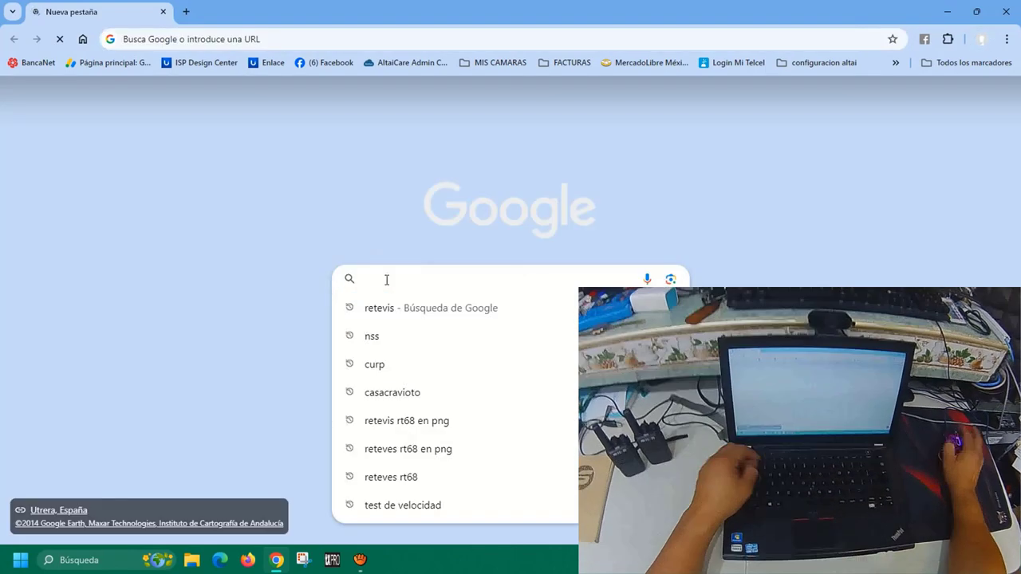
{"action": "type", "text": "chirp"}
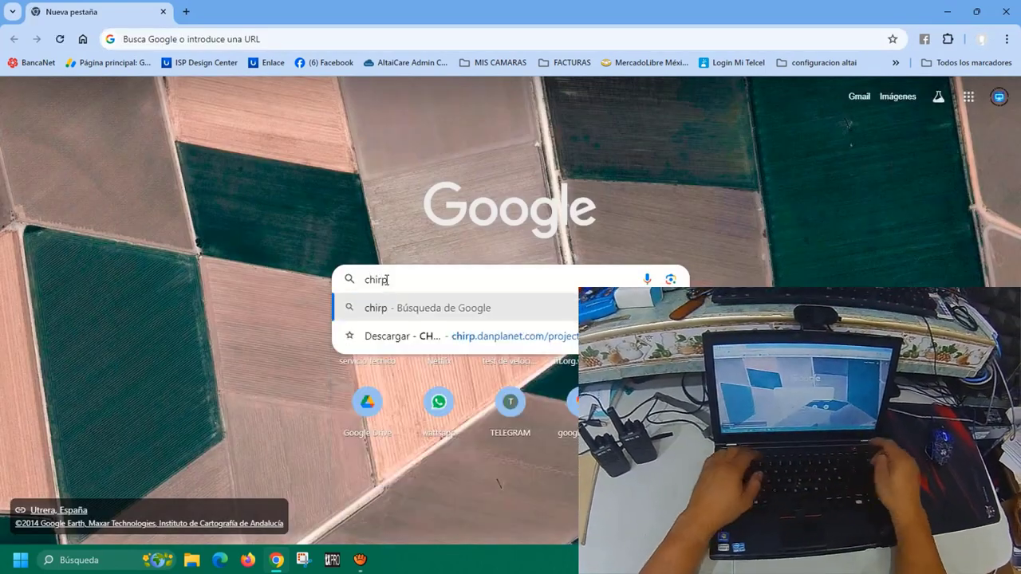
{"action": "key", "text": "Return"}
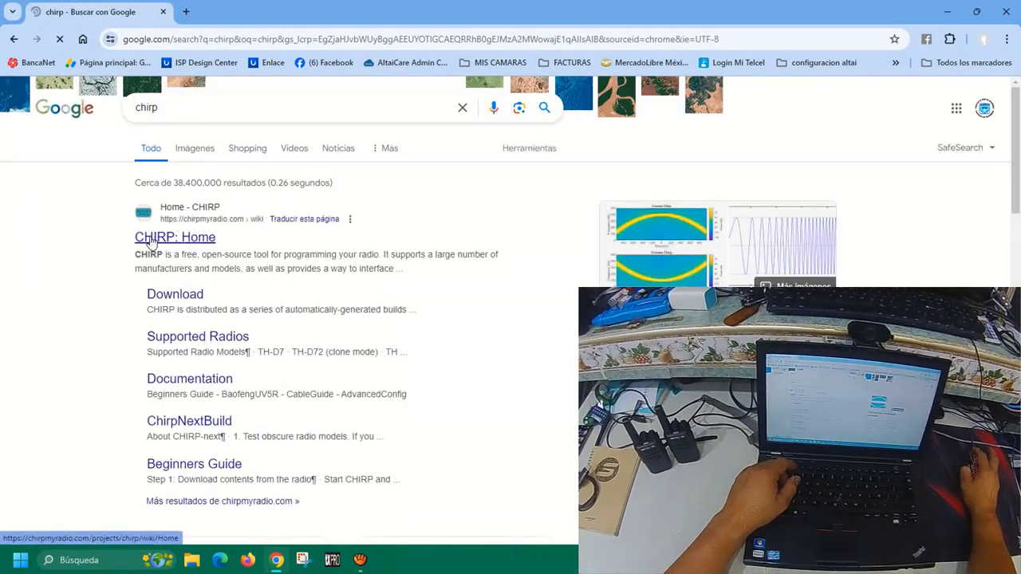
Go to CHIRP's download page, open the latest CHIRP-next build and download chirp-next-20240419-installer.exe.
{"action": "left_click", "coordinate": [643, 271]}
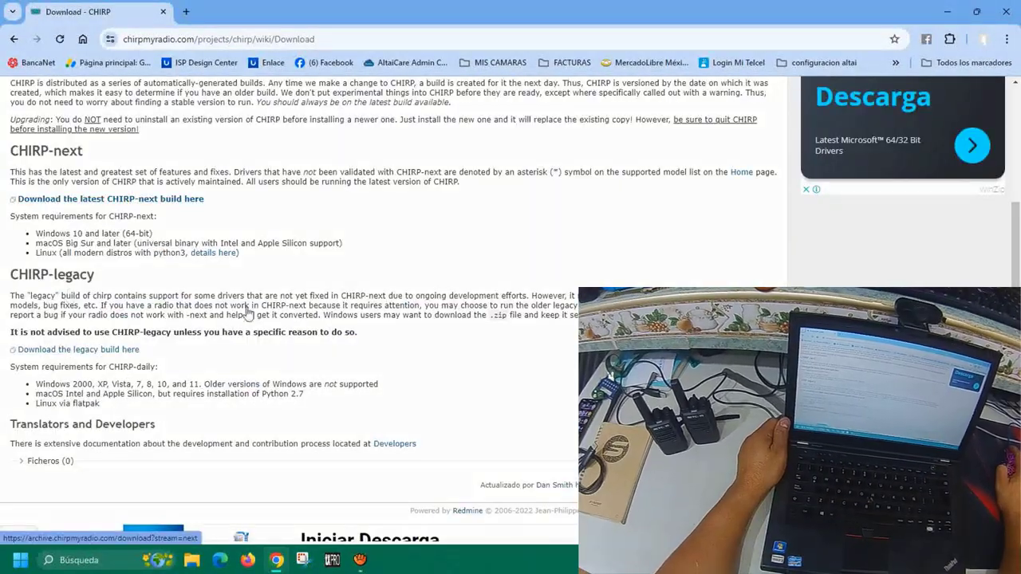
{"action": "left_click", "coordinate": [46, 199]}
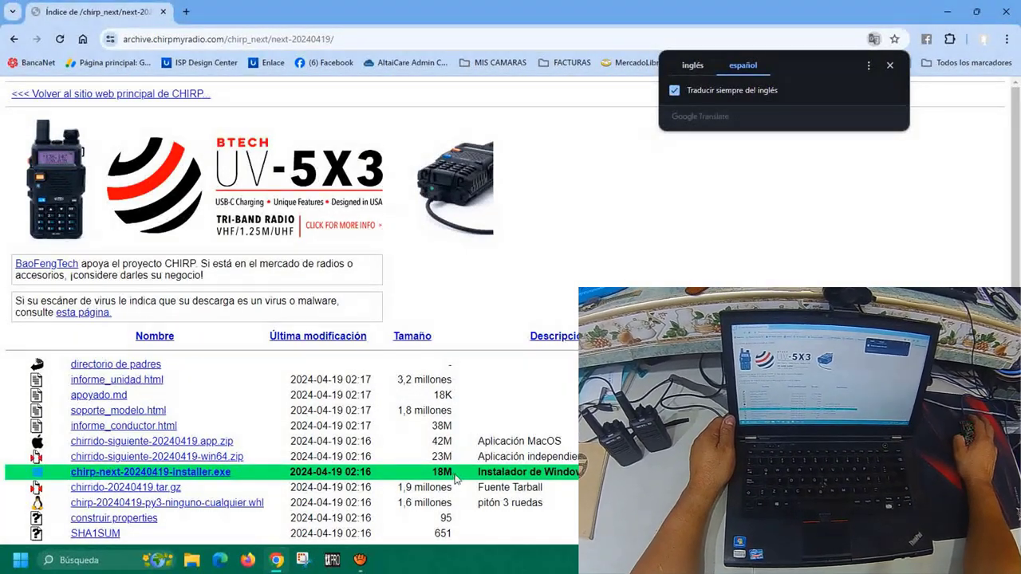
{"action": "left_click", "coordinate": [145, 474]}
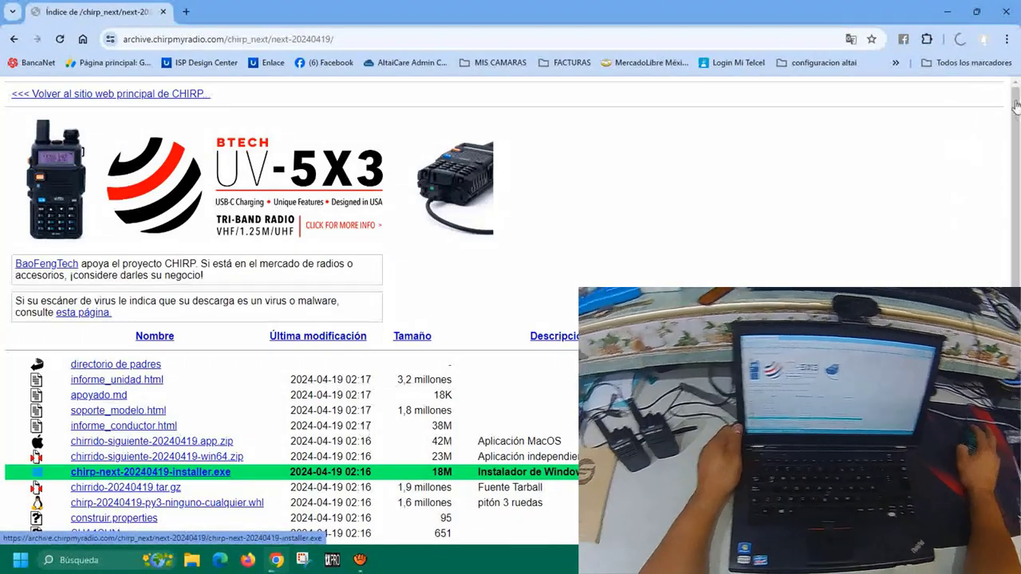
{"action": "scroll", "coordinate": [804, 268], "scroll_direction": "down", "scroll_amount": 1}
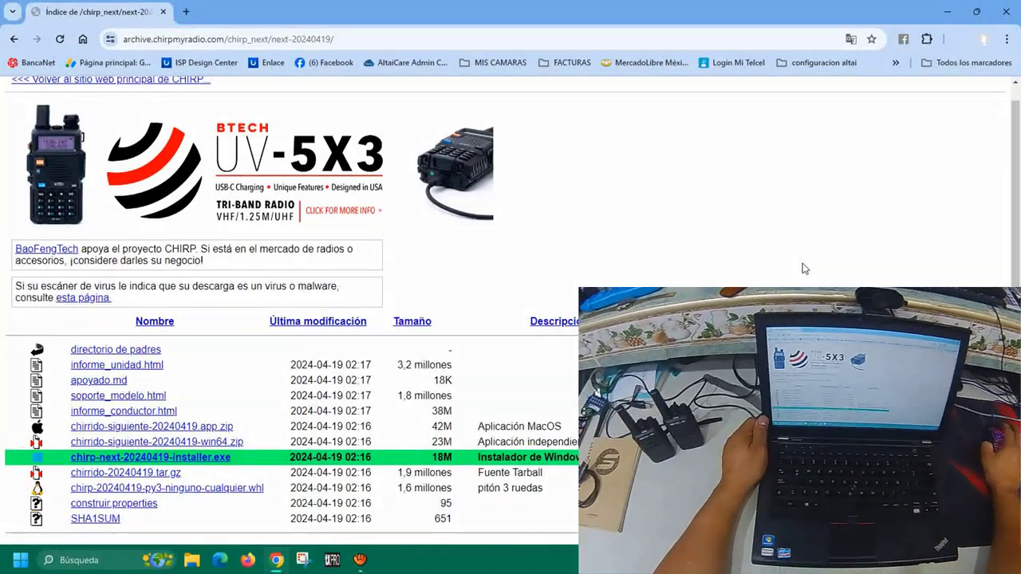
{"action": "scroll", "coordinate": [804, 269], "scroll_direction": "up", "scroll_amount": 1}
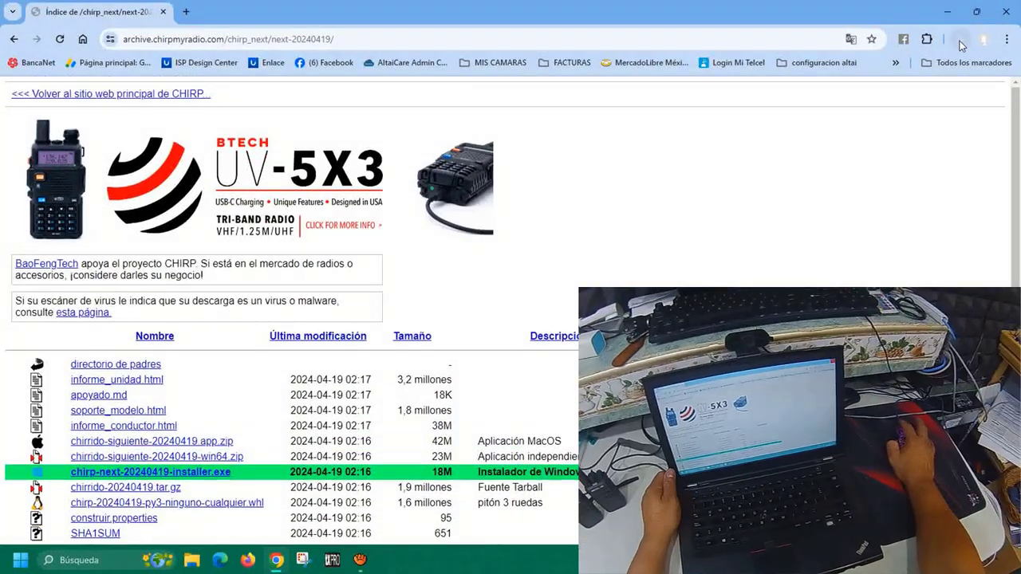
Check the recent downloads and show the chirp-next-20240419 installer in its Descargas folder.
{"action": "left_click", "coordinate": [961, 40]}
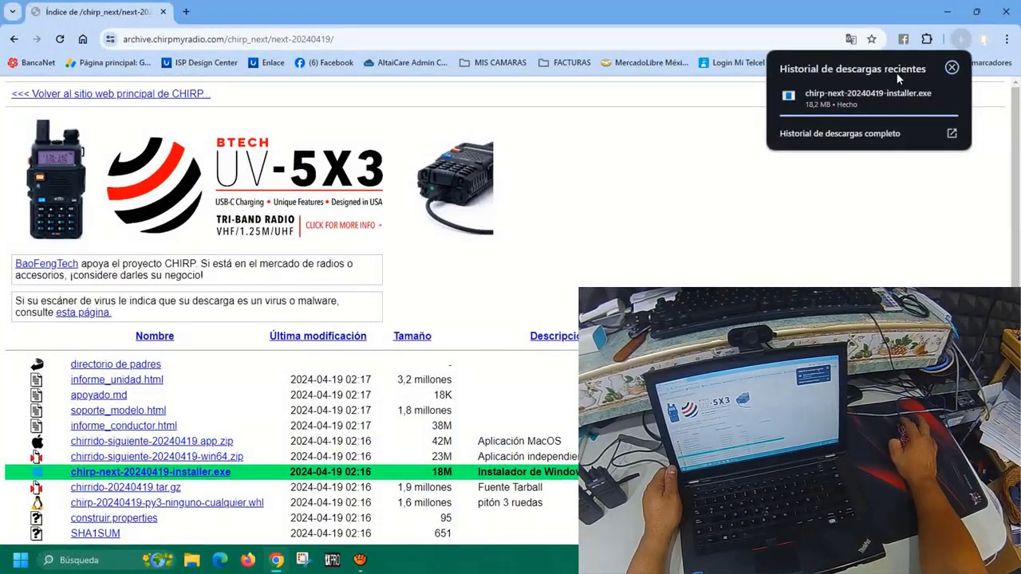
{"action": "mouse_move", "coordinate": [886, 119]}
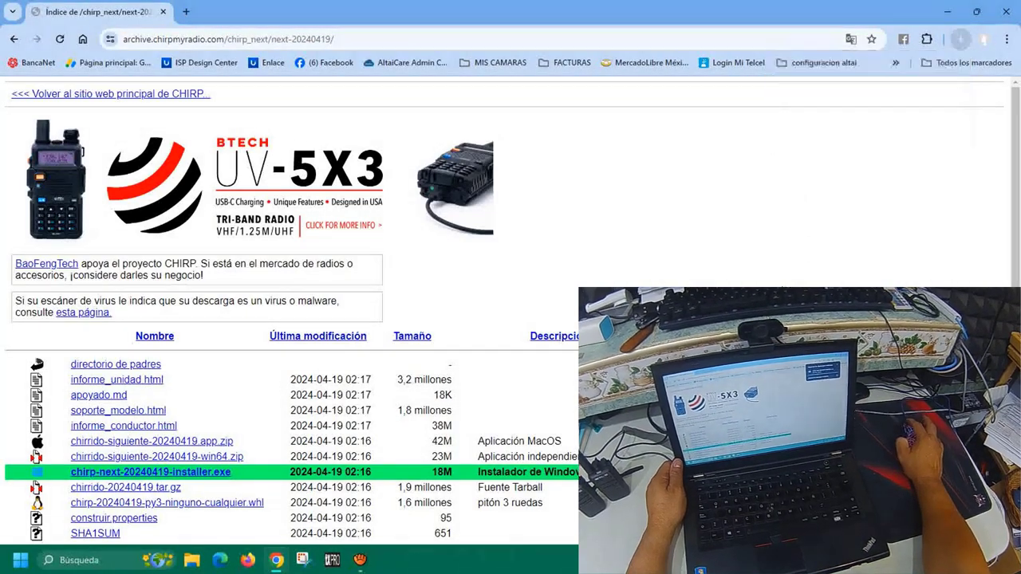
{"action": "left_click", "coordinate": [967, 37]}
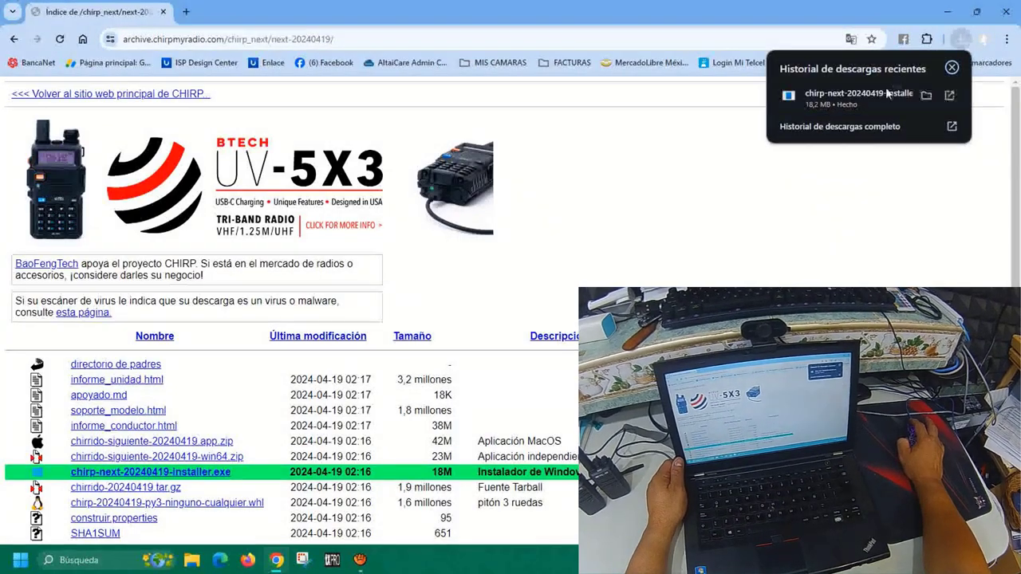
{"action": "left_click", "coordinate": [925, 96]}
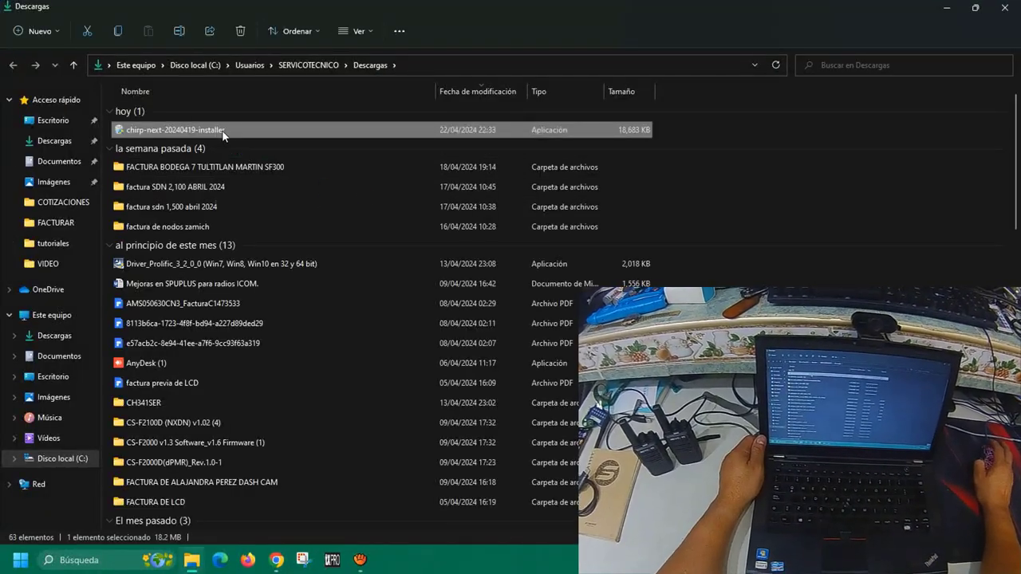
Move the CHIRP installer to the desktop, clear the open windows away and place its icon in an empty desktop area.
{"action": "right_click", "coordinate": [221, 130]}
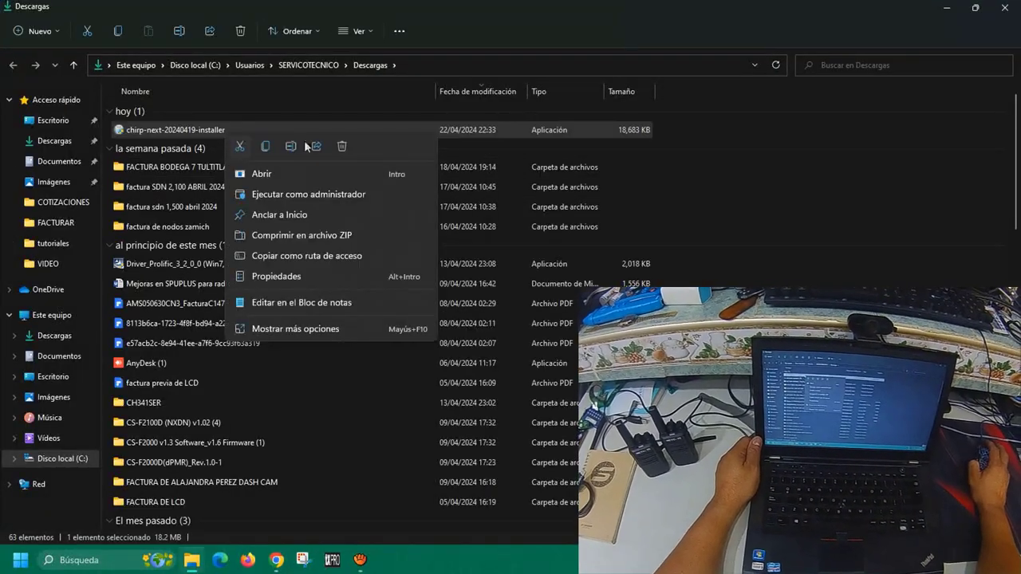
{"action": "left_click", "coordinate": [141, 135]}
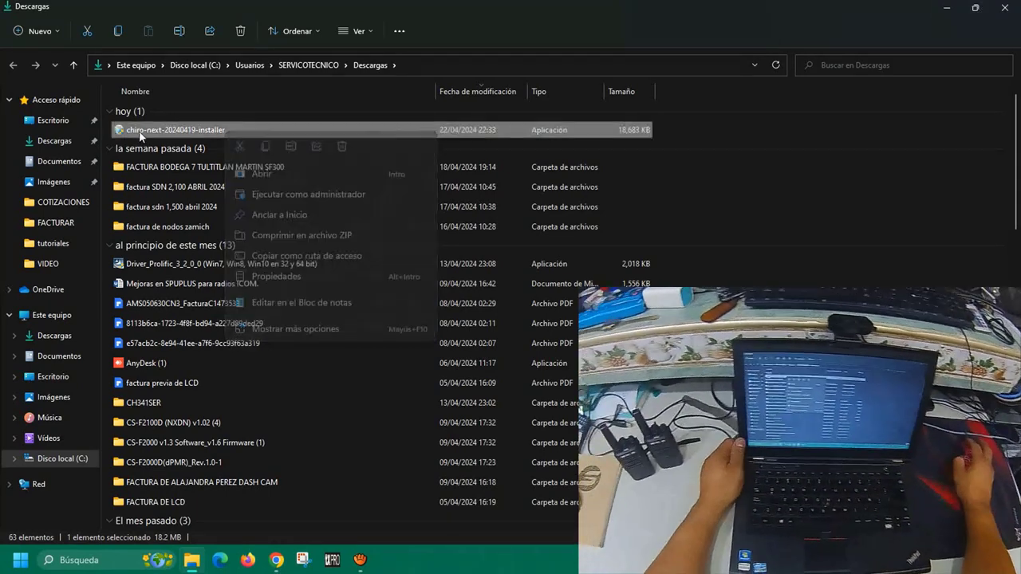
{"action": "left_click_drag", "start_coordinate": [141, 135], "coordinate": [66, 121]}
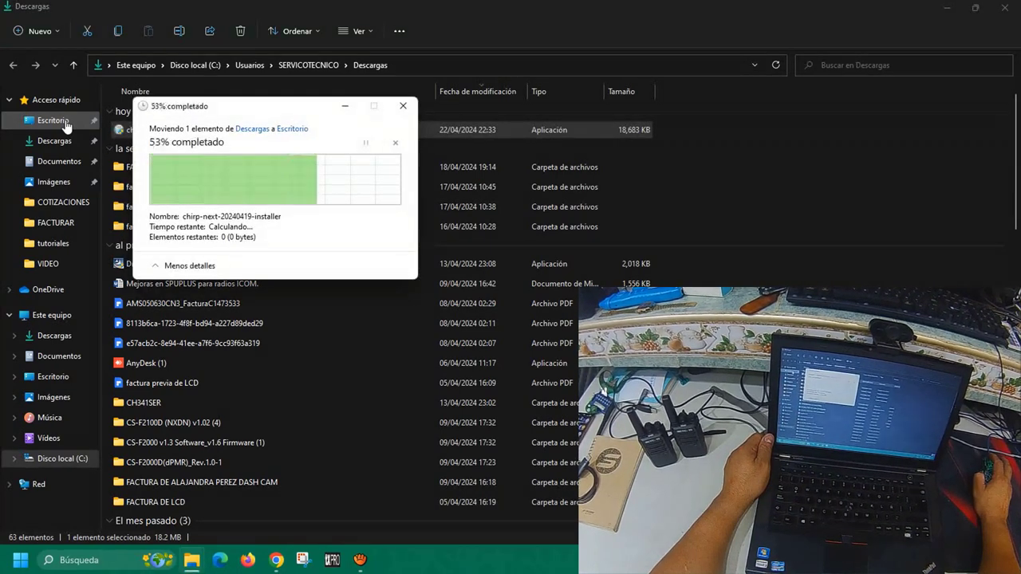
{"action": "left_click", "coordinate": [1002, 10]}
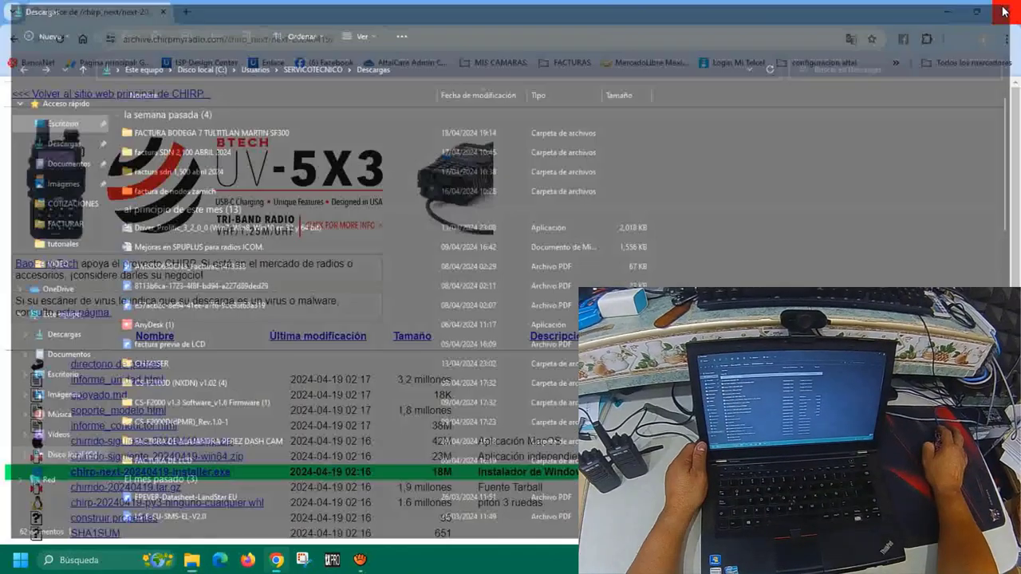
{"action": "left_click", "coordinate": [942, 11]}
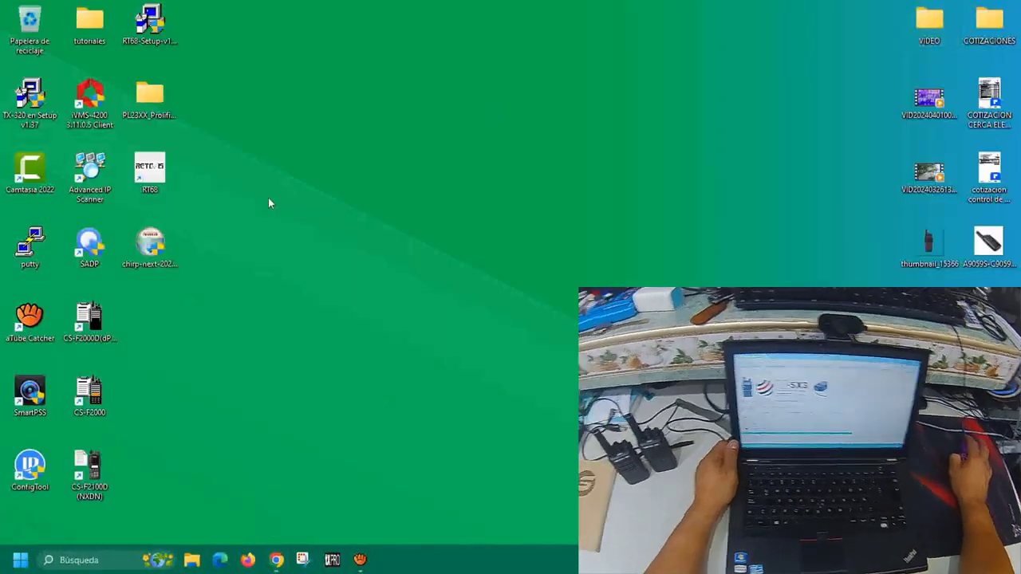
{"action": "left_click_drag", "start_coordinate": [175, 250], "coordinate": [411, 107]}
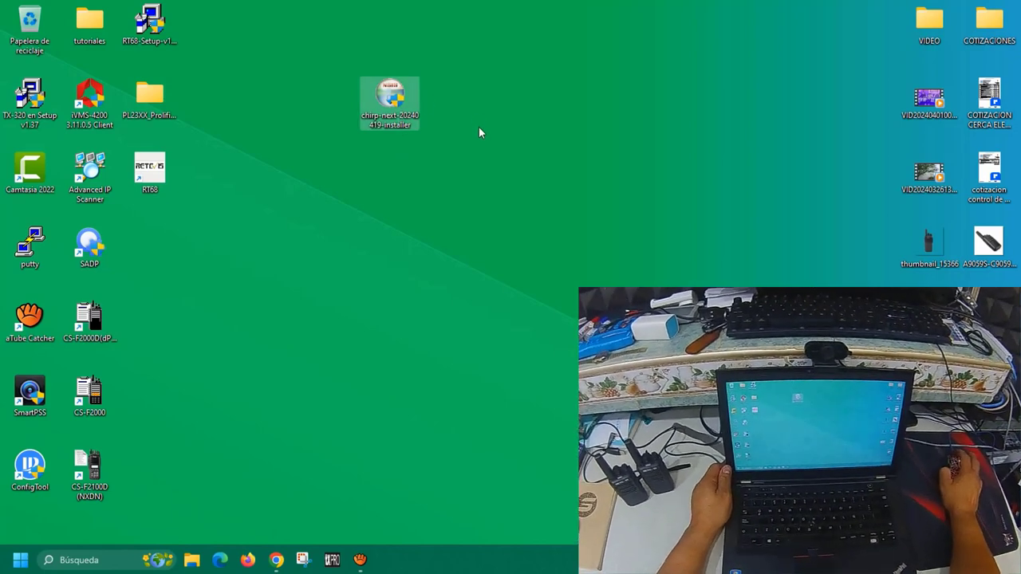
Run the CHIRP installer as administrator, accept the license agreement and complete the installation with Run CHIRP enabled.
{"action": "right_click", "coordinate": [400, 101]}
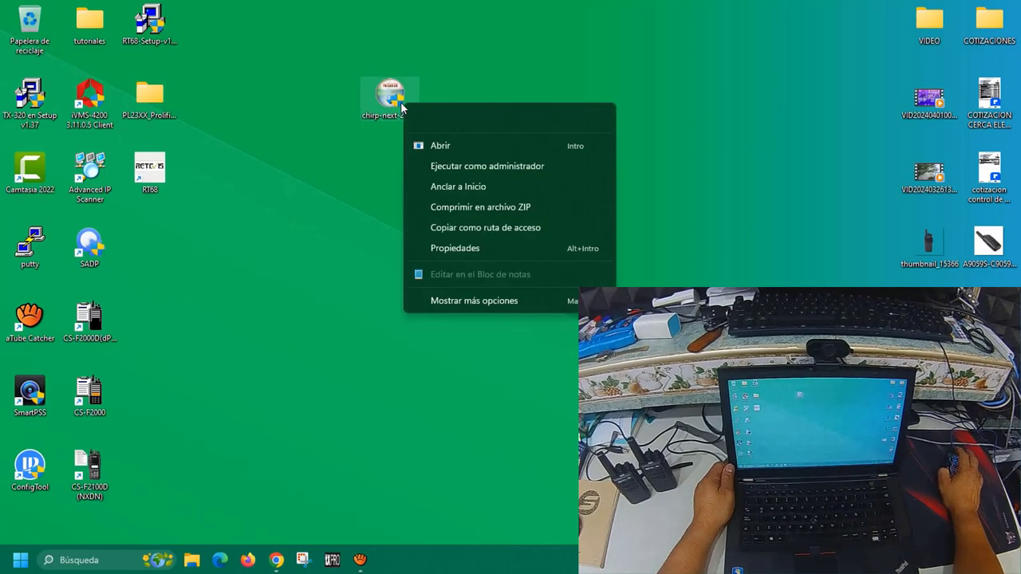
{"action": "left_click", "coordinate": [492, 167]}
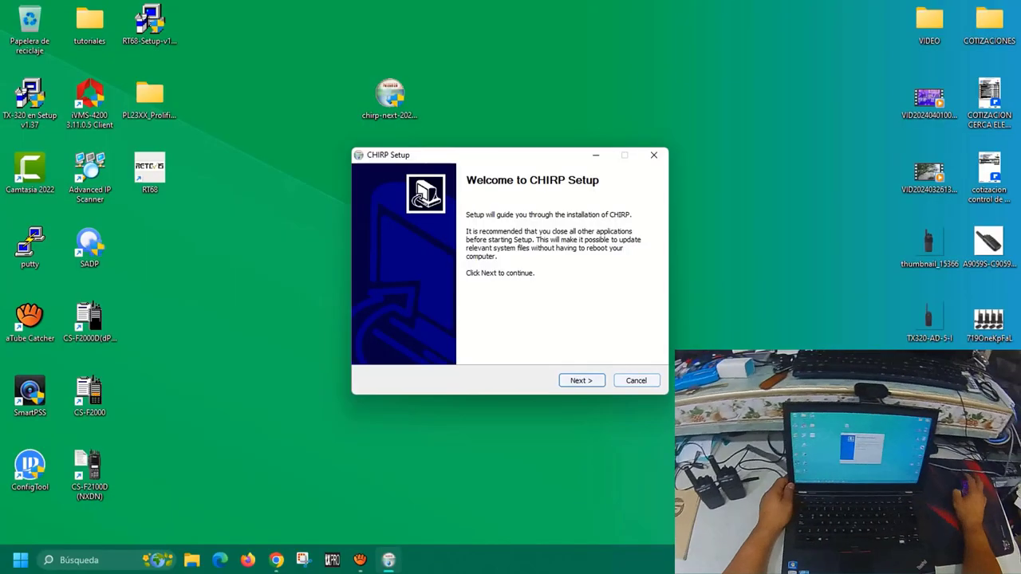
{"action": "key", "text": "Return"}
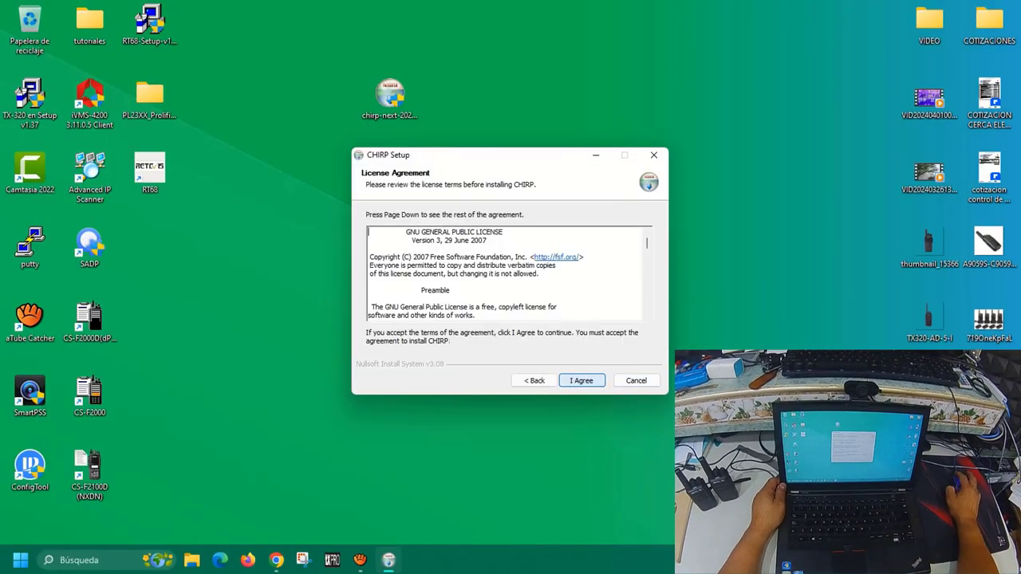
{"action": "key", "text": "Return"}
{"action": "key", "text": "Return"}
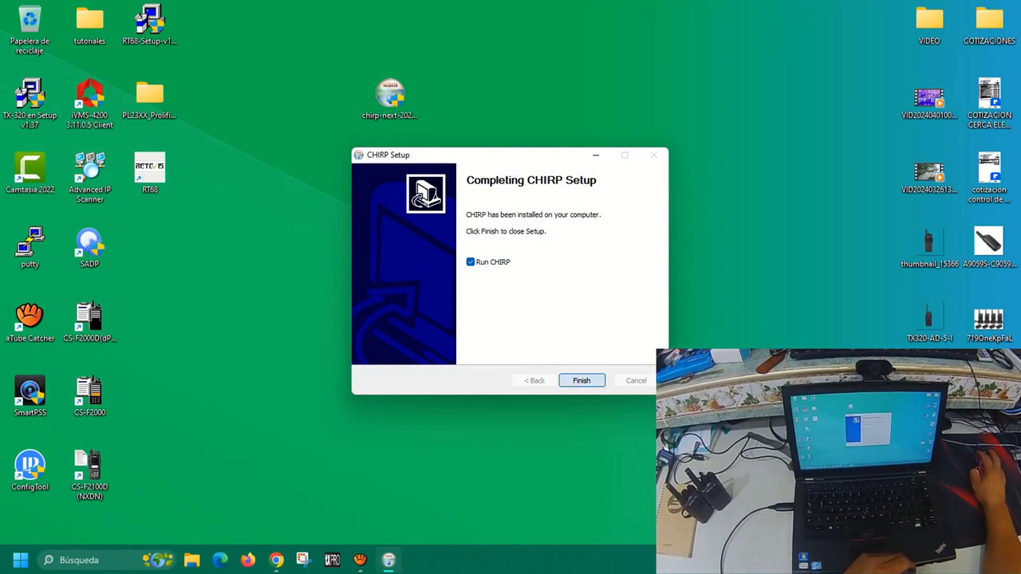
{"action": "left_click", "coordinate": [586, 380]}
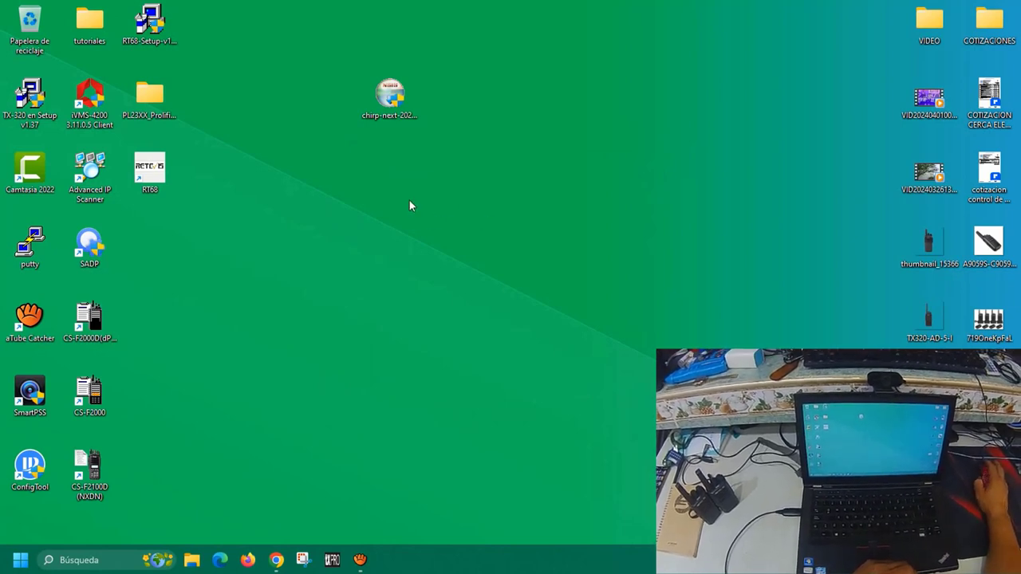
Place the CHIRP installer icon beside the RT68 setup file on the desktop and minimize the CHIRP window.
{"action": "left_click_drag", "start_coordinate": [390, 95], "coordinate": [207, 31]}
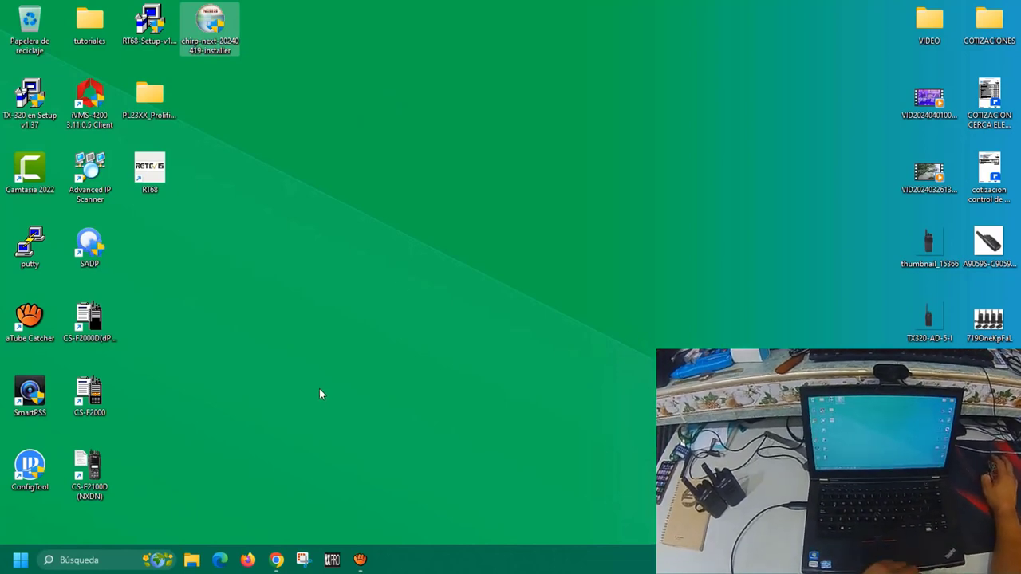
{"action": "key", "text": "Return"}
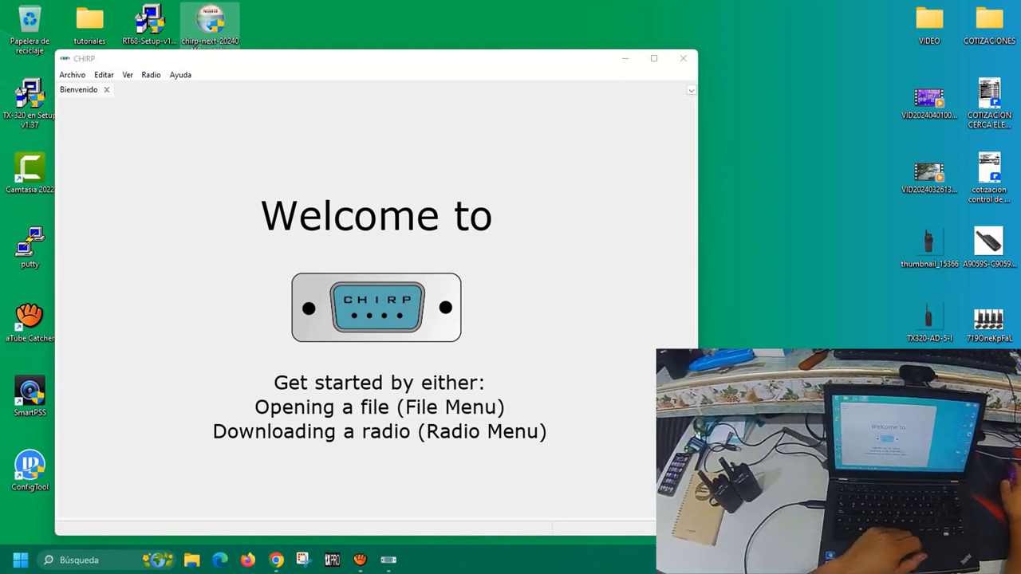
{"action": "key", "text": "alt+r"}
{"action": "key", "text": "Right"}
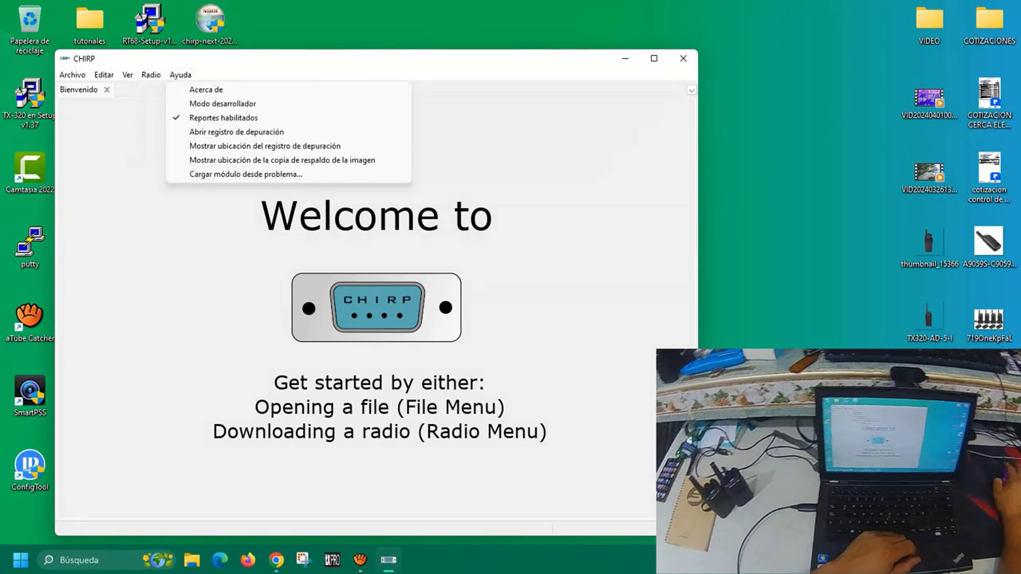
{"action": "left_click", "coordinate": [624, 58]}
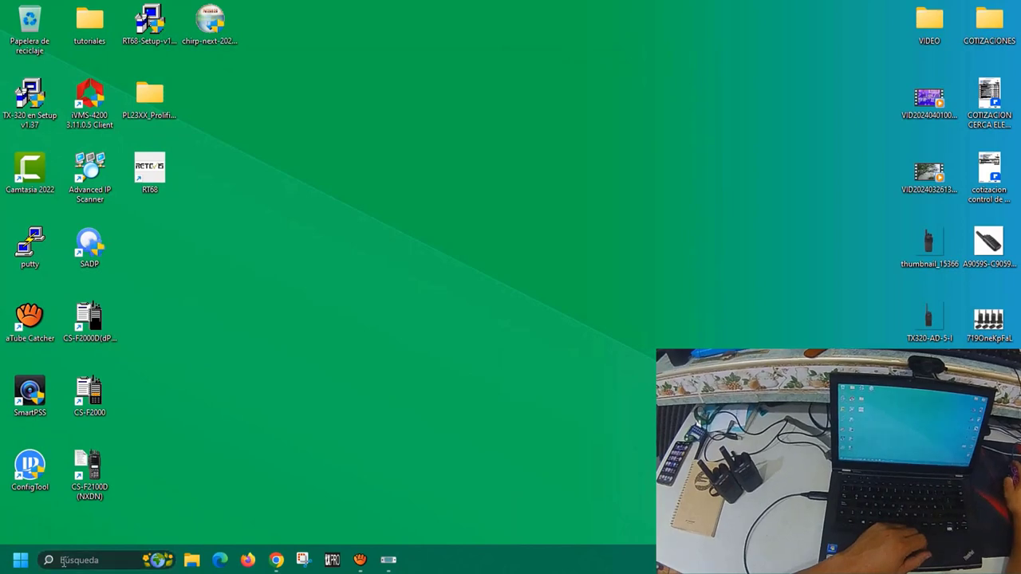
Open Device Manager from the Windows Control Panel and expand the Puertos (COM y LPT) category.
{"action": "left_click", "coordinate": [62, 561]}
{"action": "type", "text": "p"}
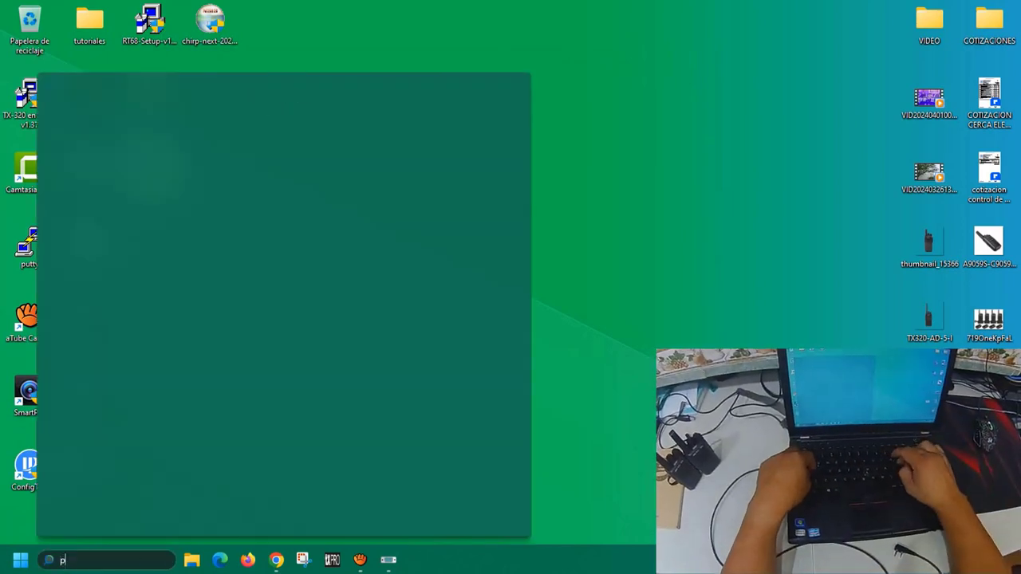
{"action": "type", "text": "anel"}
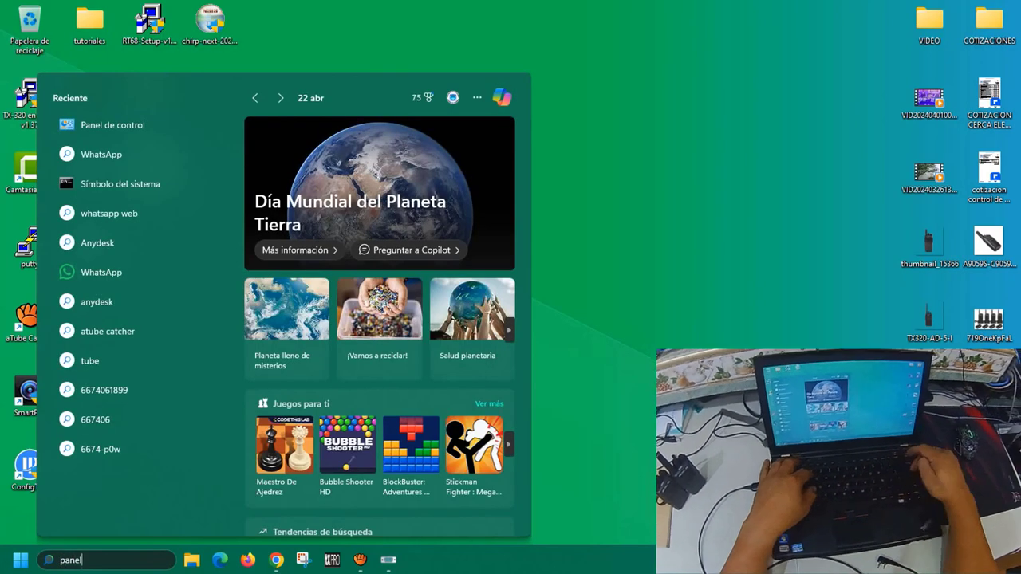
{"action": "key", "text": "Return"}
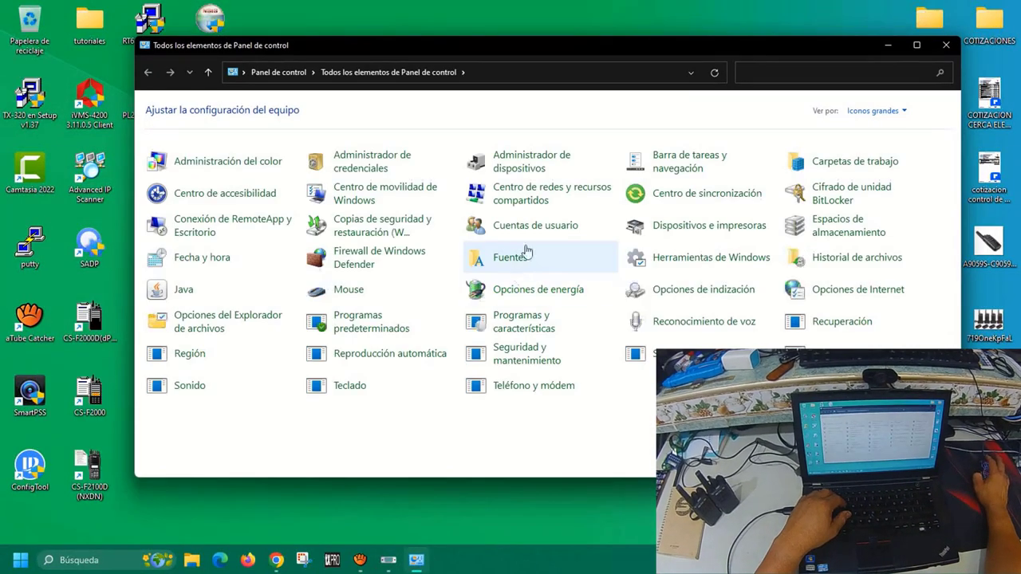
{"action": "left_click", "coordinate": [514, 162]}
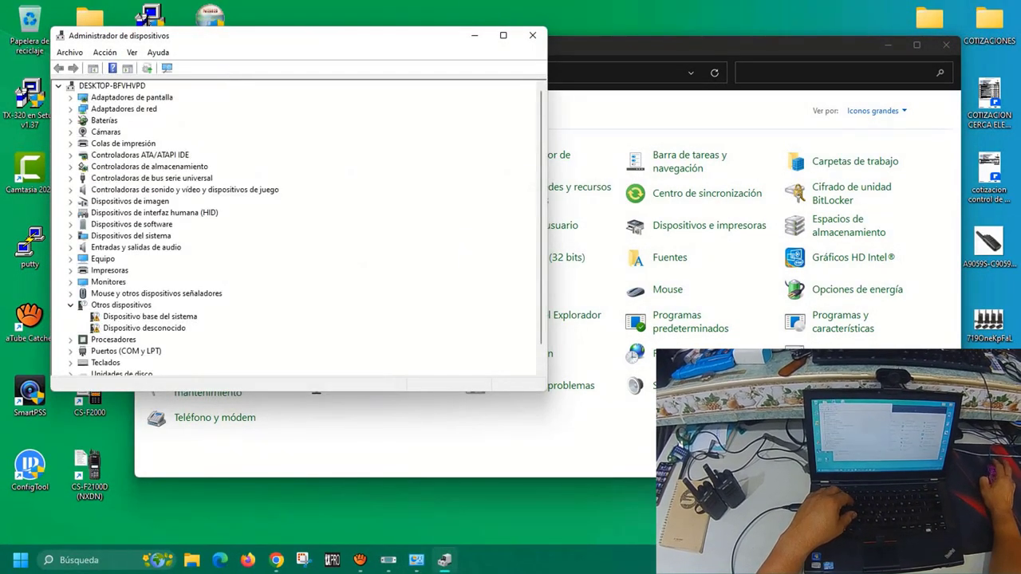
{"action": "left_click", "coordinate": [70, 351]}
{"action": "scroll", "coordinate": [304, 229], "scroll_direction": "down", "scroll_amount": 2}
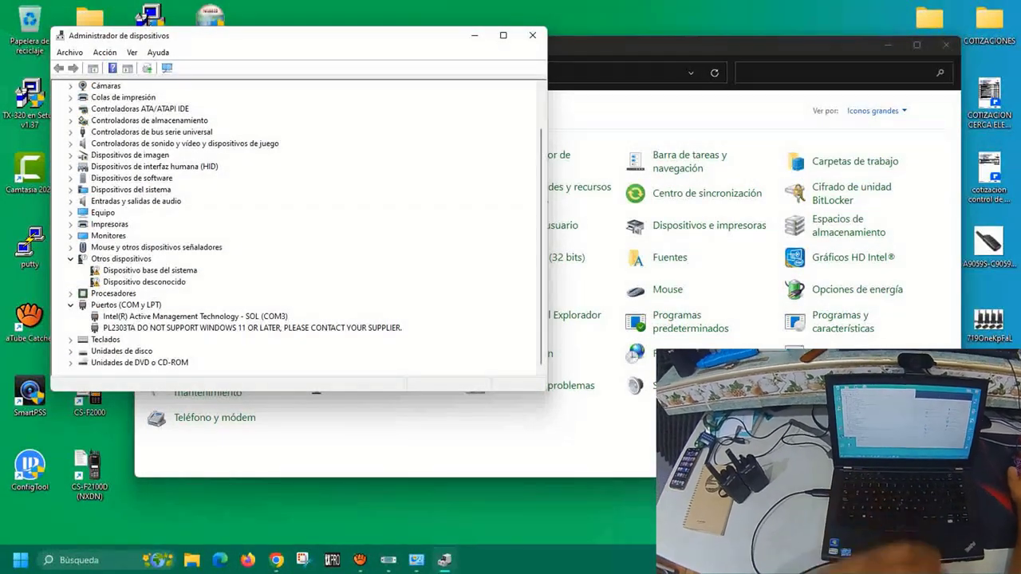
Uninstall the PL2303TA port device together with its driver, and close Device Manager and Control Panel.
{"action": "left_click", "coordinate": [200, 328]}
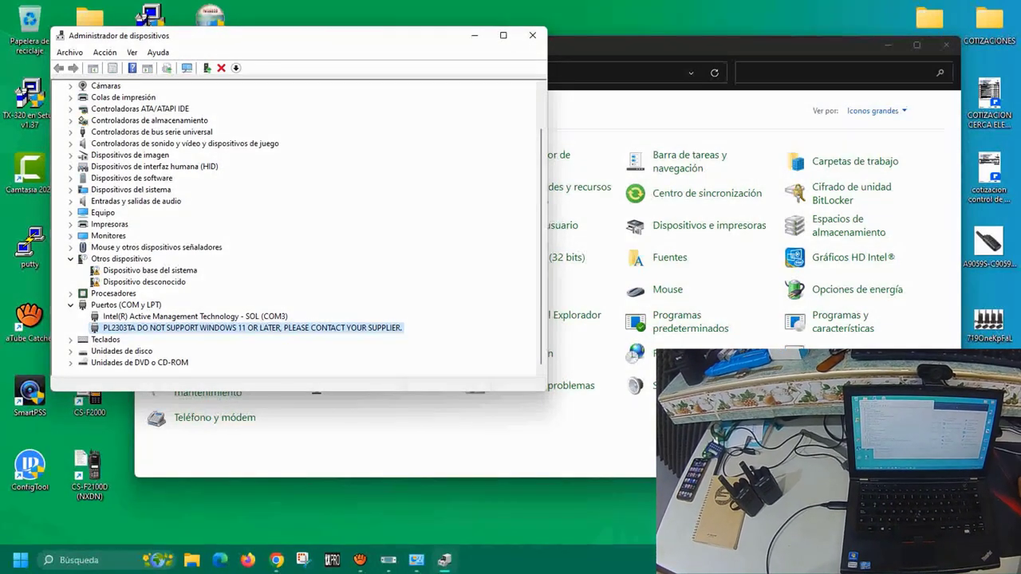
{"action": "right_click", "coordinate": [188, 329]}
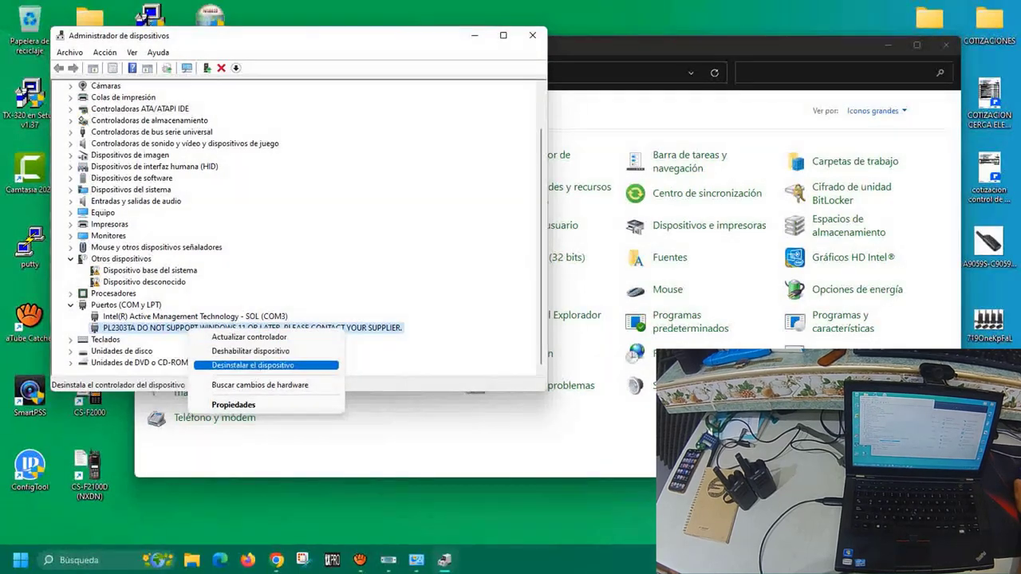
{"action": "left_click", "coordinate": [253, 364]}
{"action": "left_click", "coordinate": [414, 278]}
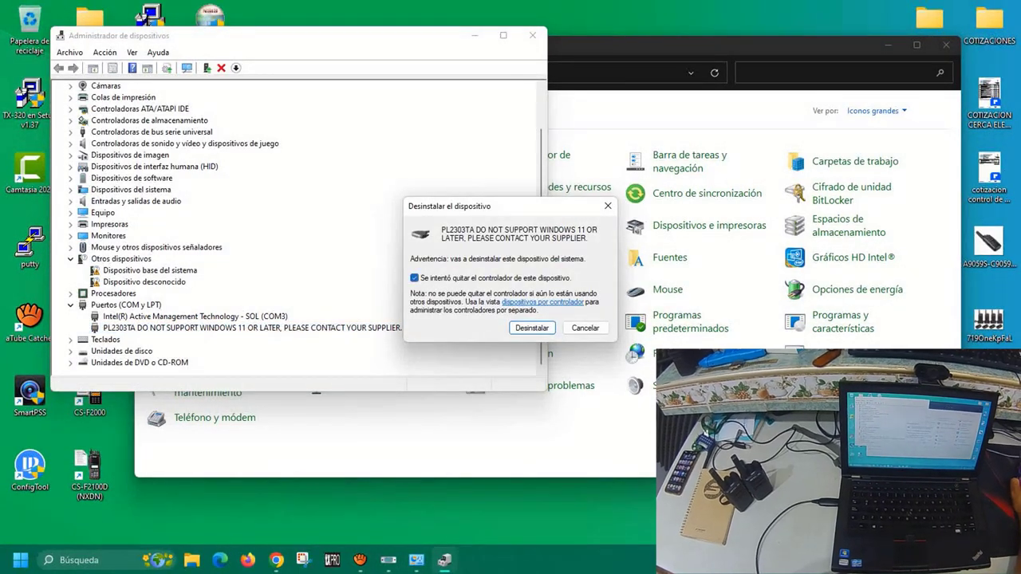
{"action": "key", "text": "Return"}
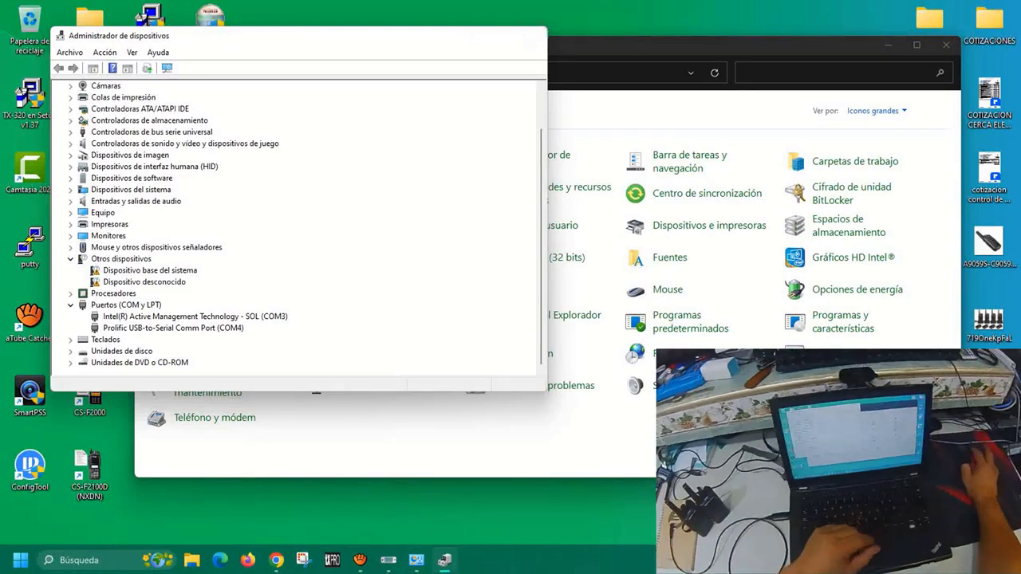
{"action": "left_click", "coordinate": [532, 35]}
{"action": "left_click", "coordinate": [946, 45]}
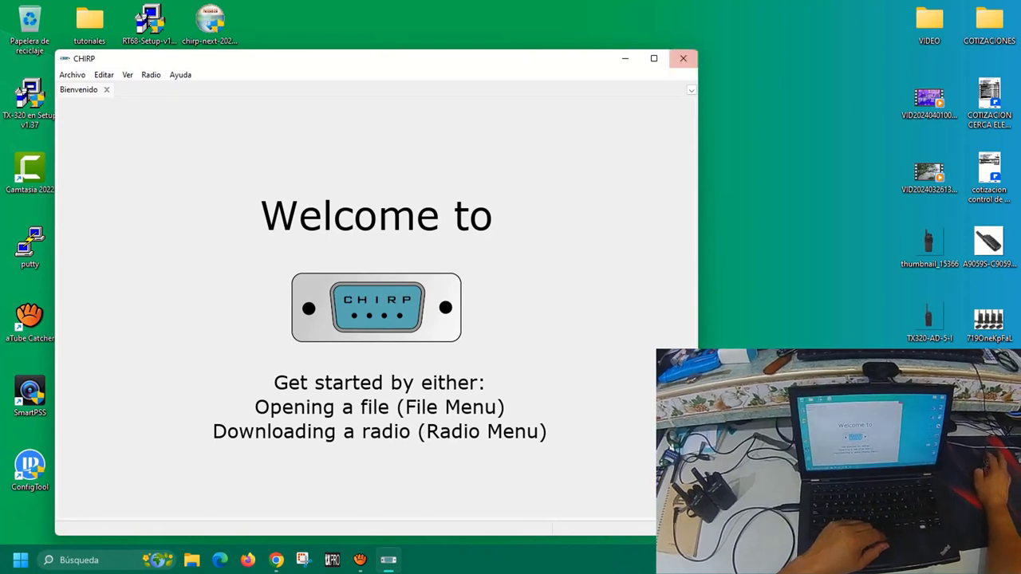
{"action": "left_click", "coordinate": [151, 75]}
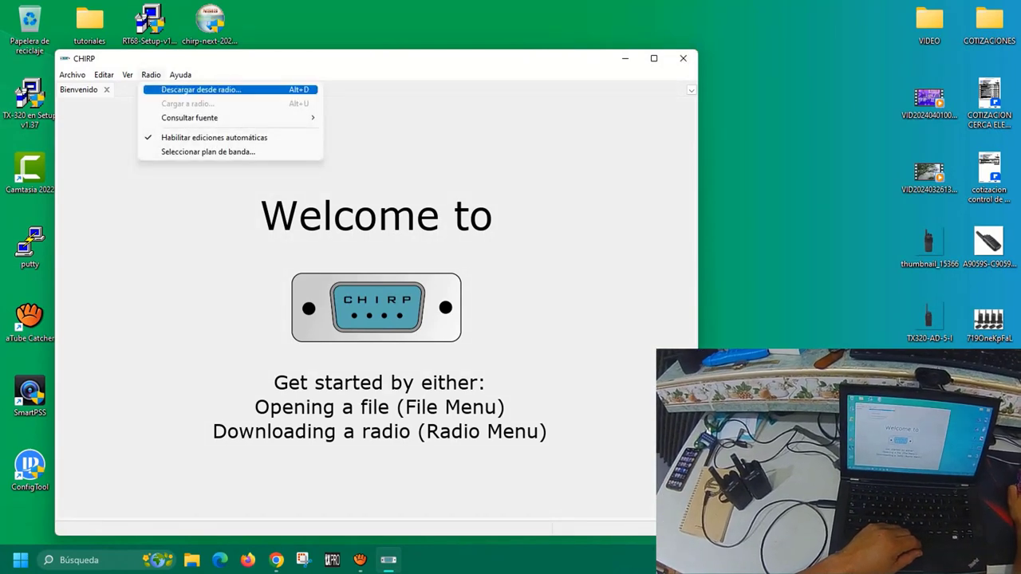
{"action": "mouse_move", "coordinate": [126, 75]}
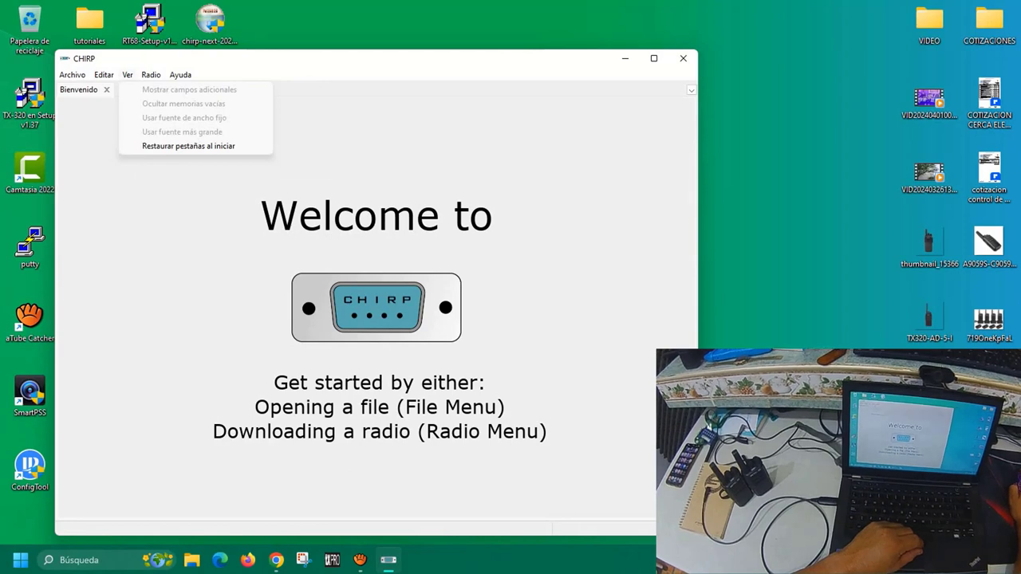
{"action": "key", "text": "Left"}
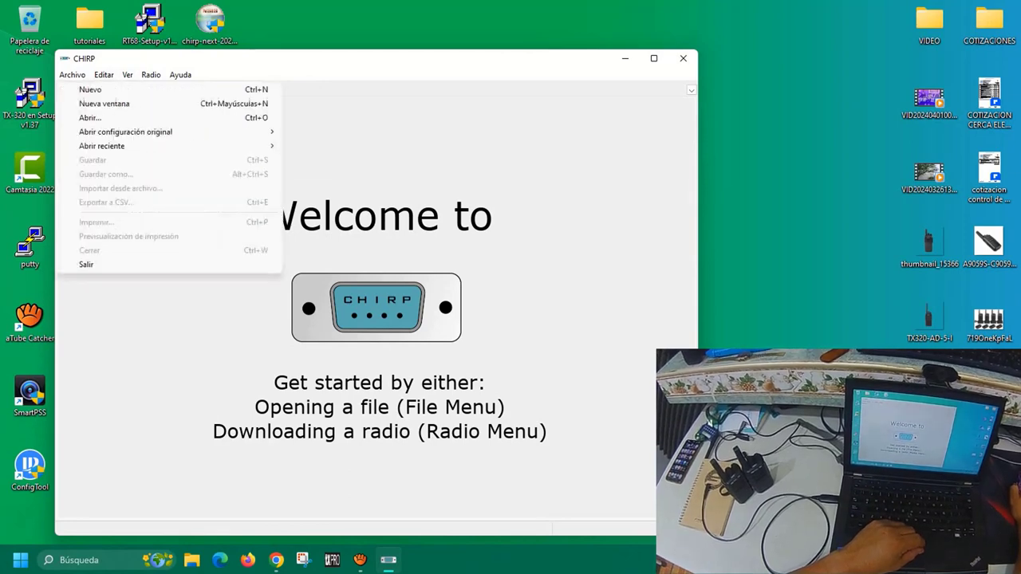
{"action": "key", "text": "Right"}
{"action": "key", "text": "Right"}
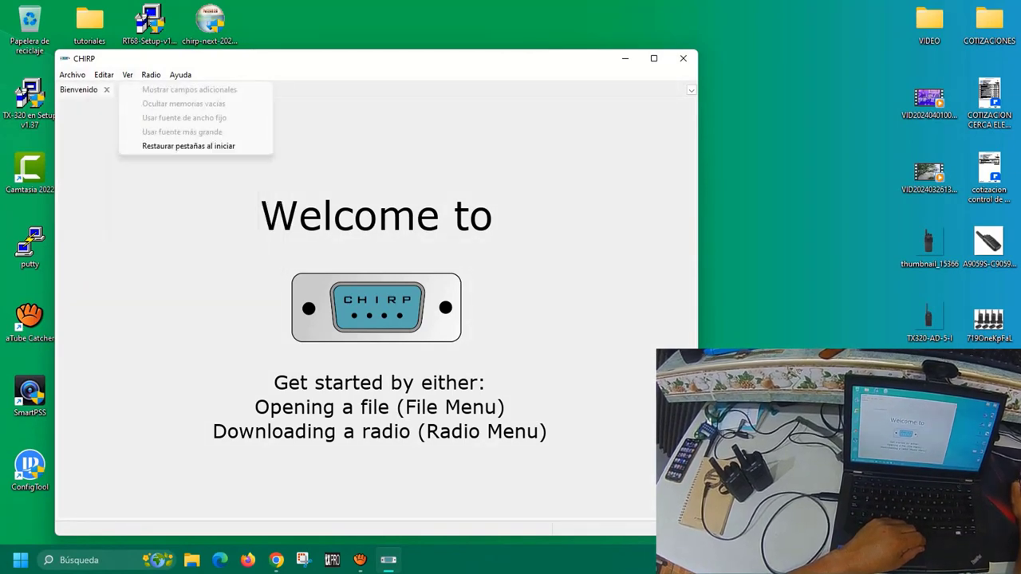
{"action": "key", "text": "Right"}
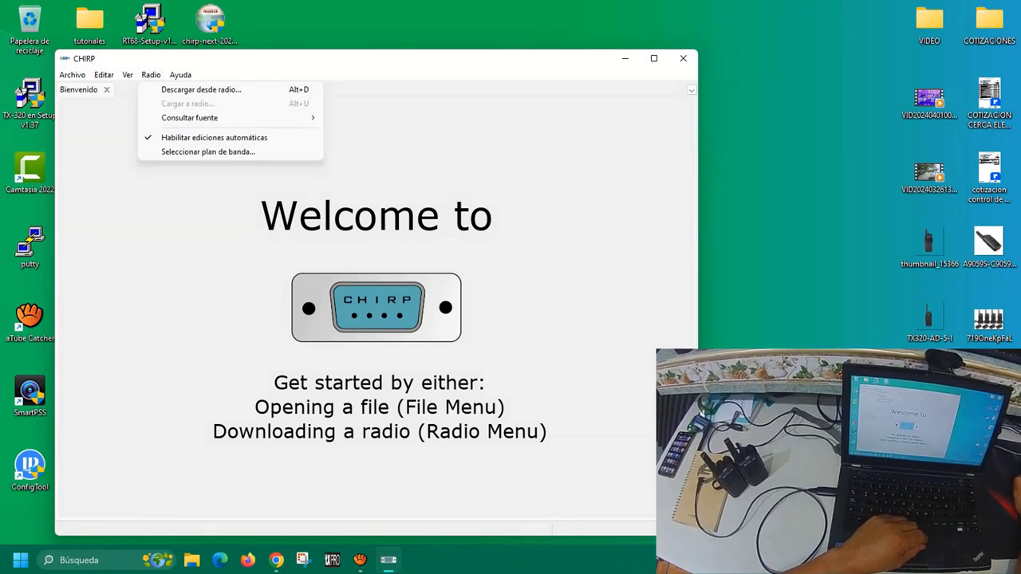
{"action": "key", "text": "Down"}
{"action": "key", "text": "Down"}
{"action": "key", "text": "Right"}
{"action": "key", "text": "Up"}
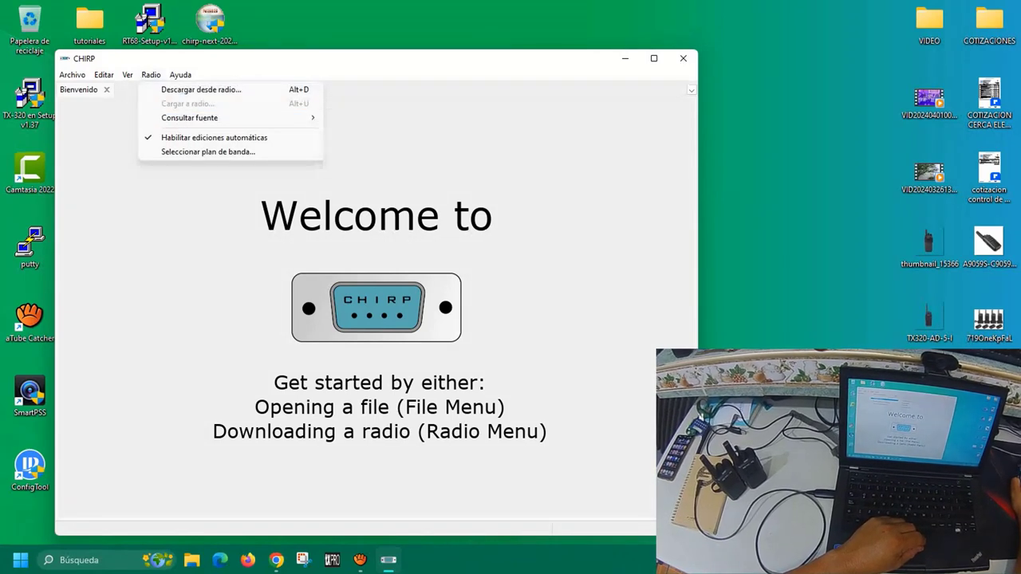
{"action": "key", "text": "Right"}
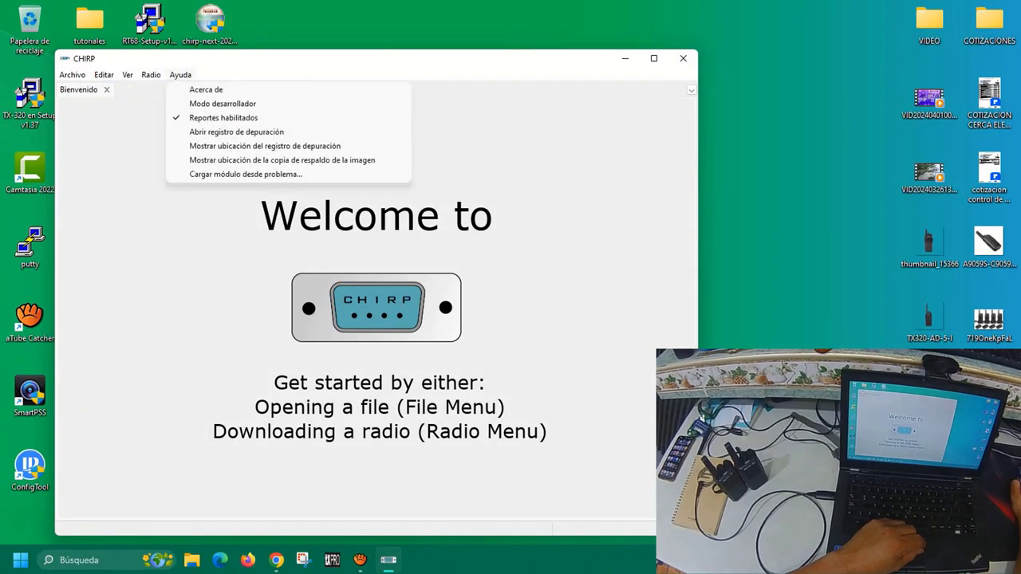
{"action": "key", "text": "Left"}
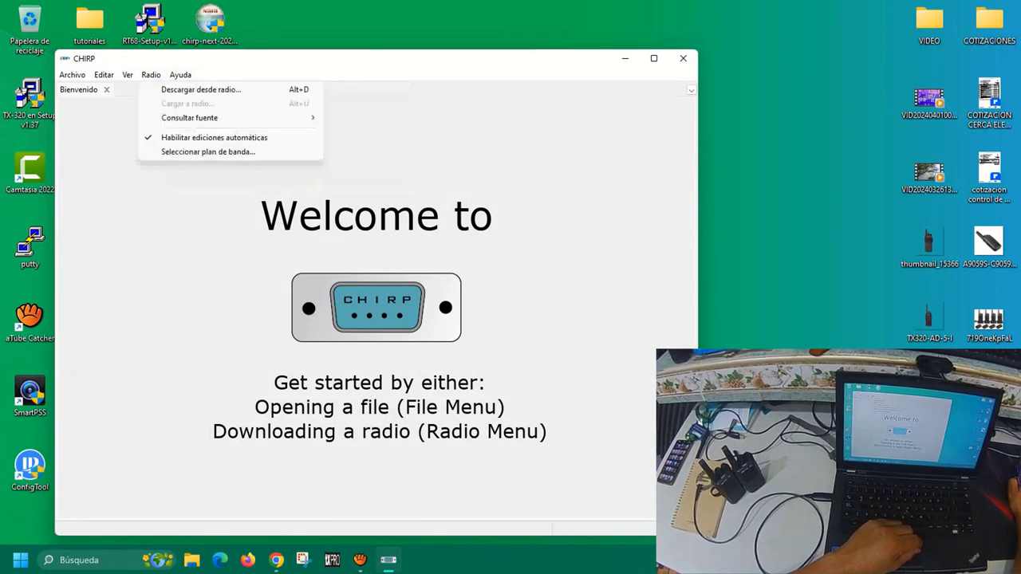
{"action": "key", "text": "Left"}
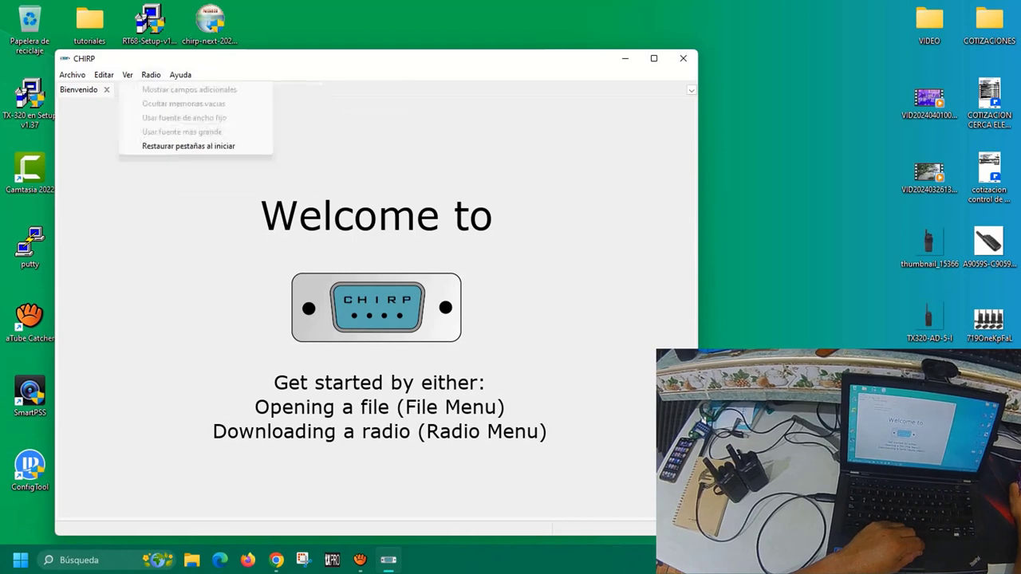
Start a download from the radio and set the port to COM4: Prolific USB-to-Serial Comm Port (COM4).
{"action": "key", "text": "Right"}
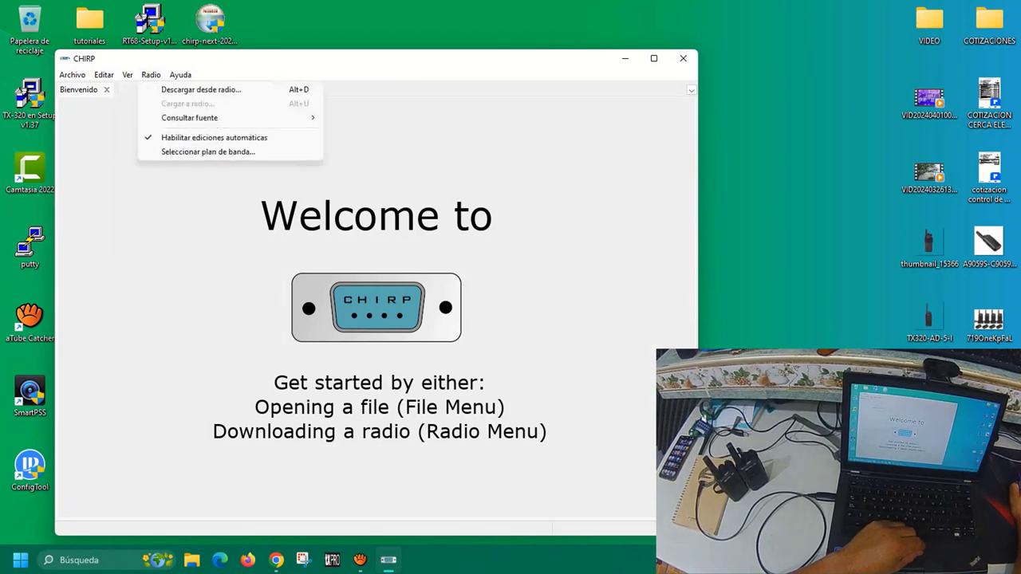
{"action": "key", "text": "Down"}
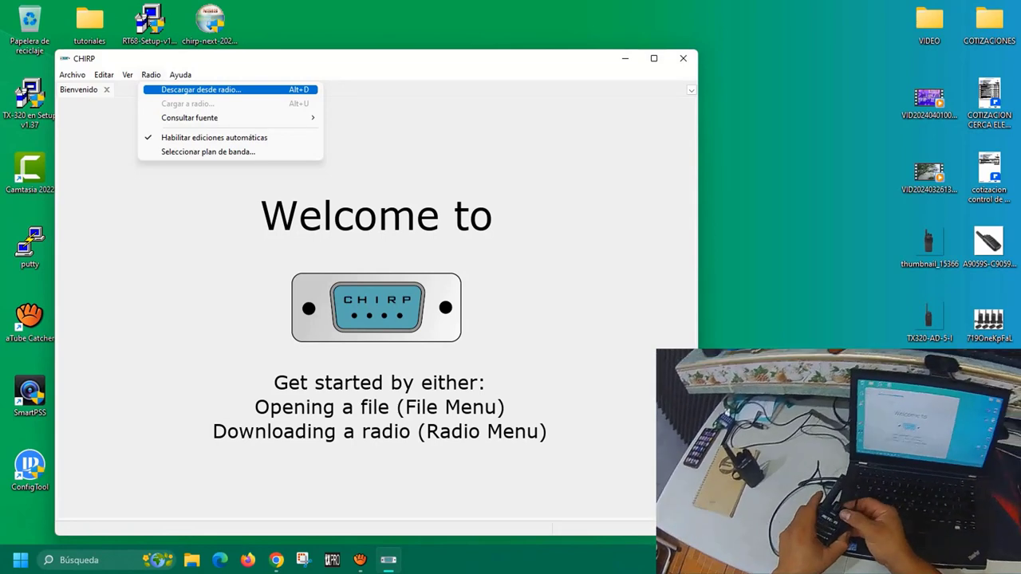
{"action": "key", "text": "Return"}
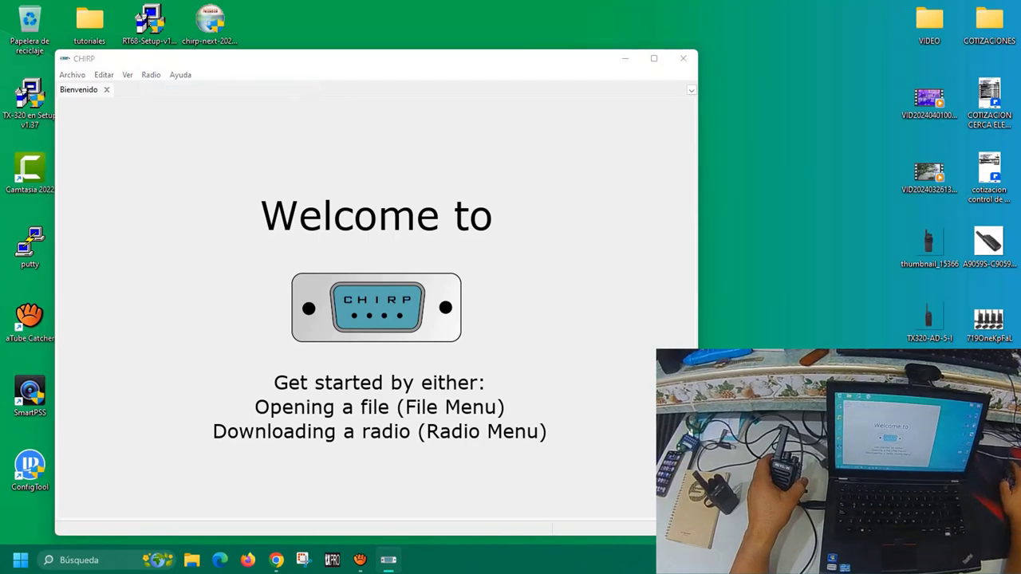
{"action": "key", "text": "alt+Down"}
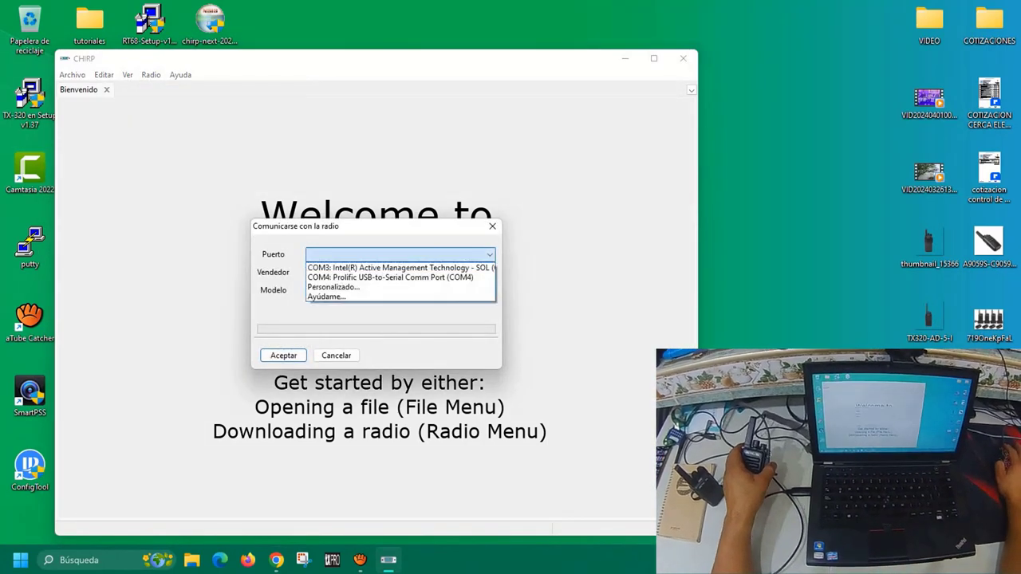
{"action": "key", "text": "Down"}
{"action": "key", "text": "Down"}
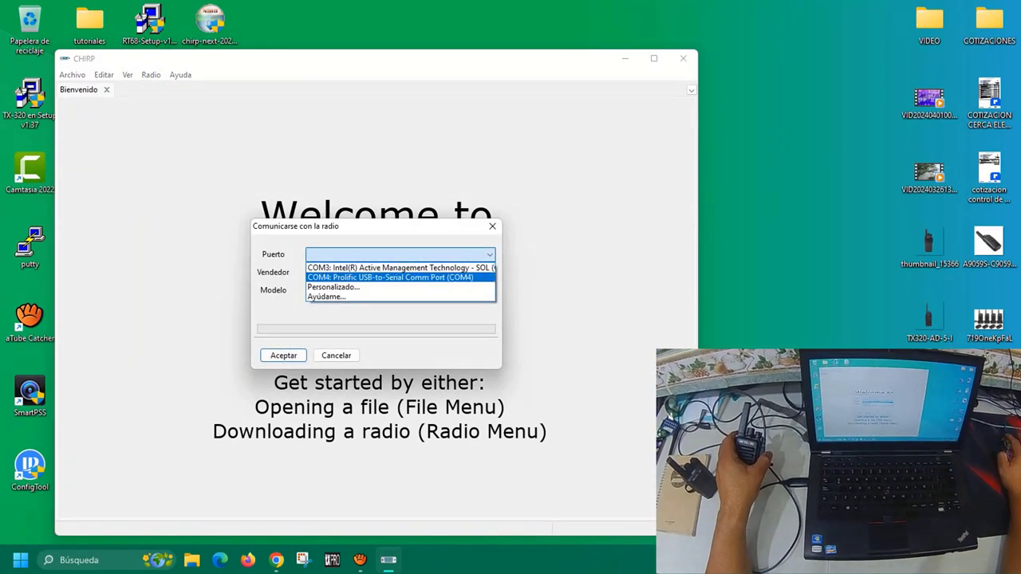
{"action": "key", "text": "Tab"}
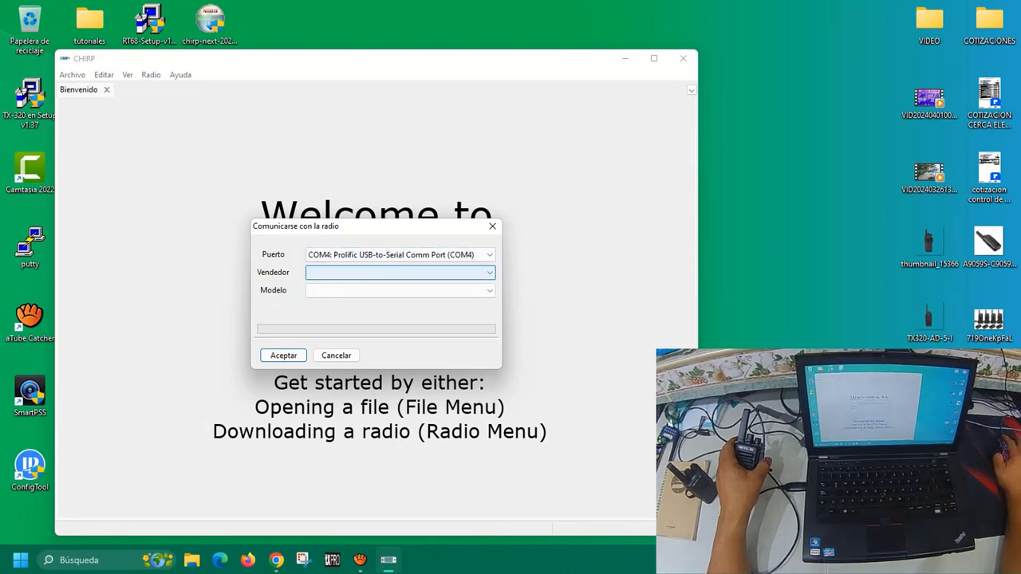
Set the radio vendor to Retevis for the download.
{"action": "key", "text": "alt+Down"}
{"action": "key", "text": "Escape"}
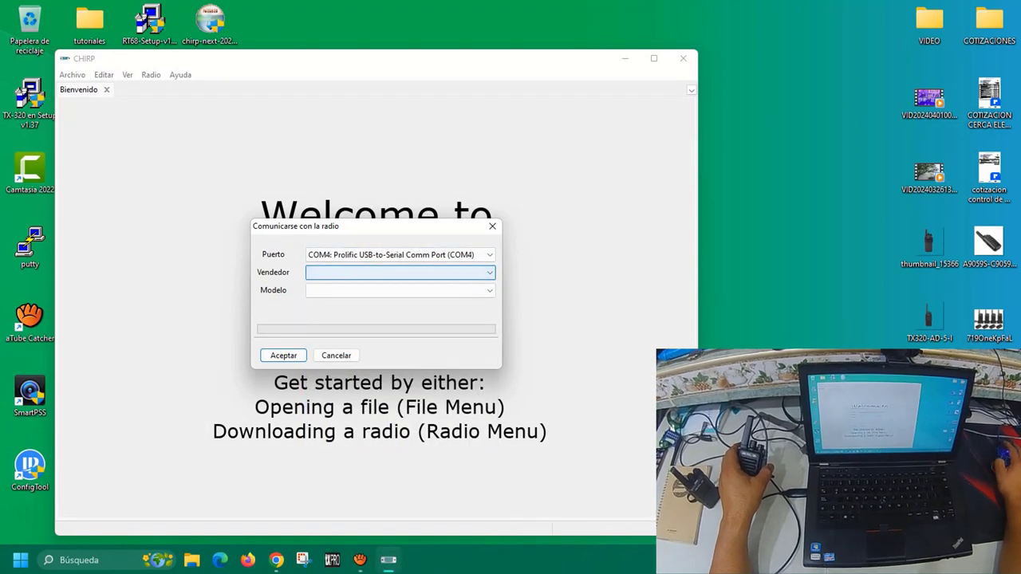
{"action": "key", "text": "shift+Tab"}
{"action": "key", "text": "shift+Tab"}
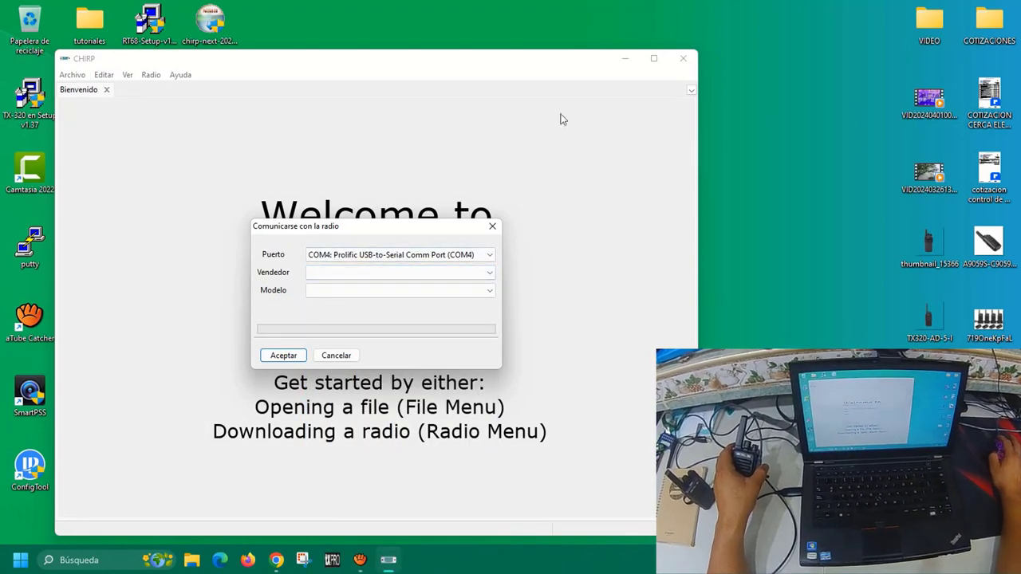
{"action": "key", "text": "Tab"}
{"action": "key", "text": "alt+Down"}
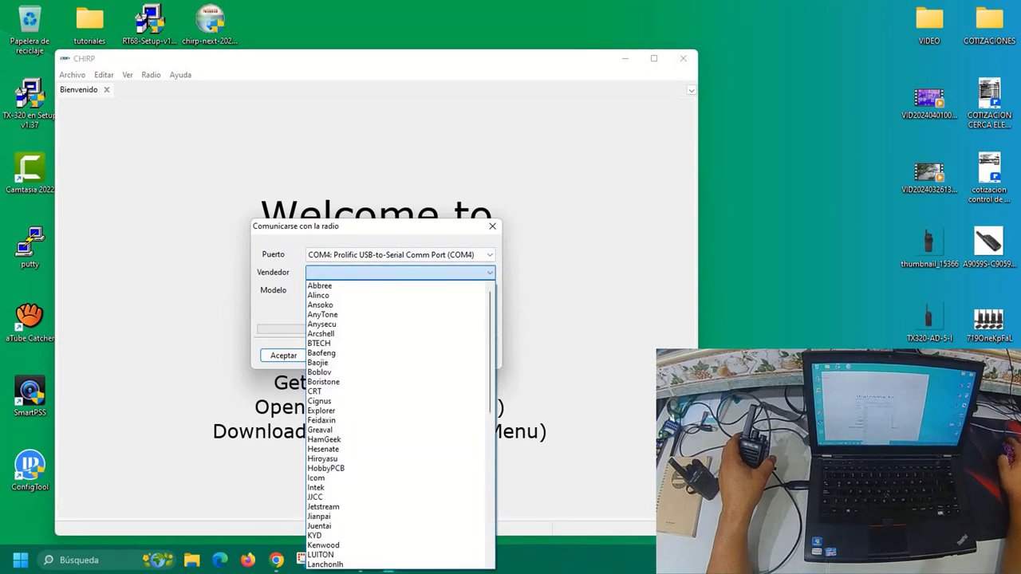
{"action": "key", "text": "Down"}
{"action": "key", "text": "Down"}
{"action": "key", "text": "Down"}
{"action": "key", "text": "Down"}
{"action": "key", "text": "Down"}
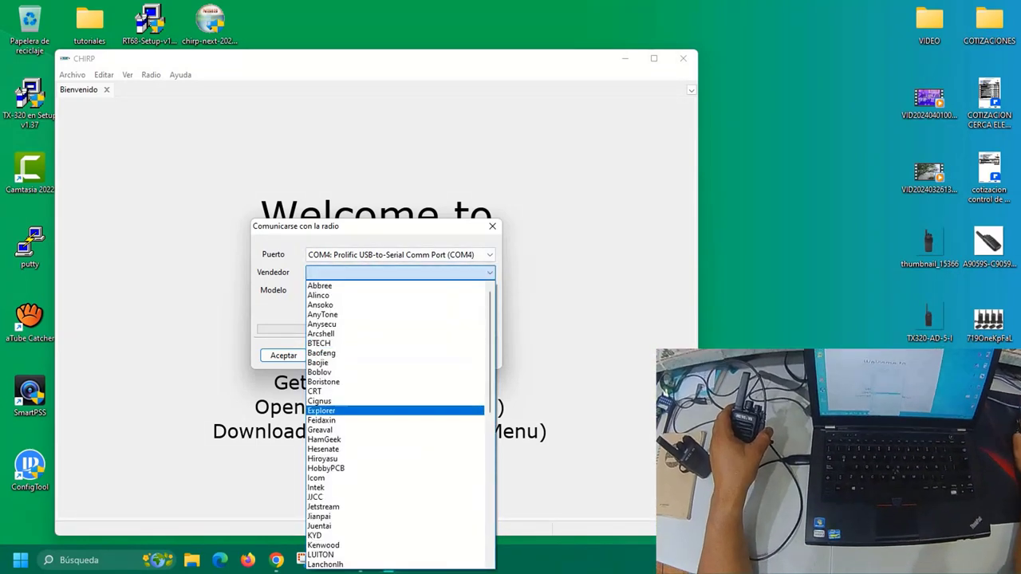
{"action": "scroll", "coordinate": [394, 408], "scroll_direction": "down", "scroll_amount": 1}
{"action": "scroll", "coordinate": [395, 425], "scroll_direction": "down", "scroll_amount": 5}
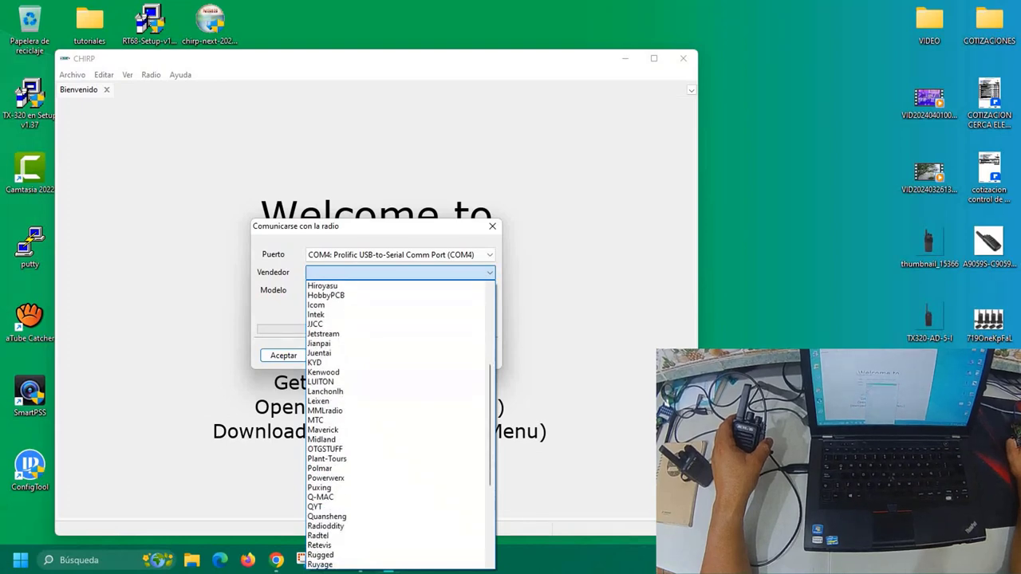
{"action": "scroll", "coordinate": [394, 425], "scroll_direction": "down", "scroll_amount": 3}
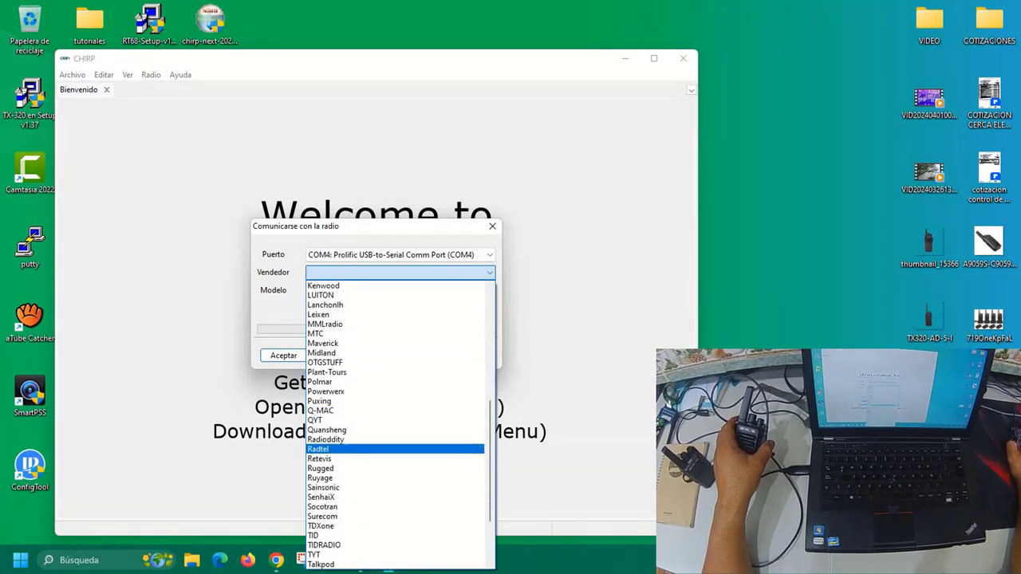
{"action": "left_click", "coordinate": [394, 459]}
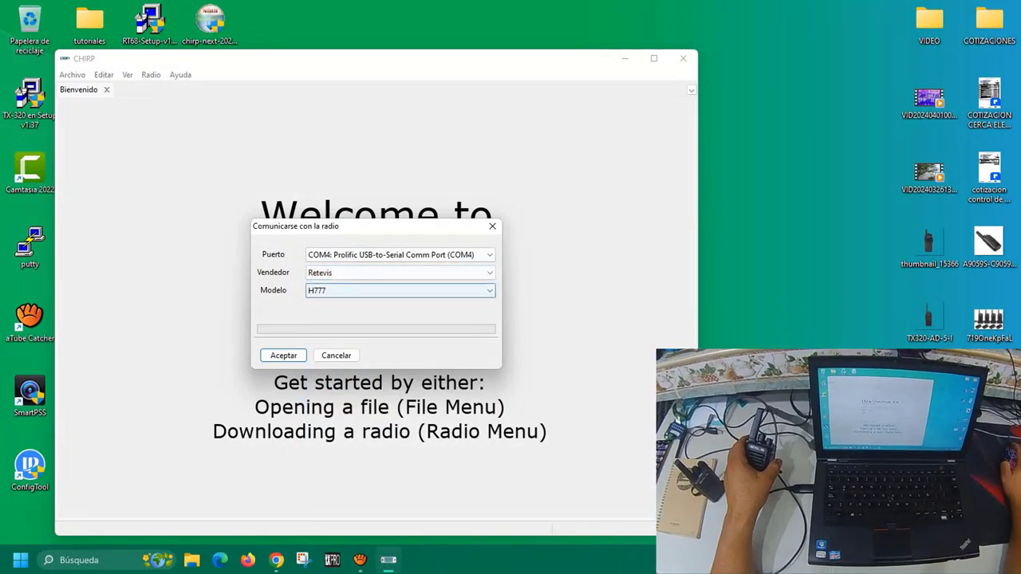
Examine the list of Retevis models for the RT68 entry and close it without choosing a model.
{"action": "left_click", "coordinate": [399, 290]}
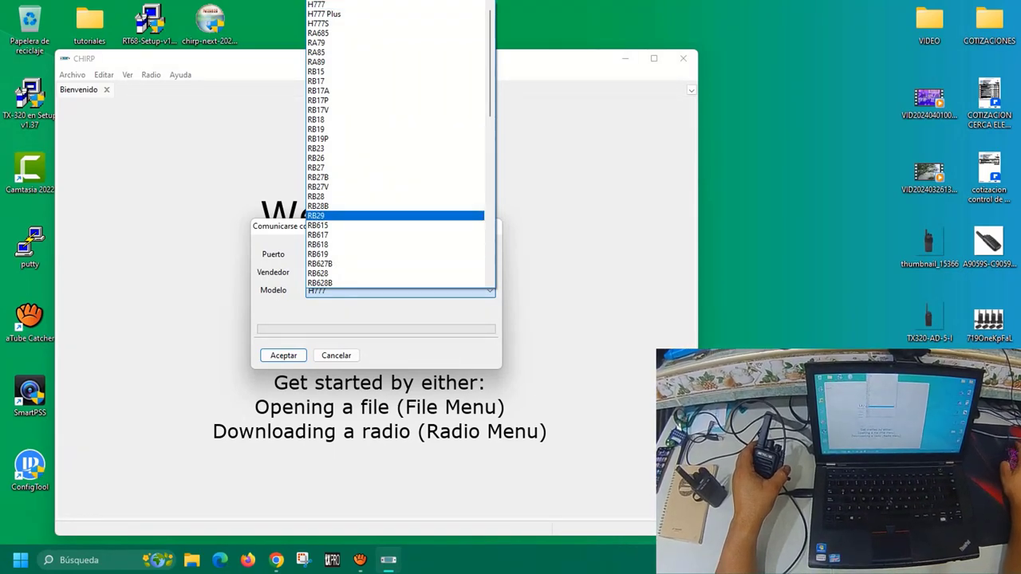
{"action": "scroll", "coordinate": [395, 144], "scroll_direction": "down", "scroll_amount": 2}
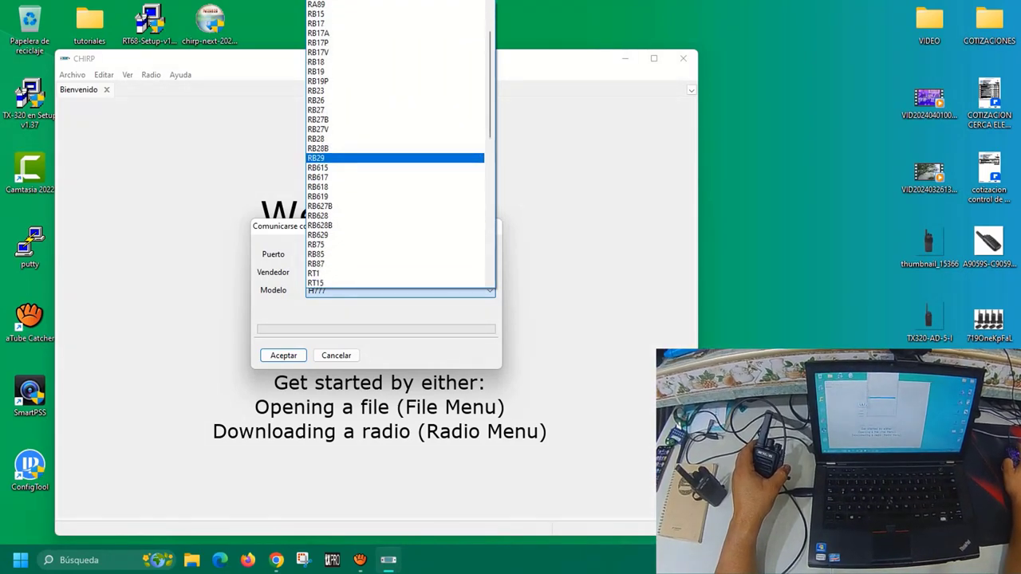
{"action": "scroll", "coordinate": [394, 143], "scroll_direction": "down", "scroll_amount": 4}
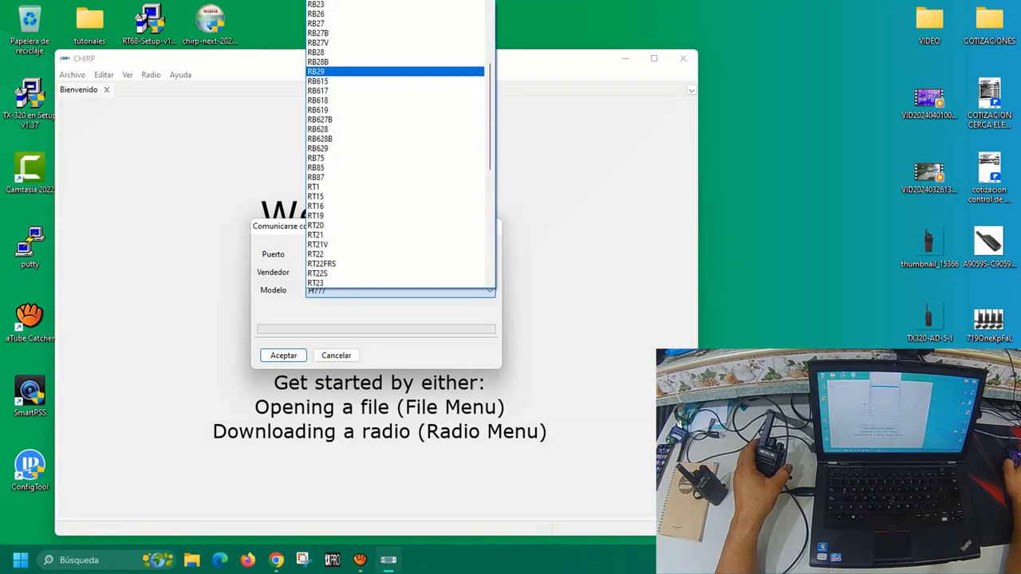
{"action": "scroll", "coordinate": [395, 144], "scroll_direction": "down", "scroll_amount": 3}
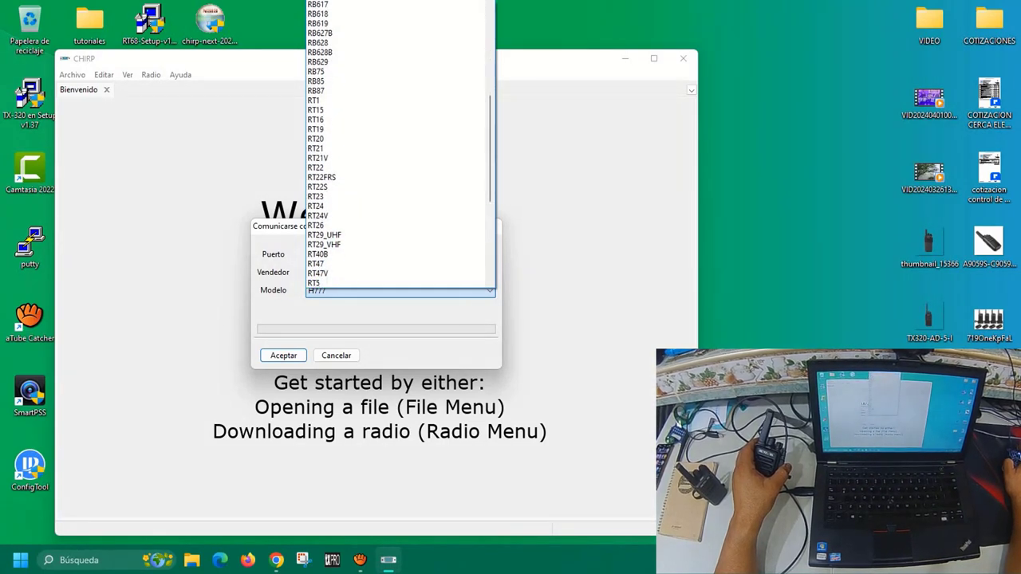
{"action": "scroll", "coordinate": [398, 143], "scroll_direction": "down", "scroll_amount": 2}
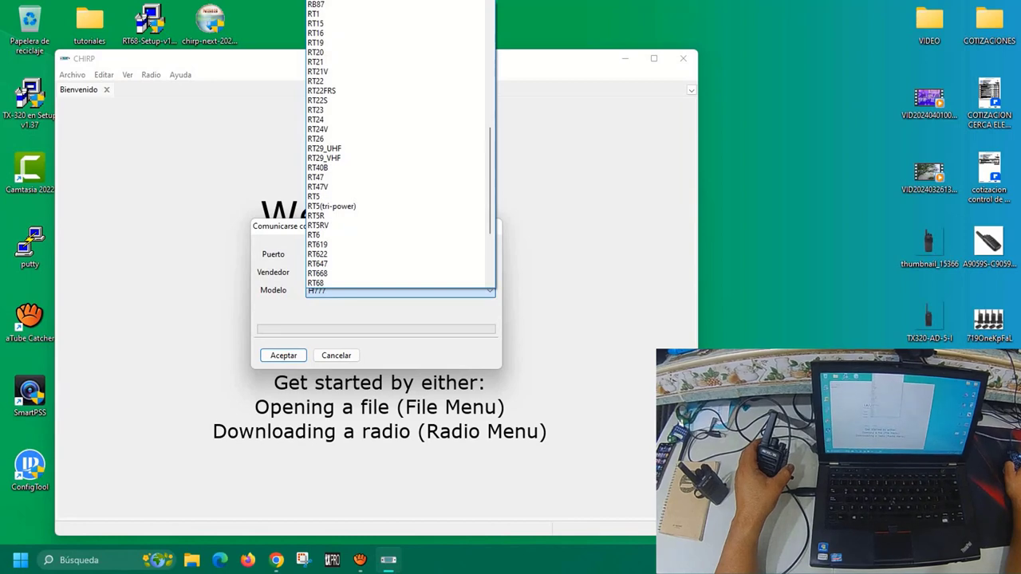
{"action": "scroll", "coordinate": [394, 215], "scroll_direction": "down", "scroll_amount": 2}
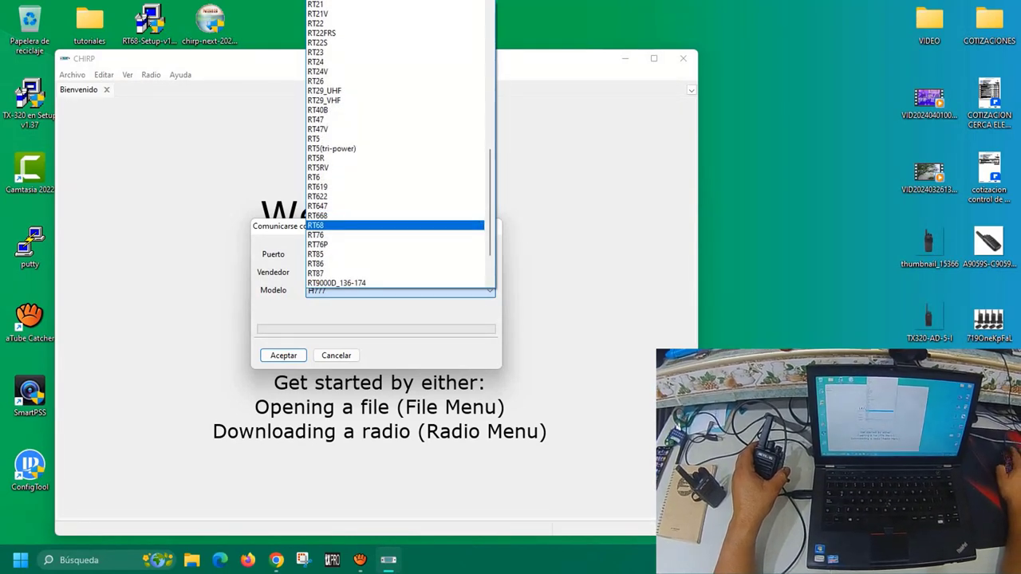
{"action": "scroll", "coordinate": [395, 225], "scroll_direction": "down", "scroll_amount": 2}
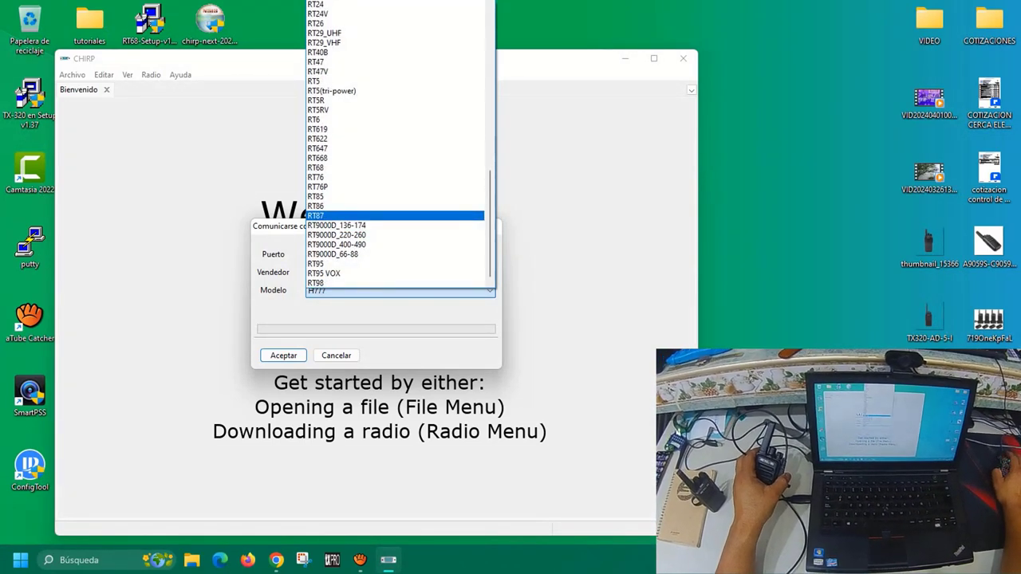
{"action": "key", "text": "Escape"}
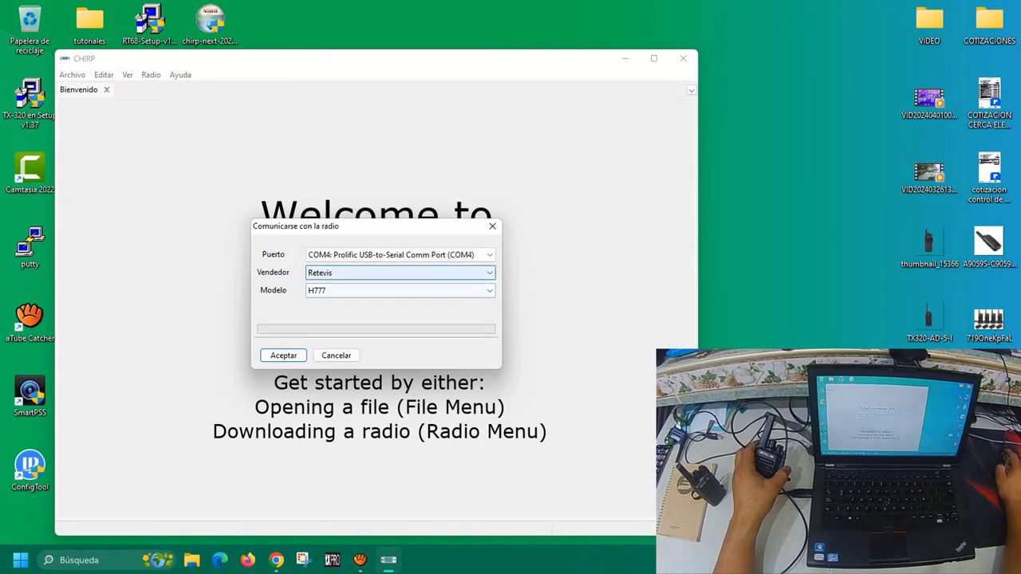
Keep Retevis as the vendor, choose the RT68 model, and download the radio's configuration over COM4.
{"action": "key", "text": "alt+Down"}
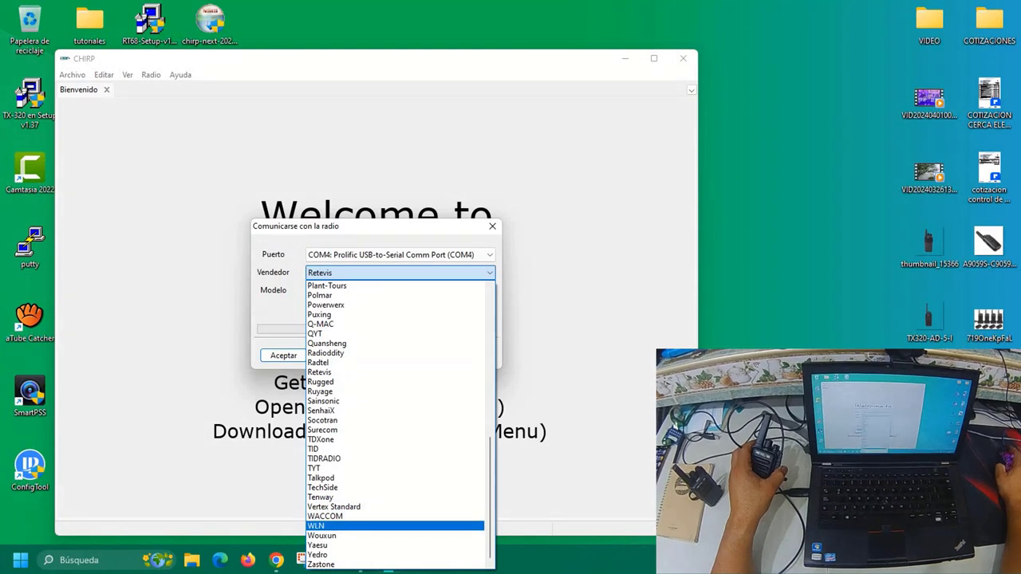
{"action": "scroll", "coordinate": [399, 423], "scroll_direction": "up", "scroll_amount": 2}
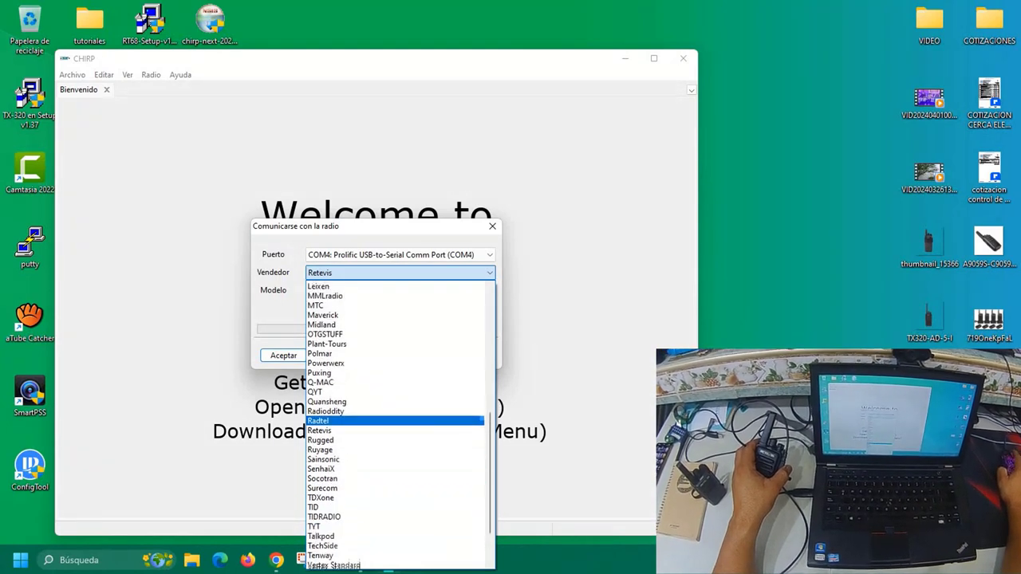
{"action": "scroll", "coordinate": [395, 421], "scroll_direction": "down", "scroll_amount": 1}
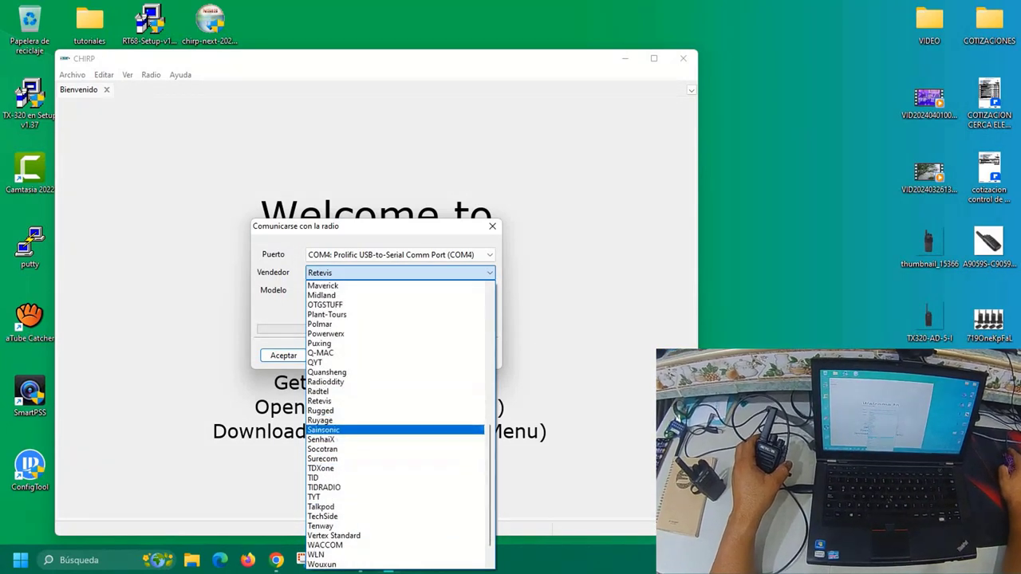
{"action": "left_click", "coordinate": [335, 400]}
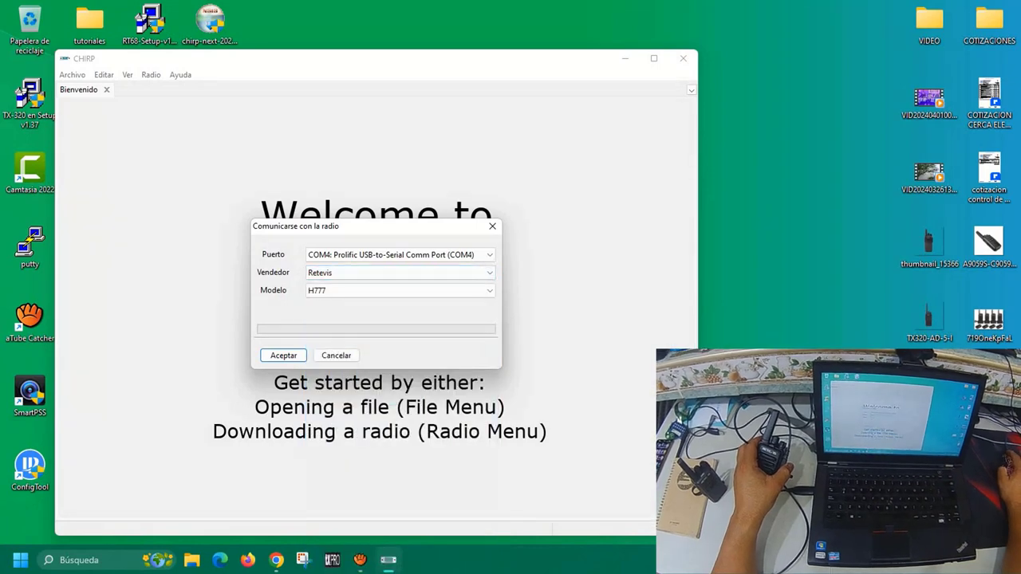
{"action": "left_click", "coordinate": [398, 291]}
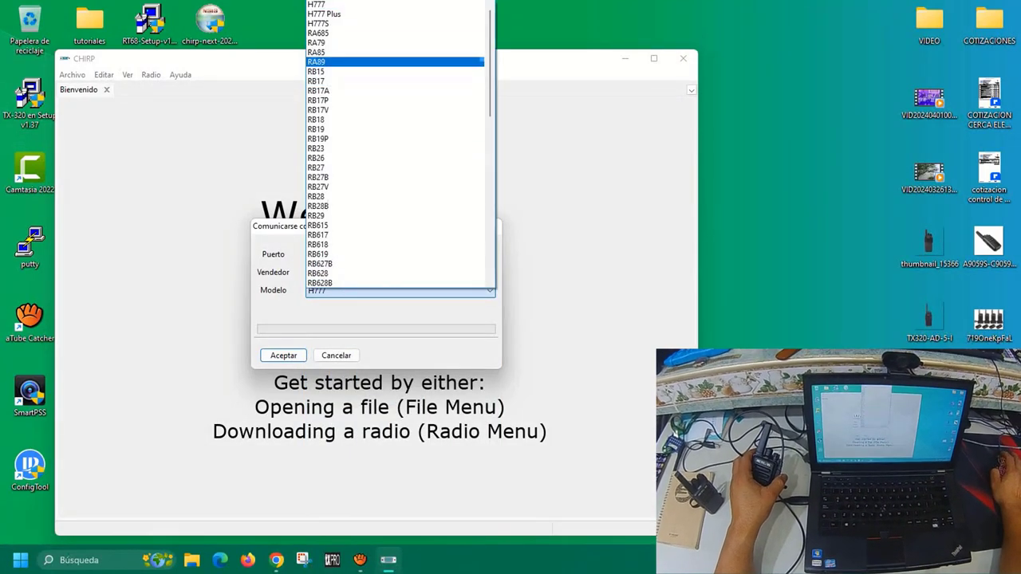
{"action": "scroll", "coordinate": [395, 160], "scroll_direction": "down", "scroll_amount": 10}
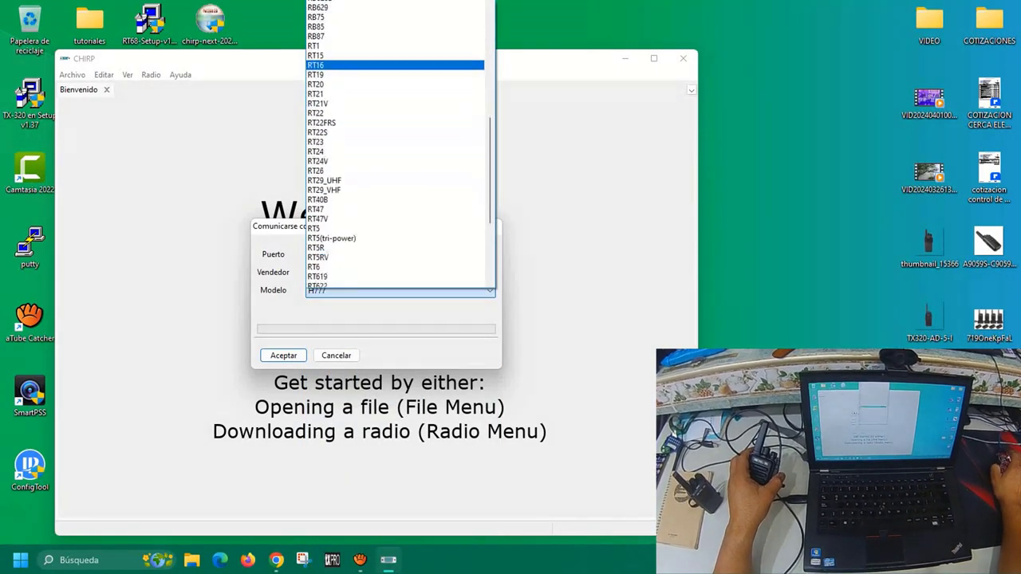
{"action": "scroll", "coordinate": [395, 119], "scroll_direction": "down", "scroll_amount": 5}
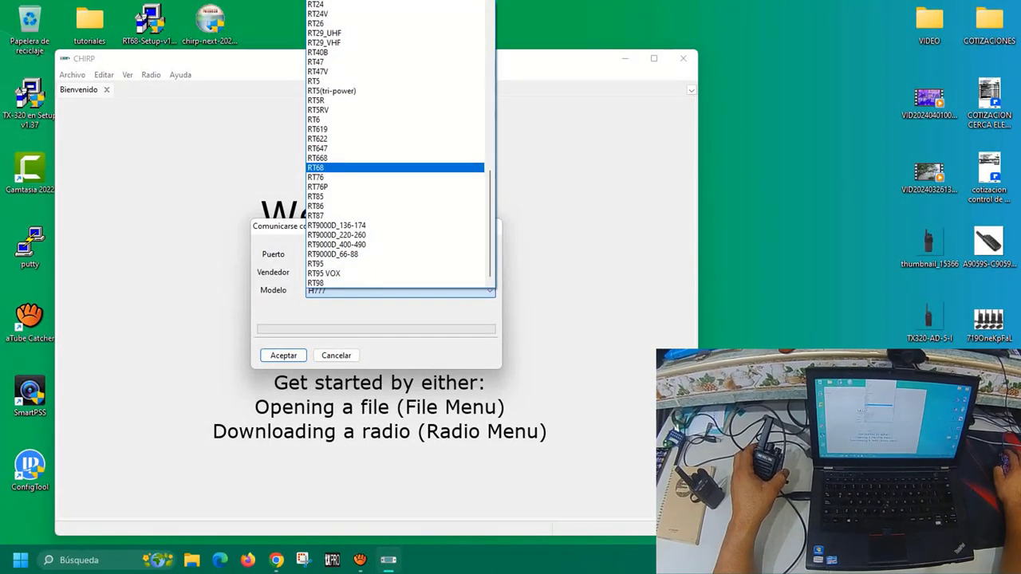
{"action": "left_click", "coordinate": [395, 168]}
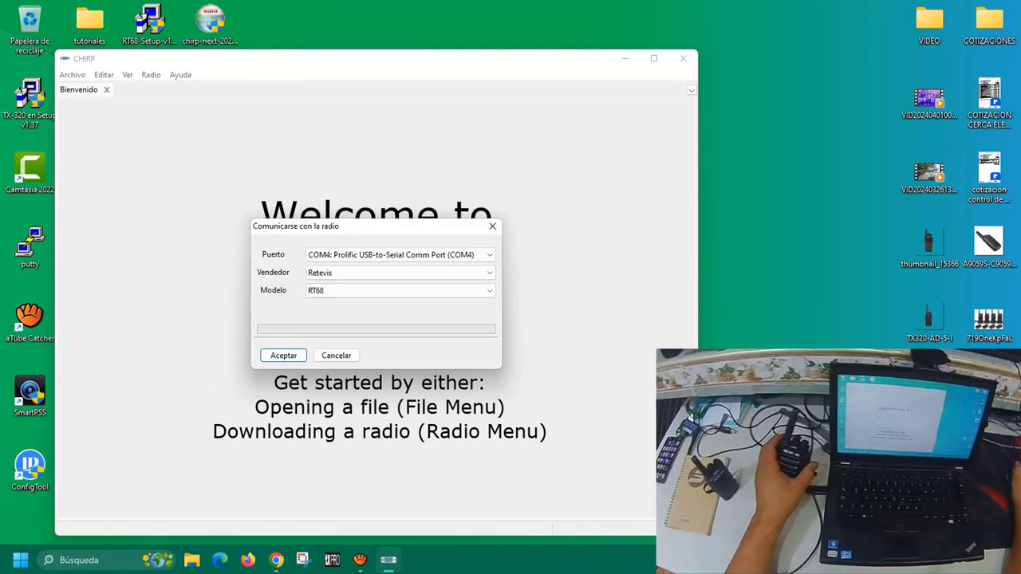
{"action": "key", "text": "Return"}
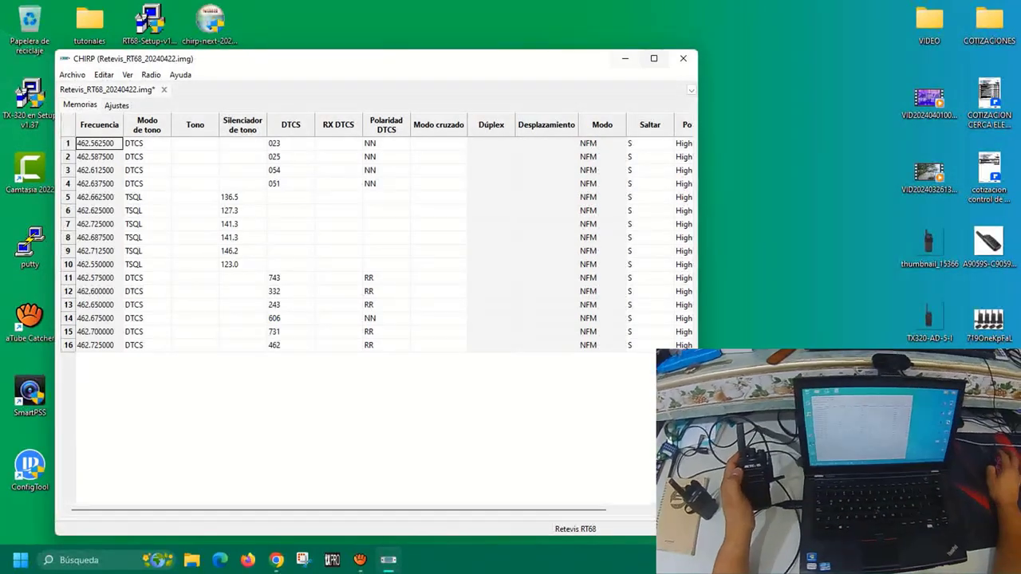
Maximize the window and review the tone mode options for memory 1, leaving DTCS selected.
{"action": "left_click", "coordinate": [653, 59]}
{"action": "left_click", "coordinate": [40, 101]}
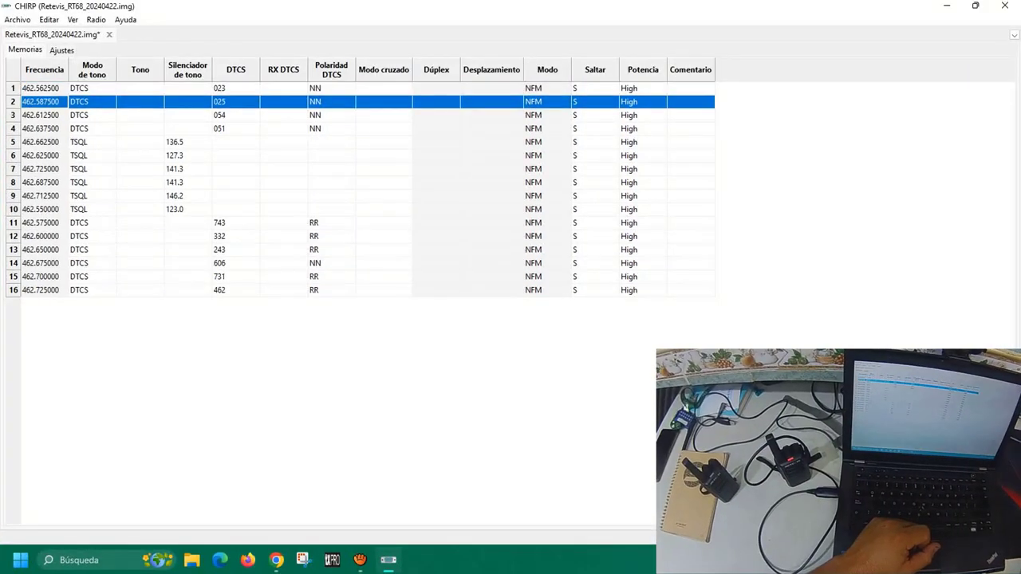
{"action": "double_click", "coordinate": [92, 87]}
{"action": "left_click", "coordinate": [110, 89]}
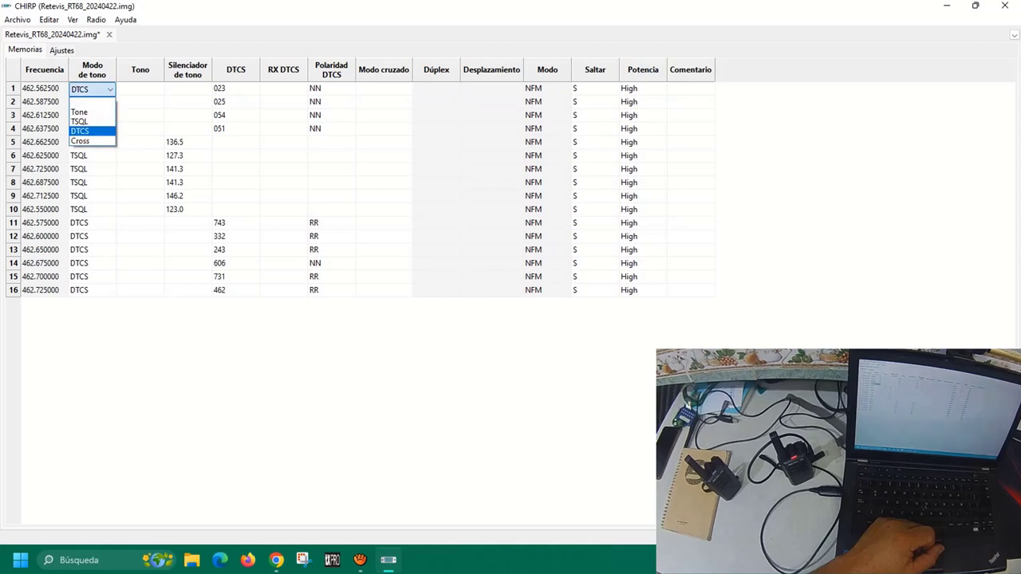
{"action": "key", "text": "Return"}
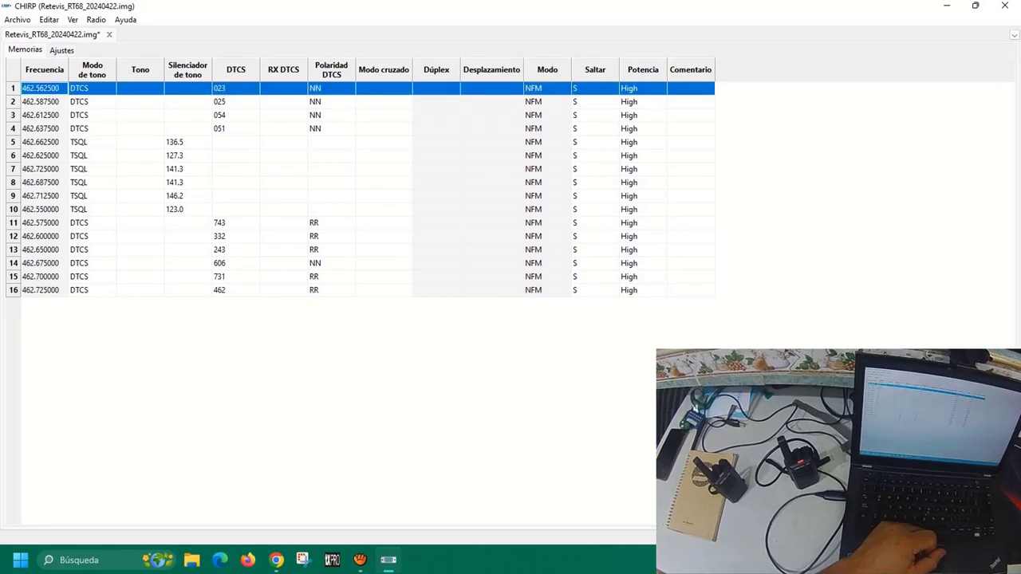
Examine the commands available for memory 1, including the delete options, without applying any.
{"action": "right_click", "coordinate": [45, 89]}
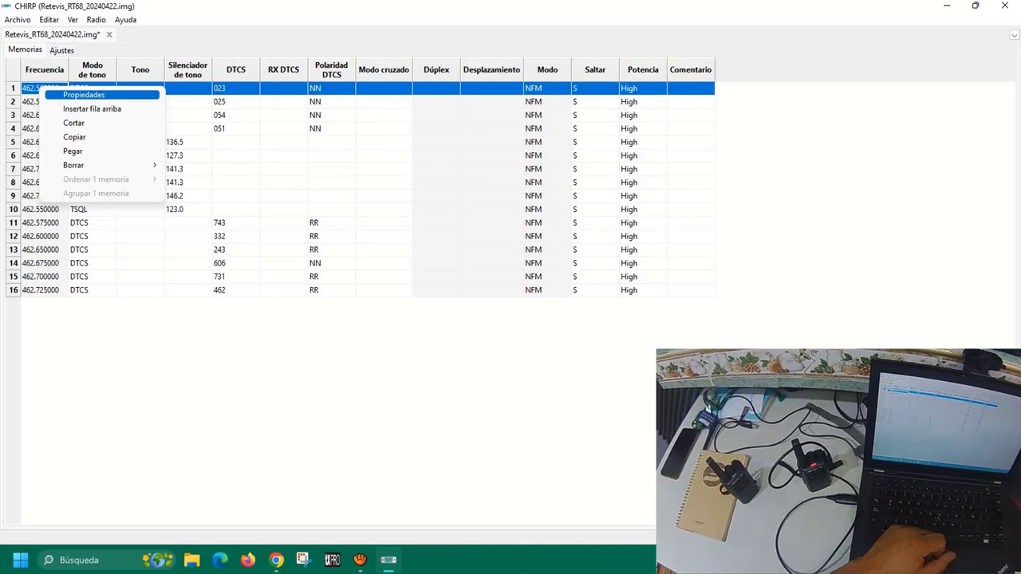
{"action": "key", "text": "Down"}
{"action": "key", "text": "Down"}
{"action": "key", "text": "Down"}
{"action": "key", "text": "Down"}
{"action": "key", "text": "Down"}
{"action": "key", "text": "Right"}
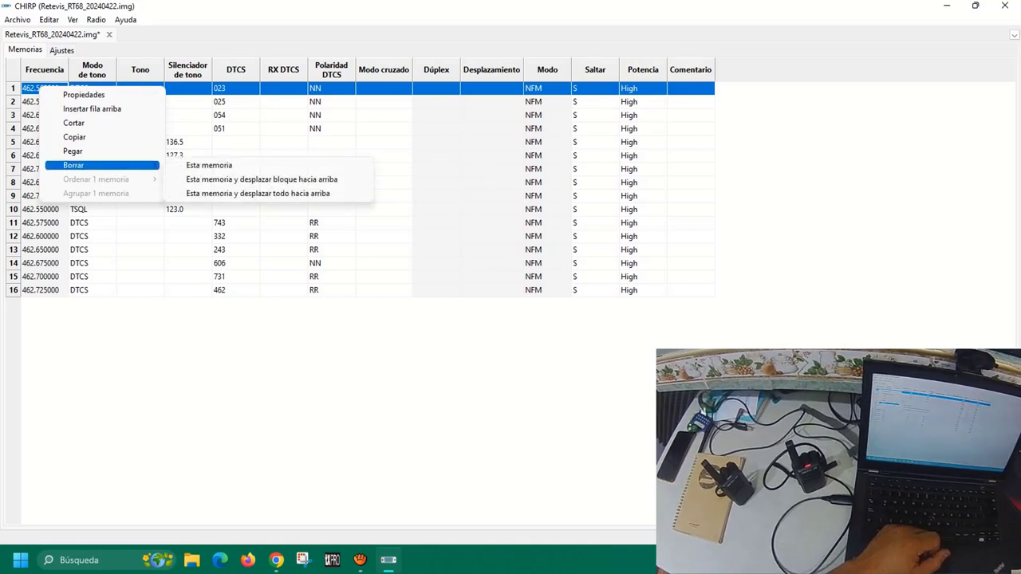
{"action": "key", "text": "Escape"}
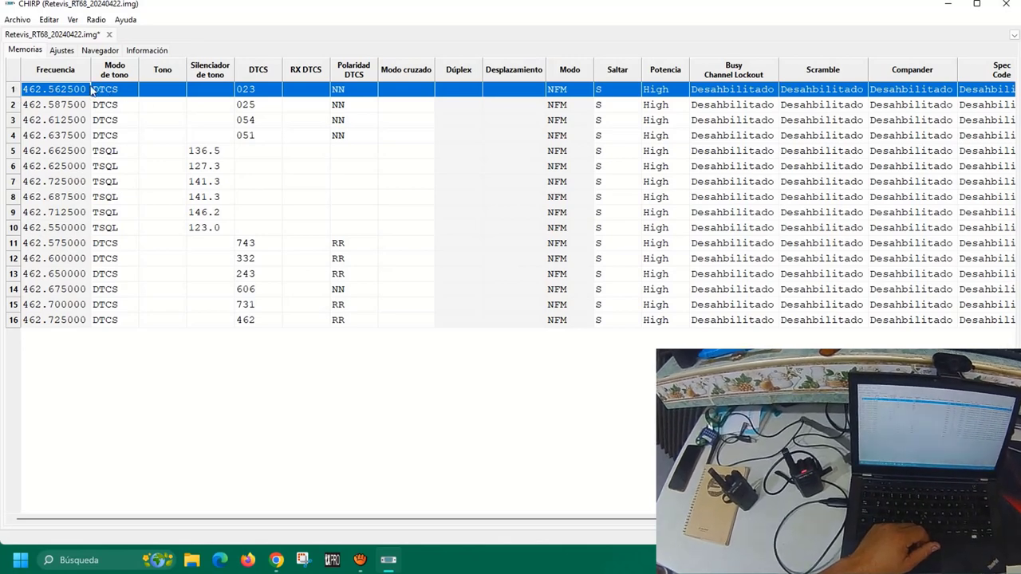
Widen the frequency column and look through the tone mode options for memory 2.
{"action": "left_click_drag", "start_coordinate": [91, 80], "coordinate": [143, 91]}
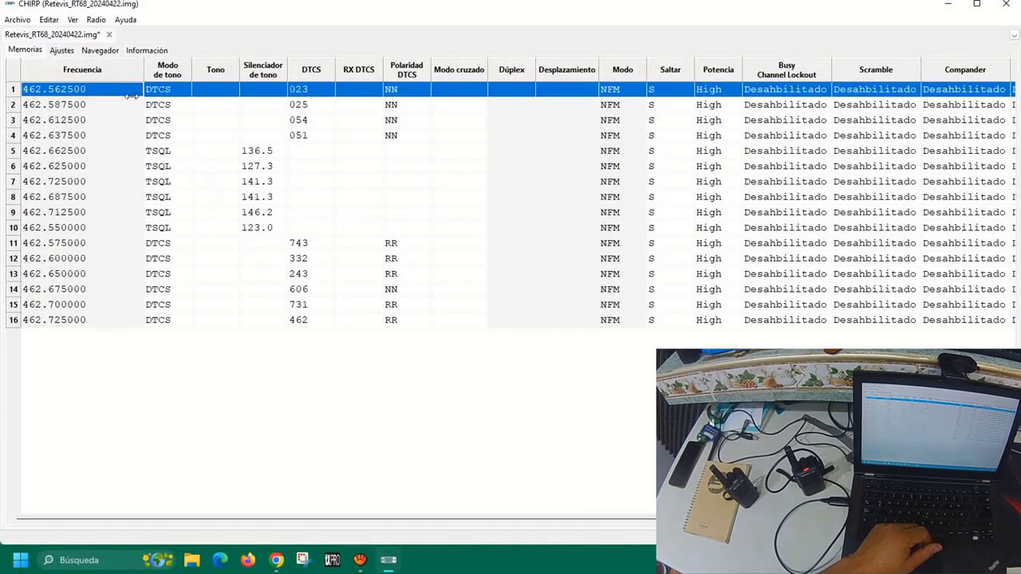
{"action": "left_click", "coordinate": [57, 106]}
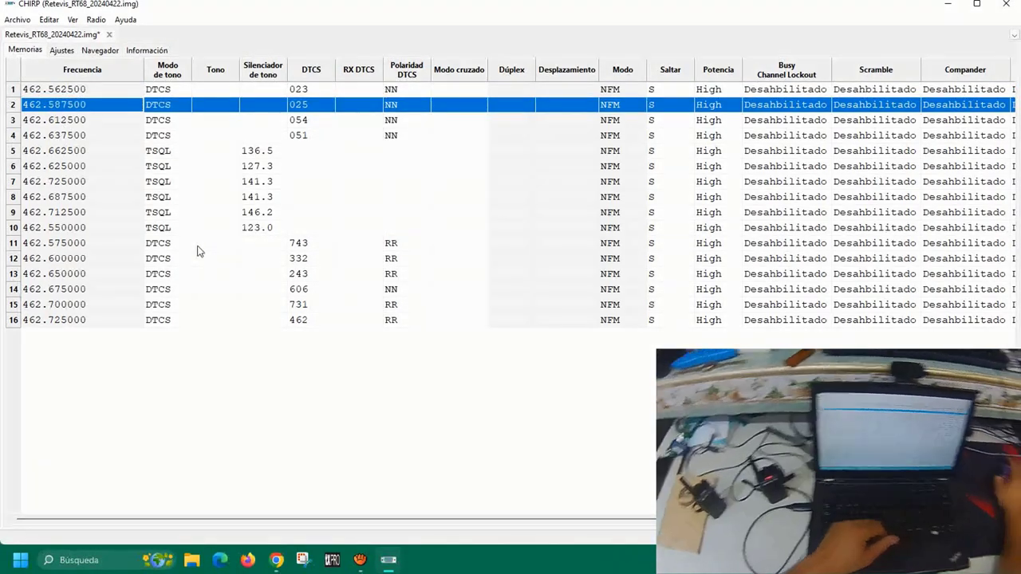
{"action": "left_click", "coordinate": [180, 109]}
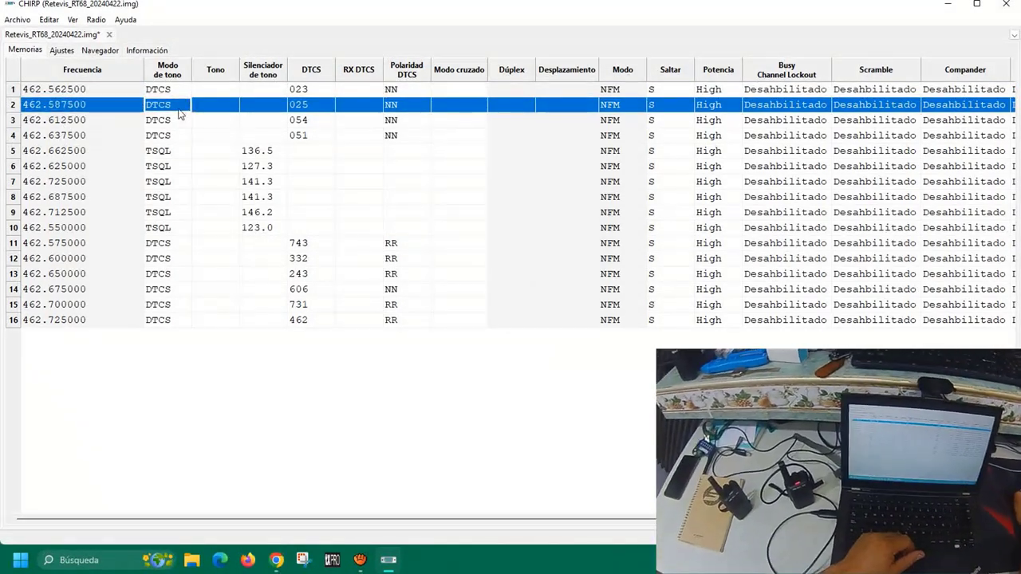
{"action": "left_click", "coordinate": [181, 112]}
{"action": "key", "text": "Up"}
{"action": "key", "text": "Up"}
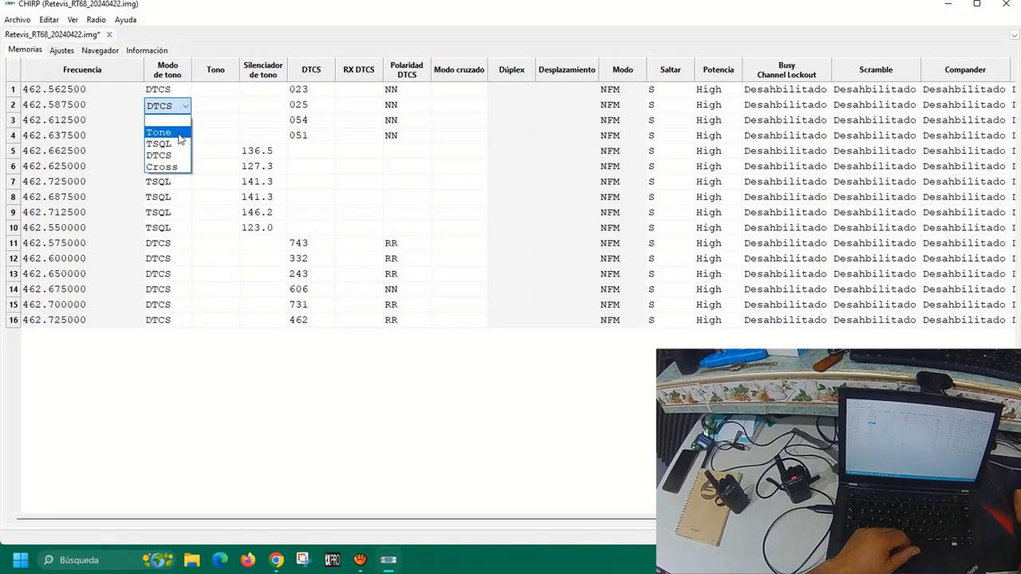
{"action": "left_click", "coordinate": [228, 136]}
{"action": "key", "text": "ctrl+v"}
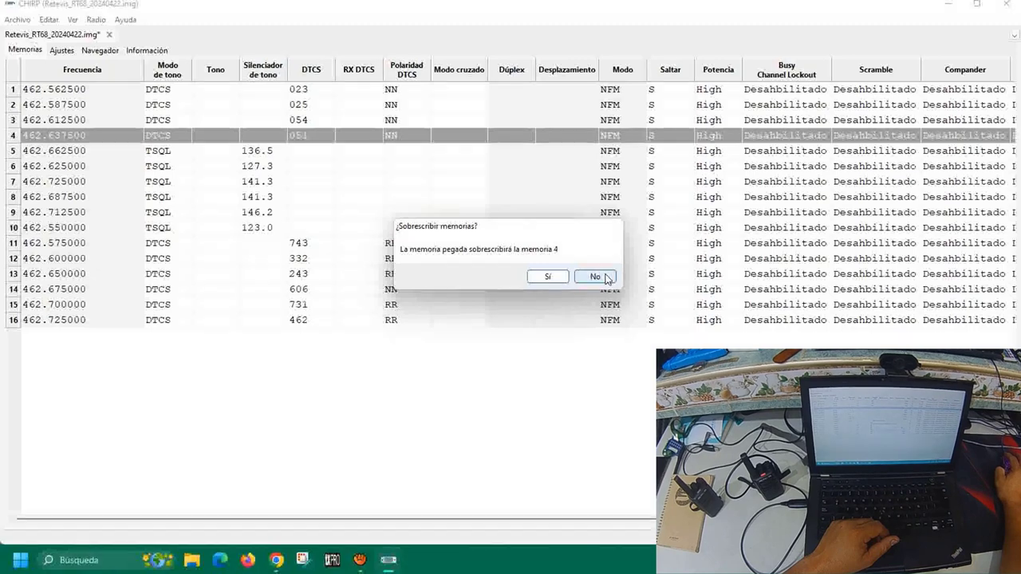
{"action": "left_click", "coordinate": [596, 277]}
Look through the full list of DTCS codes available for memory 1 without choosing one.
{"action": "left_click", "coordinate": [302, 91]}
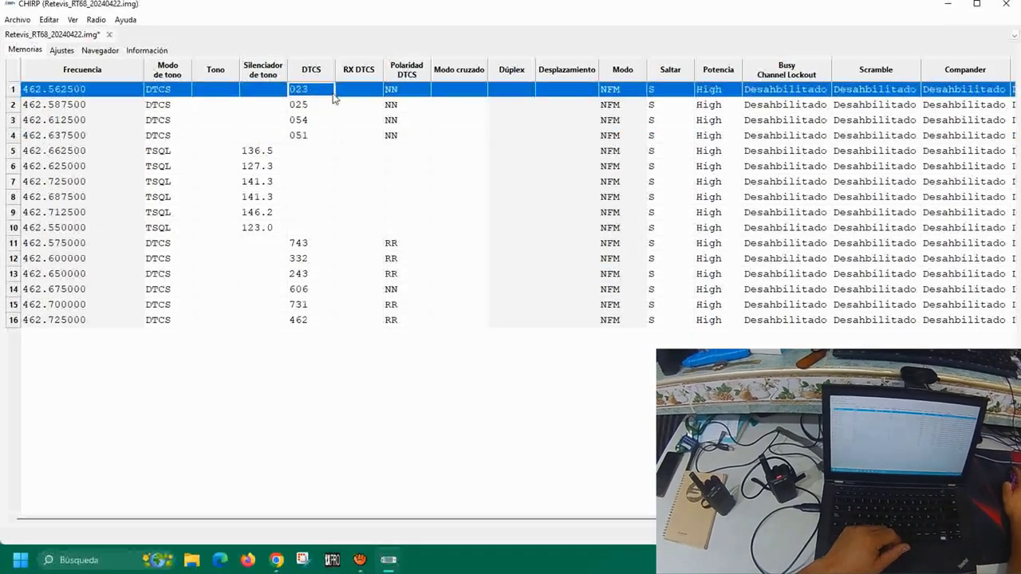
{"action": "left_click", "coordinate": [328, 93]}
{"action": "left_click", "coordinate": [328, 93]}
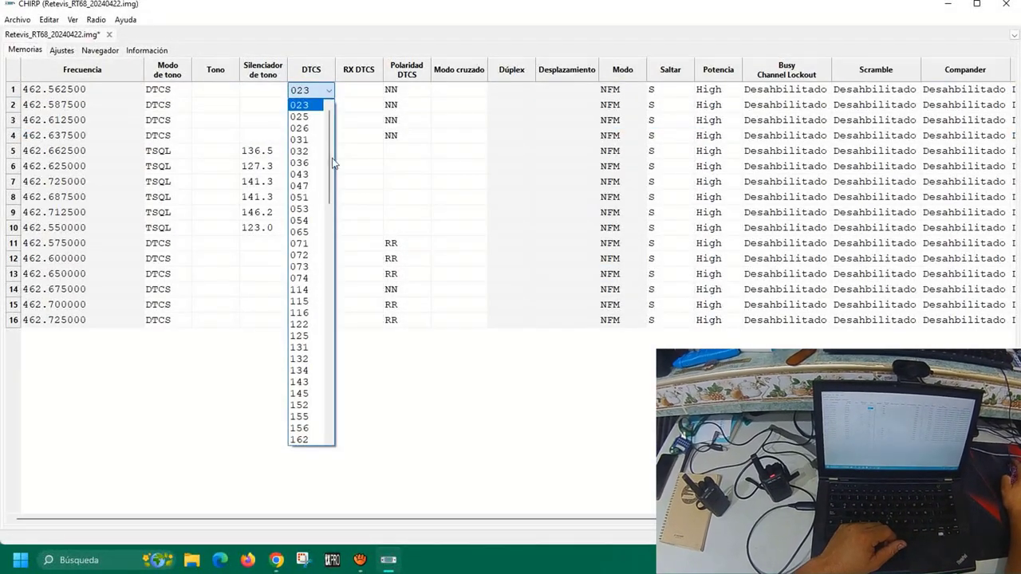
{"action": "left_click_drag", "start_coordinate": [333, 164], "coordinate": [334, 414]}
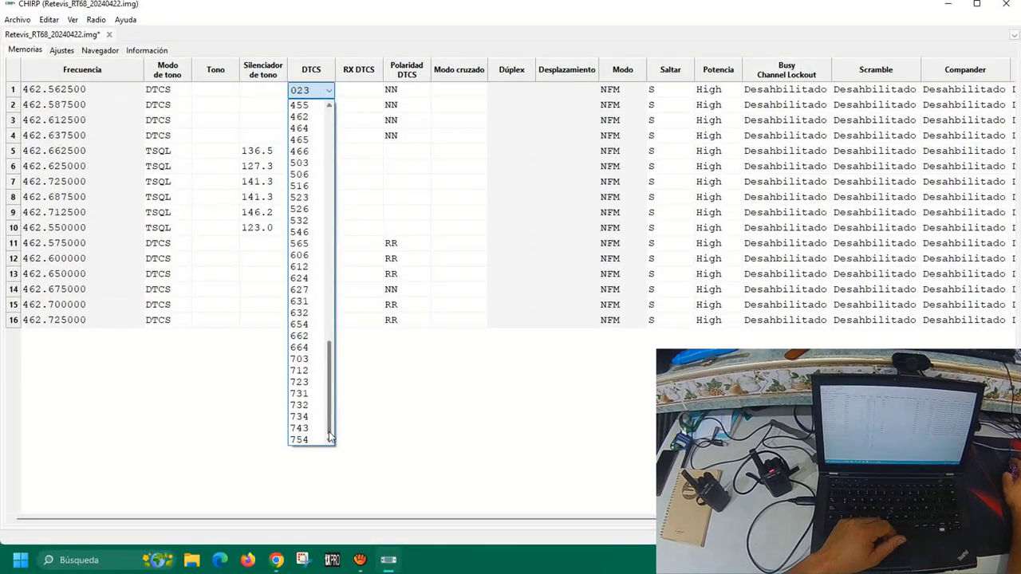
{"action": "left_click", "coordinate": [228, 423]}
Change memory 1's tone mode to TSQL with a tone squelch of 254.1.
{"action": "left_click", "coordinate": [183, 93]}
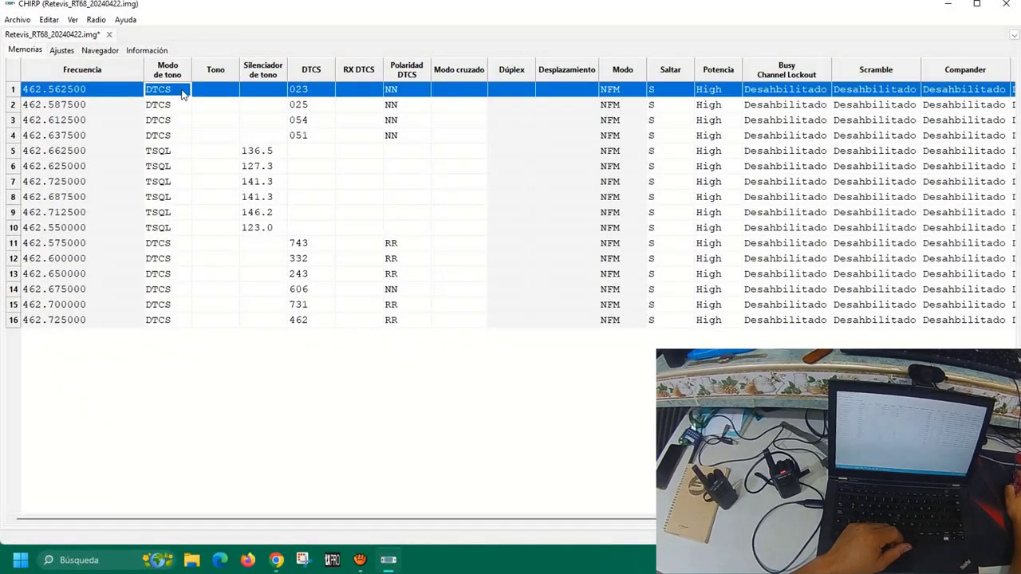
{"action": "left_click", "coordinate": [182, 93]}
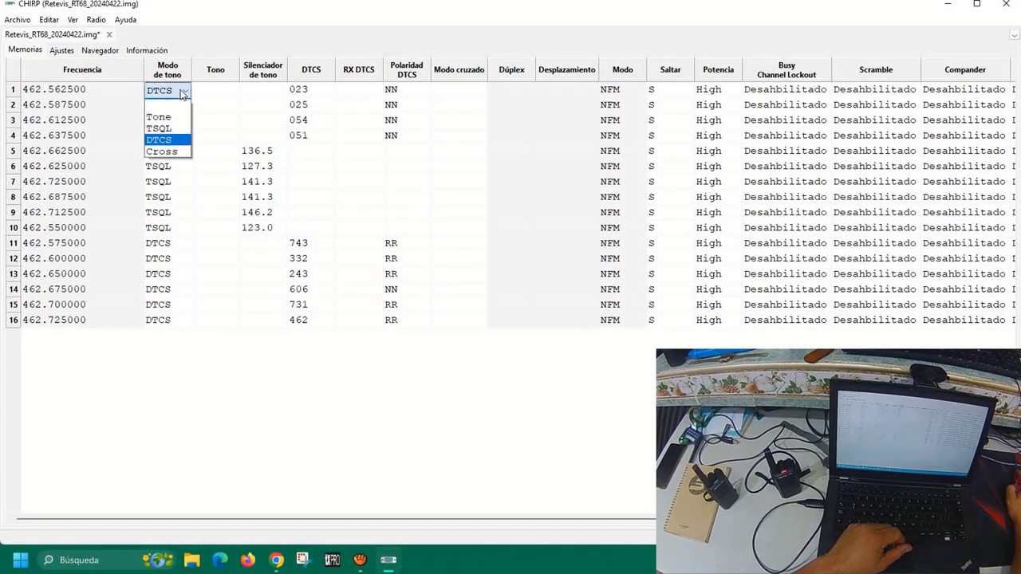
{"action": "left_click", "coordinate": [159, 120]}
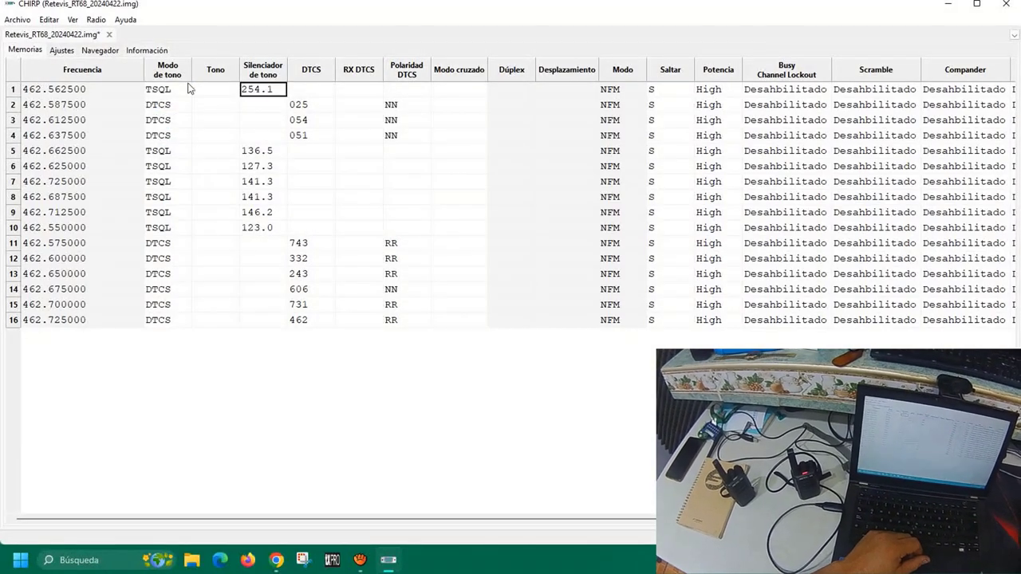
Set the tone squelch of memory 2 to 167.9.
{"action": "left_click", "coordinate": [267, 108]}
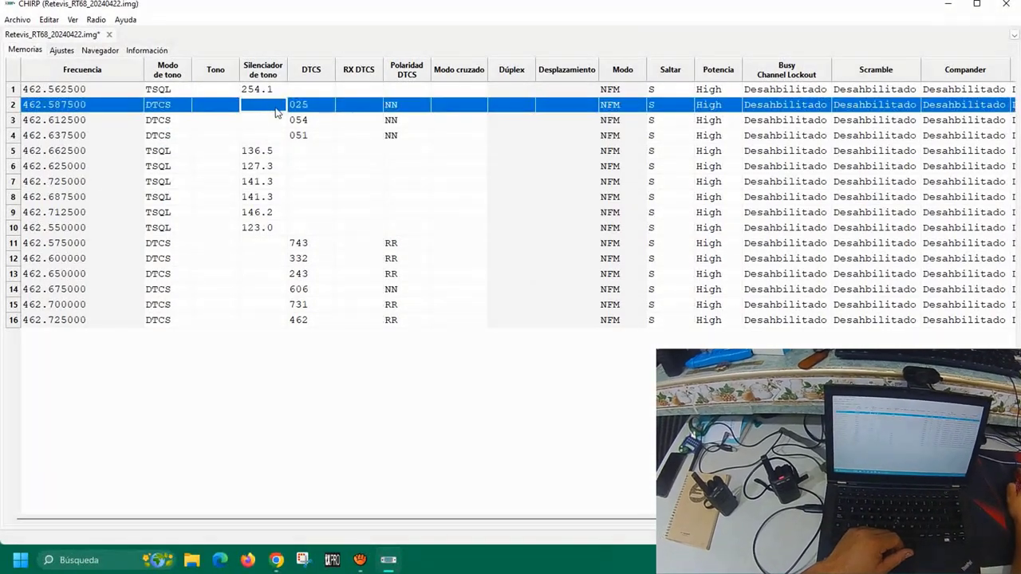
{"action": "left_click", "coordinate": [277, 108]}
{"action": "left_click", "coordinate": [281, 105]}
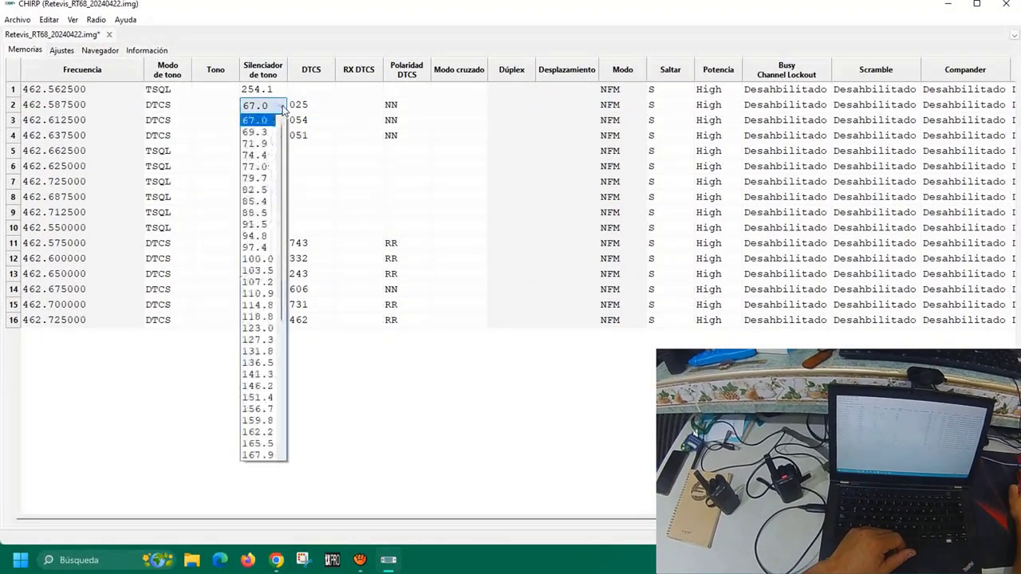
{"action": "left_click", "coordinate": [256, 454]}
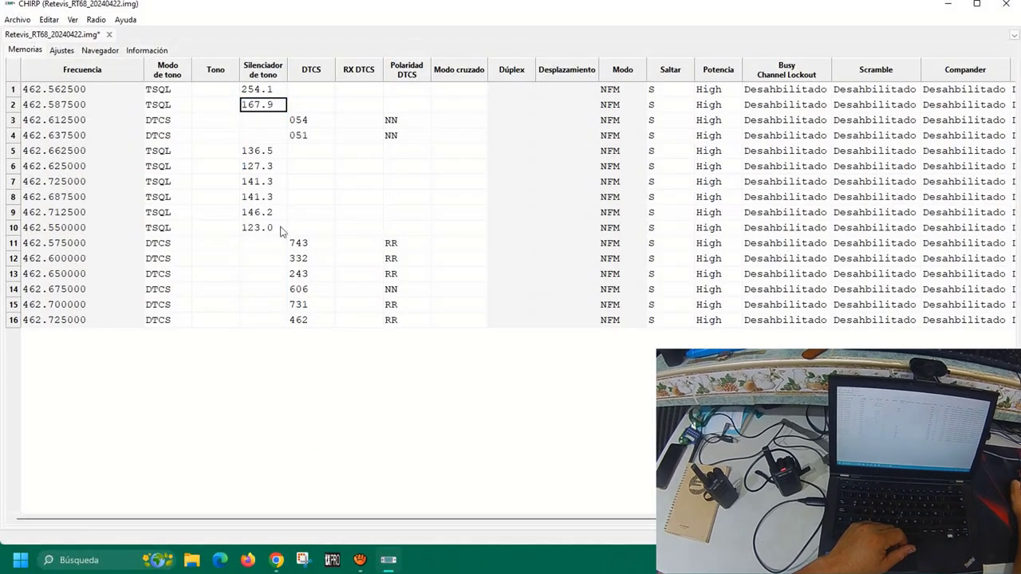
Set the tone squelch of memory 3 to 136.5.
{"action": "left_click", "coordinate": [269, 126]}
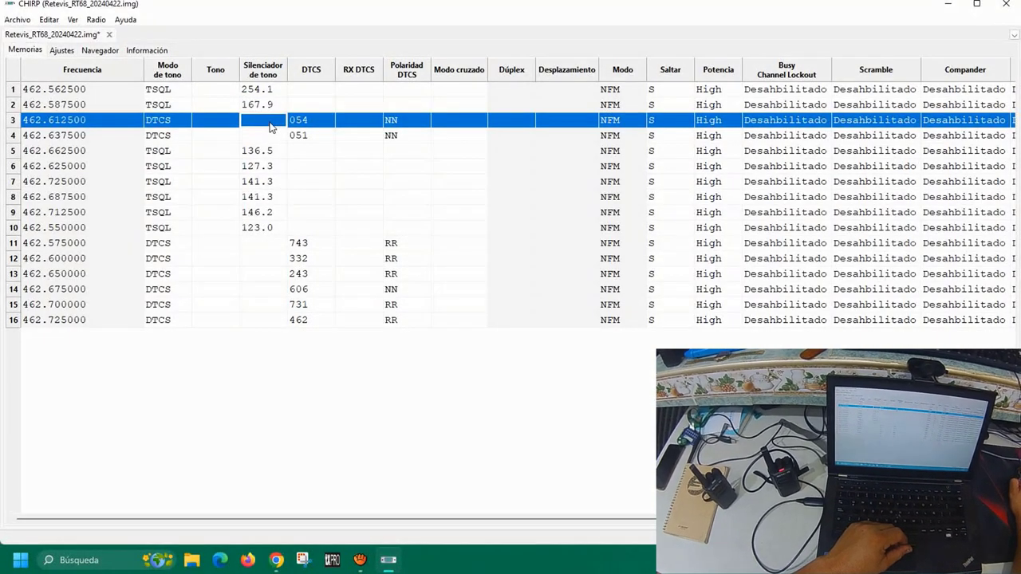
{"action": "left_click", "coordinate": [273, 125]}
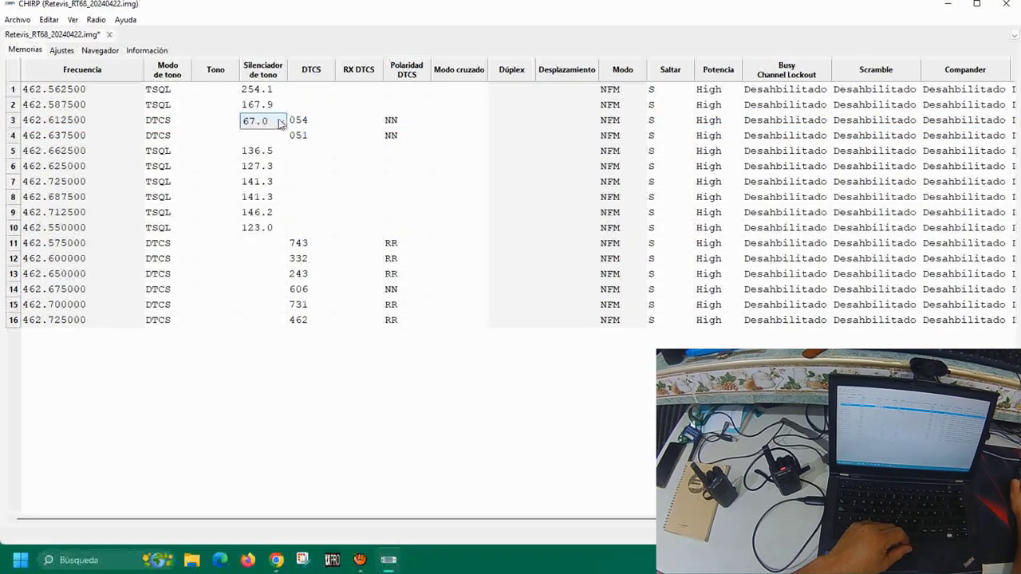
{"action": "left_click", "coordinate": [280, 121]}
{"action": "left_click", "coordinate": [268, 380]}
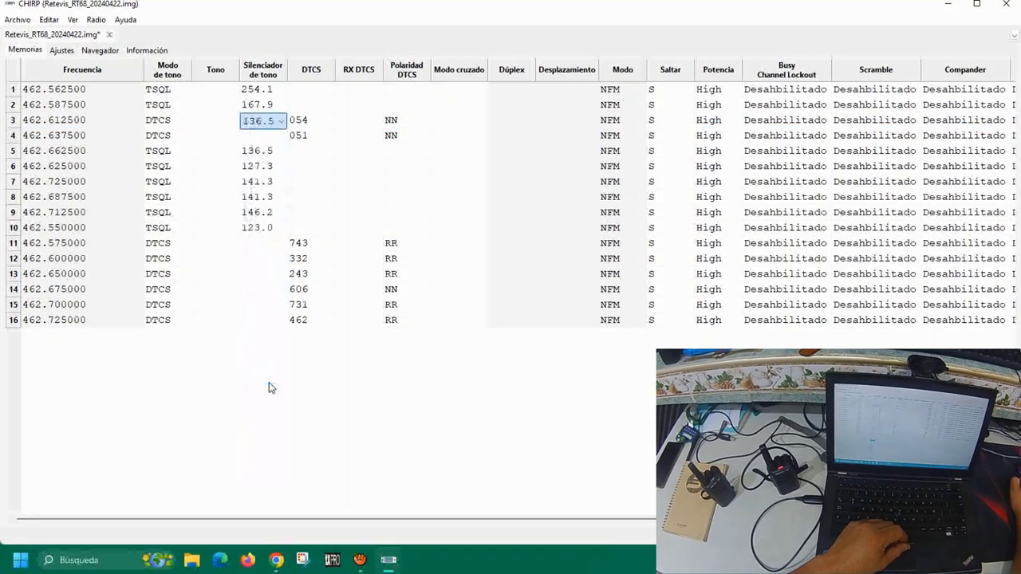
Set the tone squelch of memory 4 to 118.8.
{"action": "left_click", "coordinate": [278, 138]}
{"action": "left_click", "coordinate": [278, 138]}
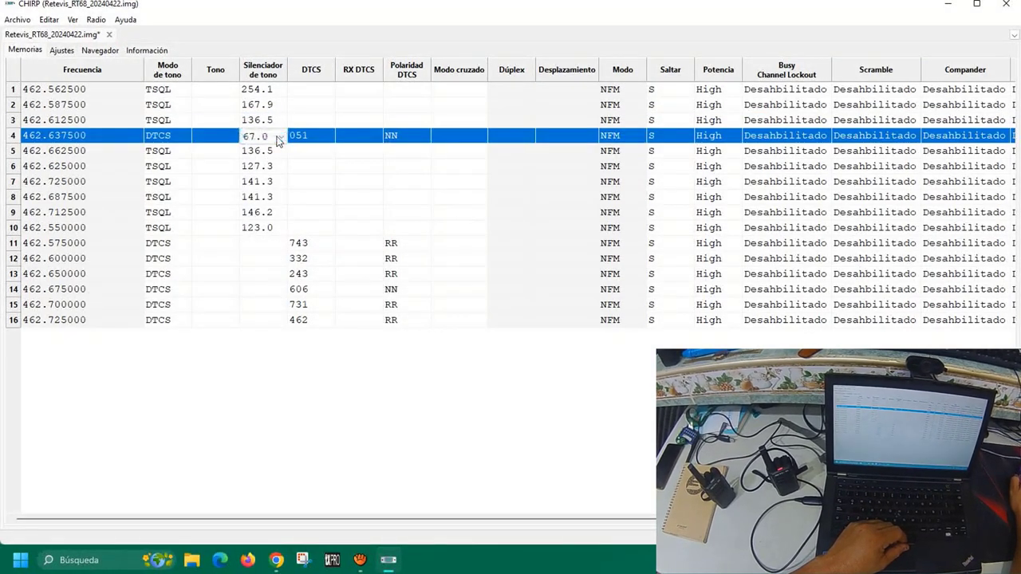
{"action": "left_click", "coordinate": [280, 136]}
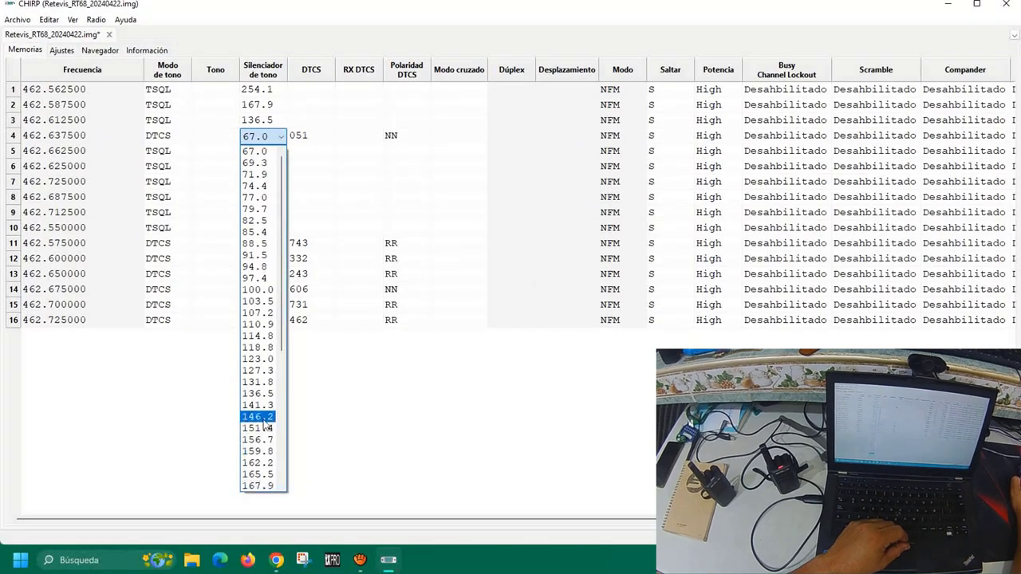
{"action": "left_click", "coordinate": [257, 351]}
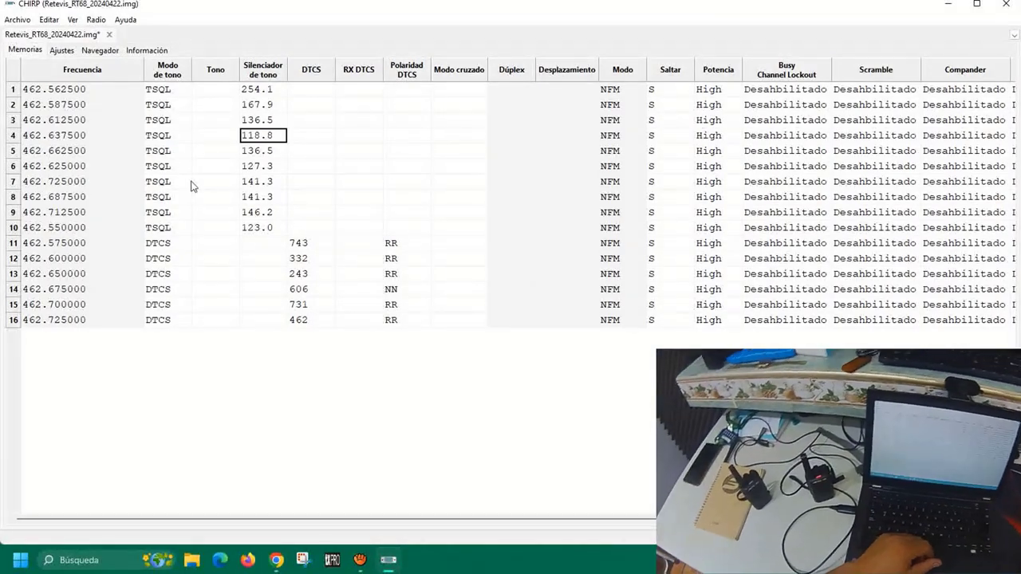
Upload the edited memories to the Retevis RT68 radio over the COM4 Prolific port.
{"action": "left_click", "coordinate": [95, 24]}
{"action": "left_click", "coordinate": [133, 48]}
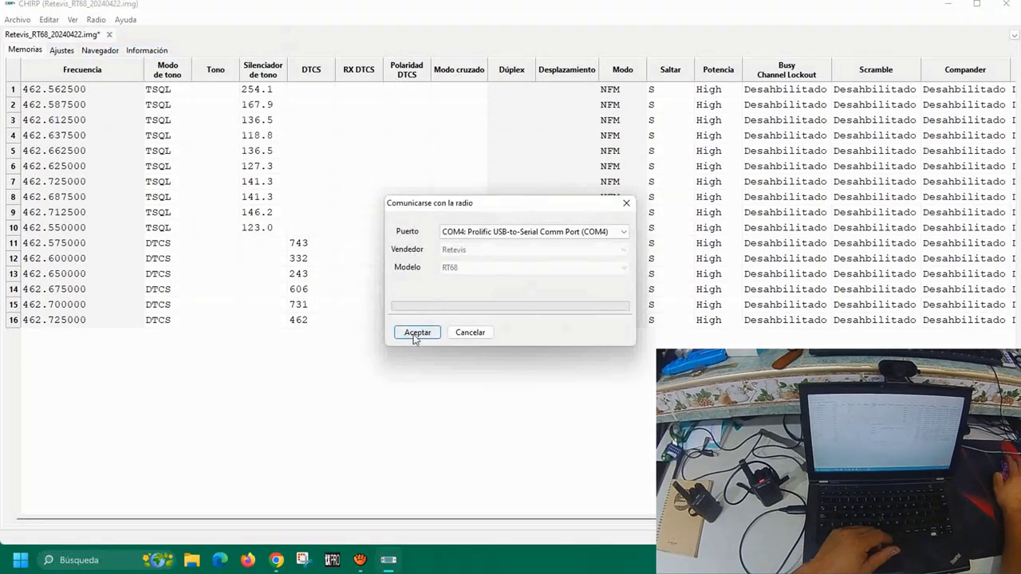
{"action": "left_click", "coordinate": [415, 334]}
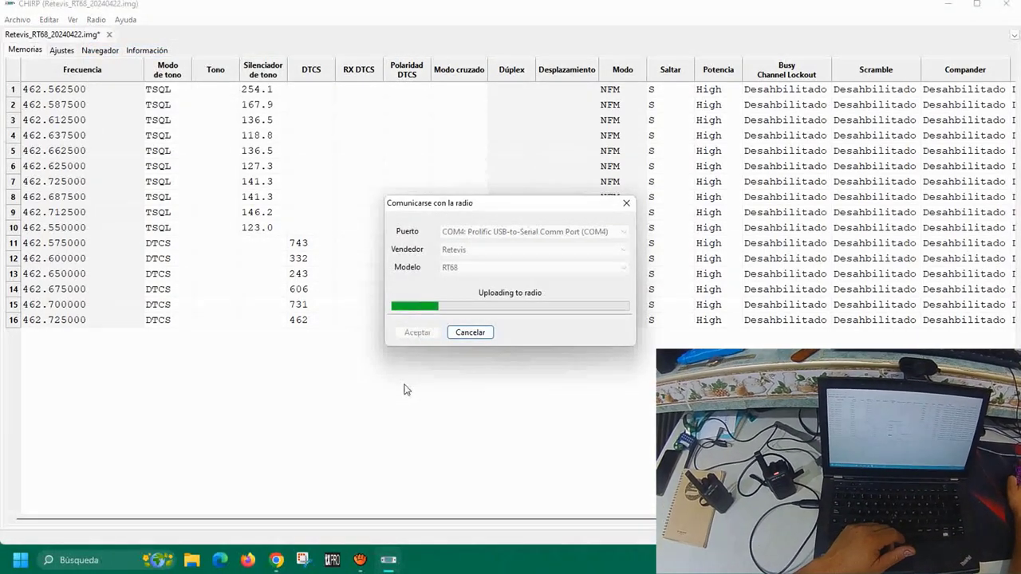